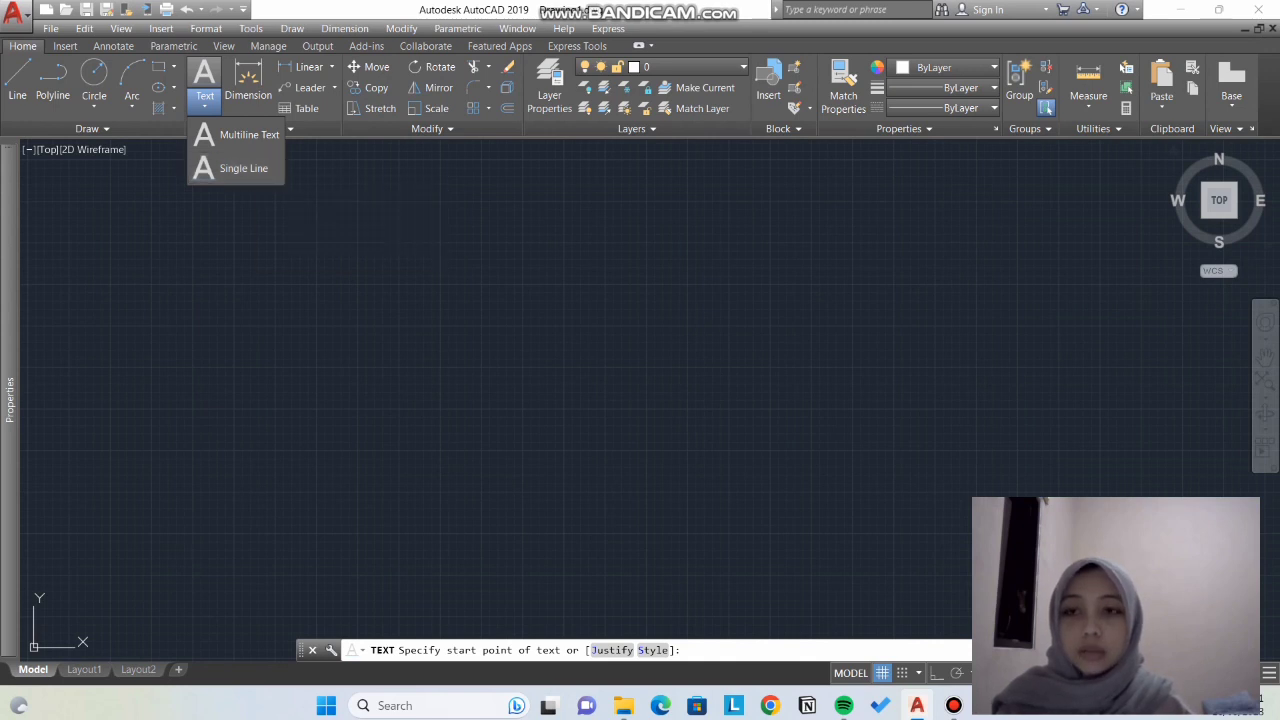
Step: Place the single-line text "jurusan teknik sipil 2022" in the empty drawing area with height 50 and rotation angle 0
left_click(240, 168)
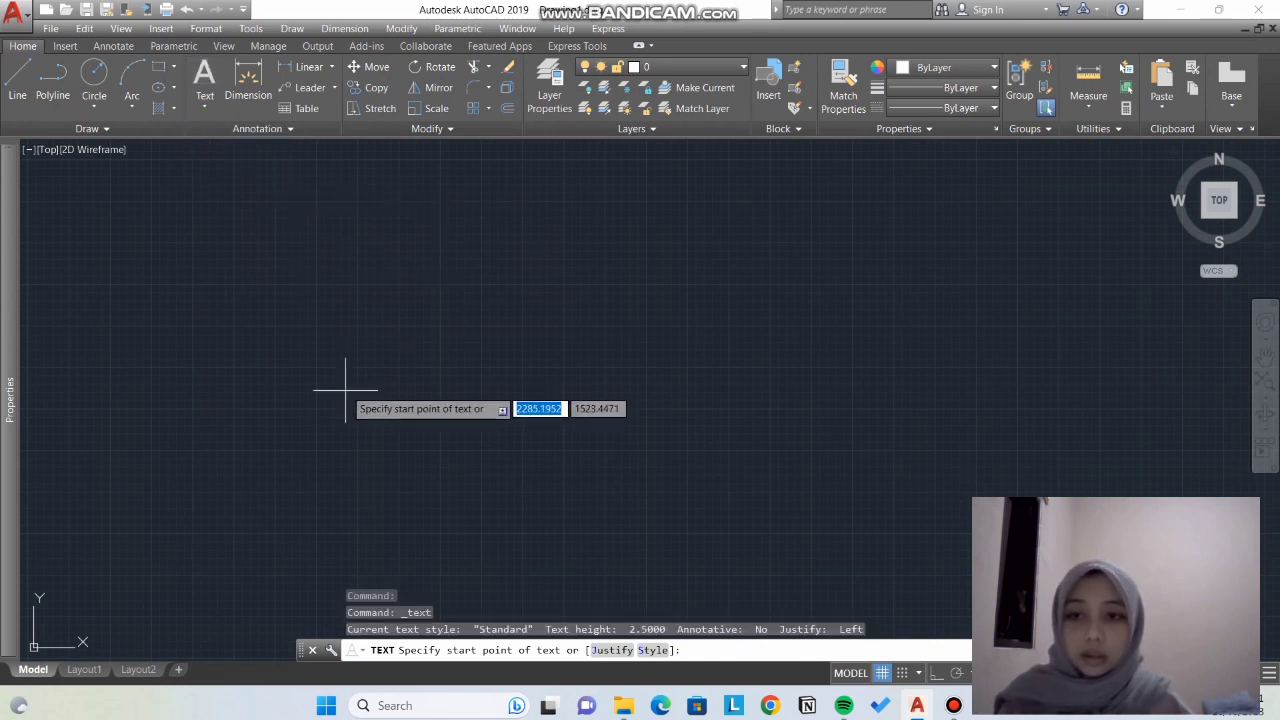
left_click(317, 327)
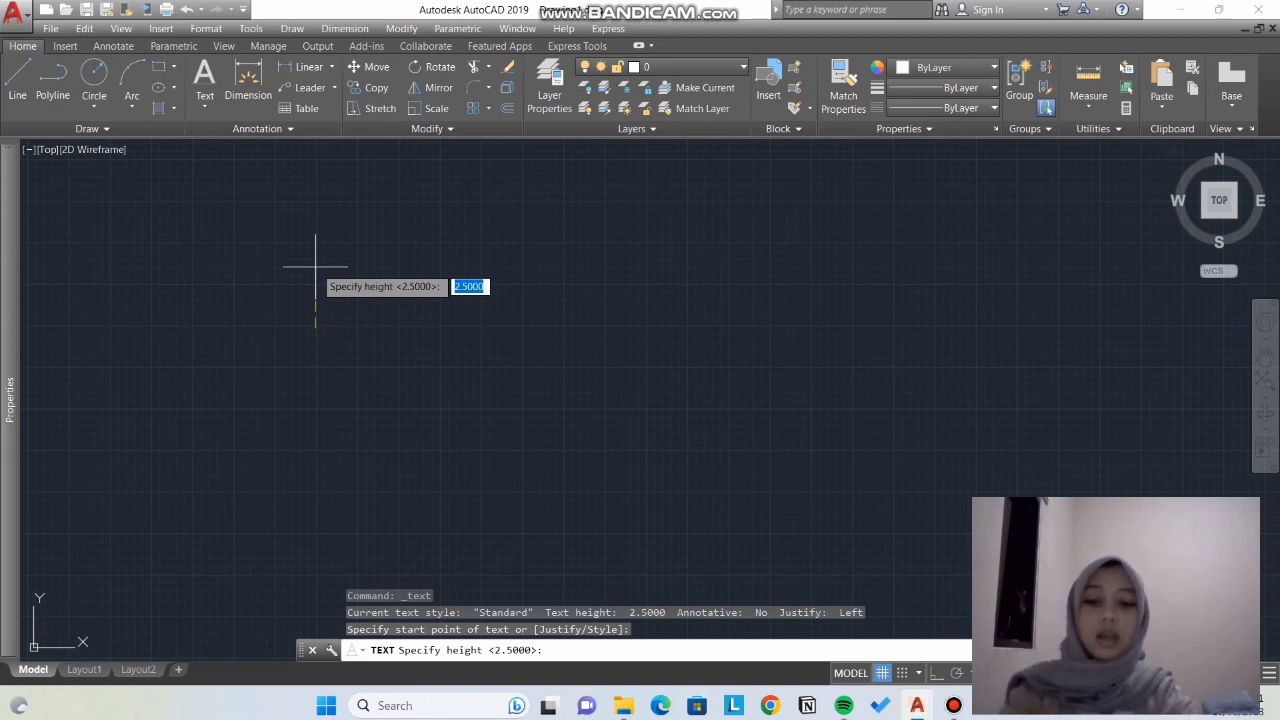
type("50")
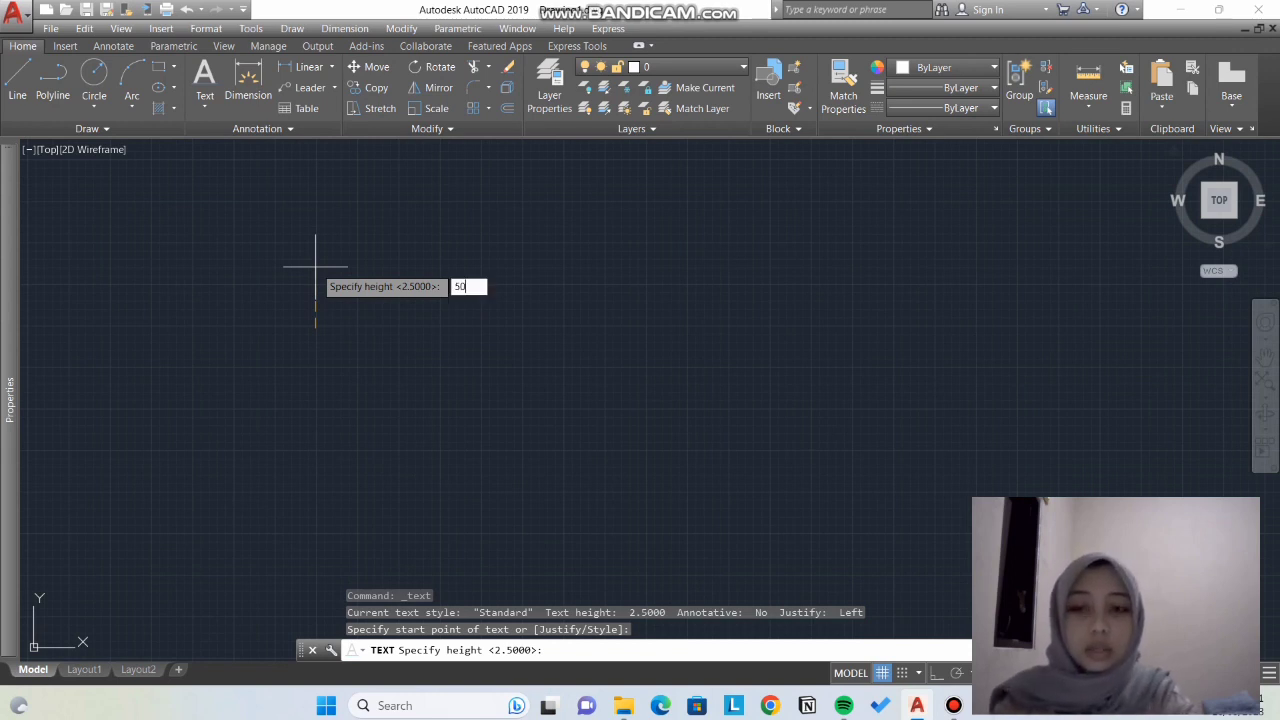
key("Return")
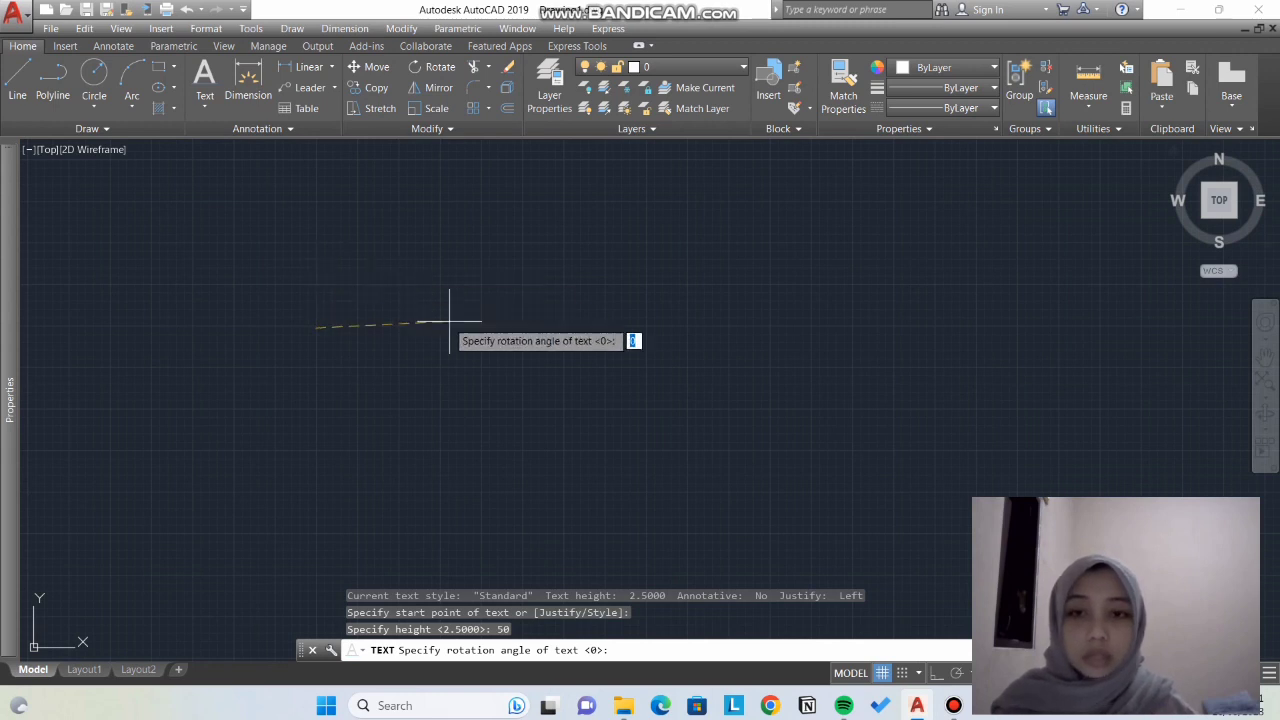
key("Return")
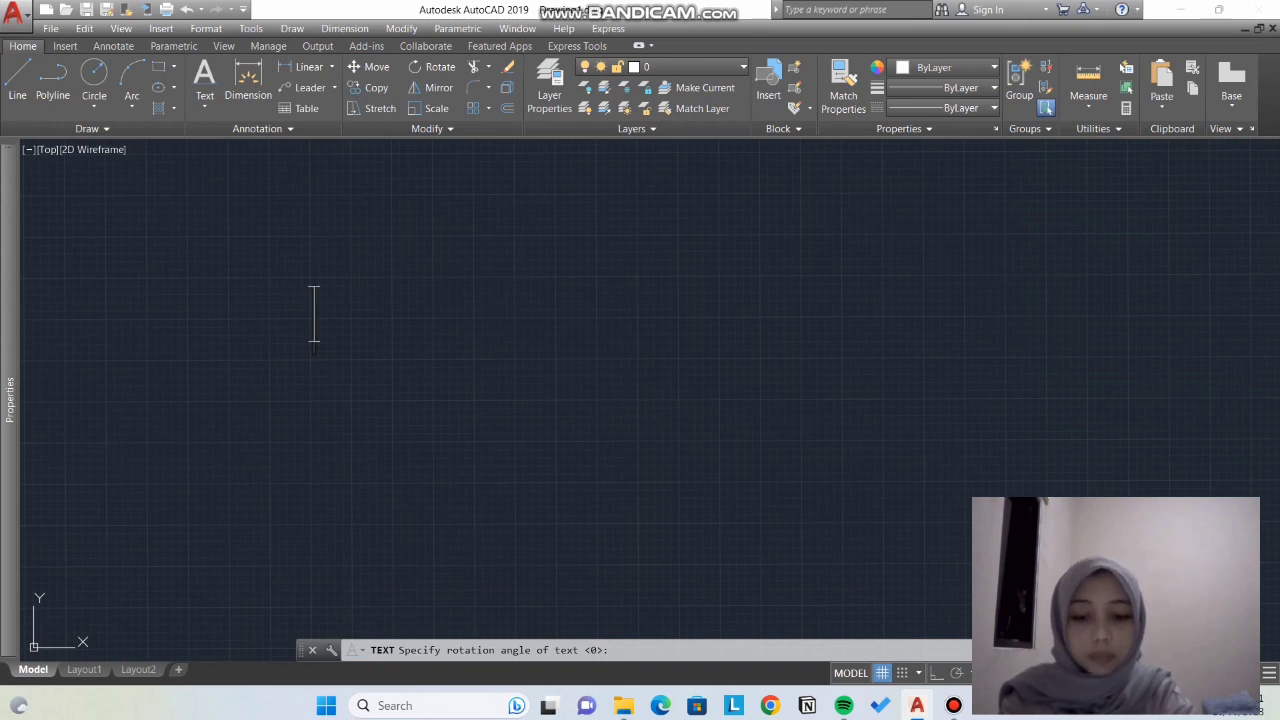
type("juru")
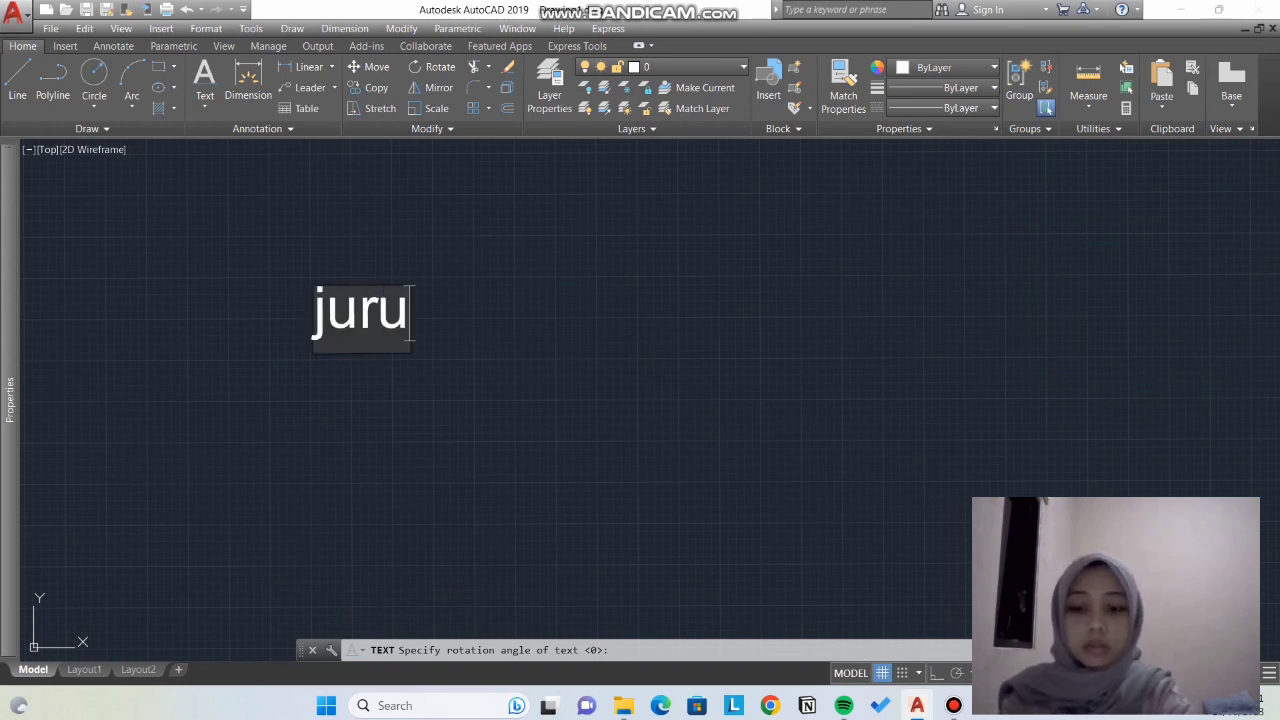
type("san teknik ")
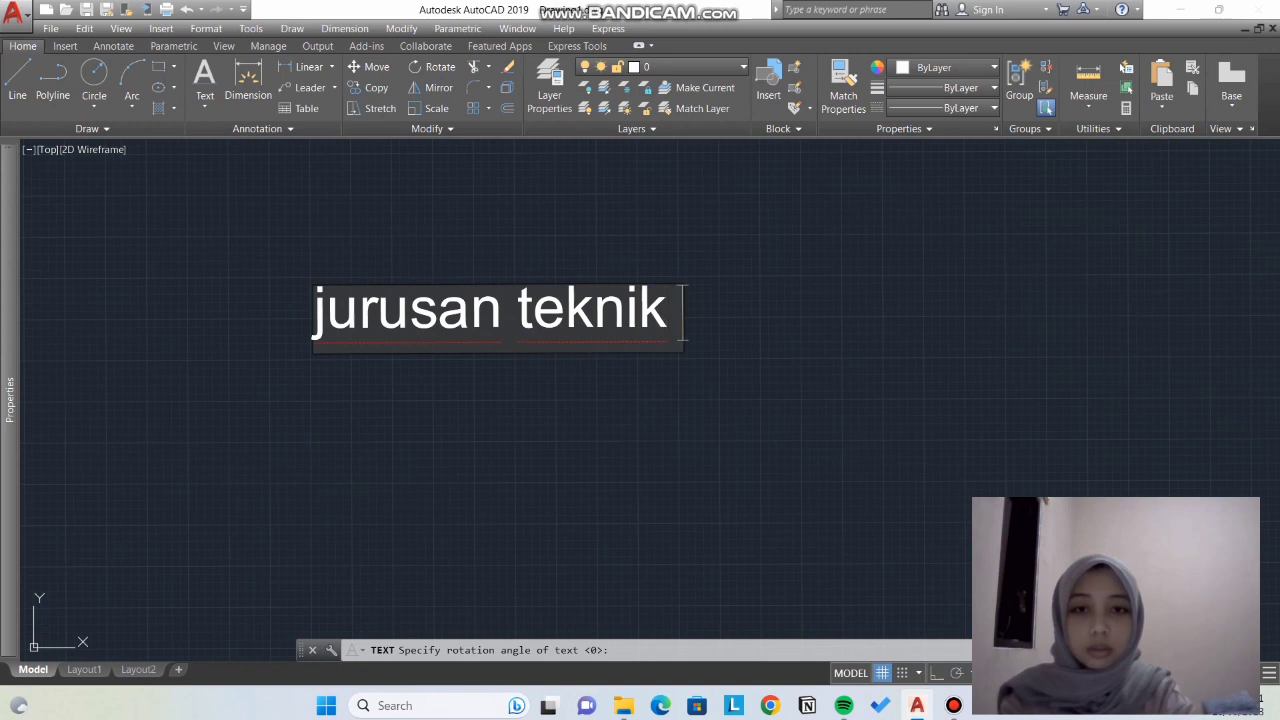
type("sipil 20")
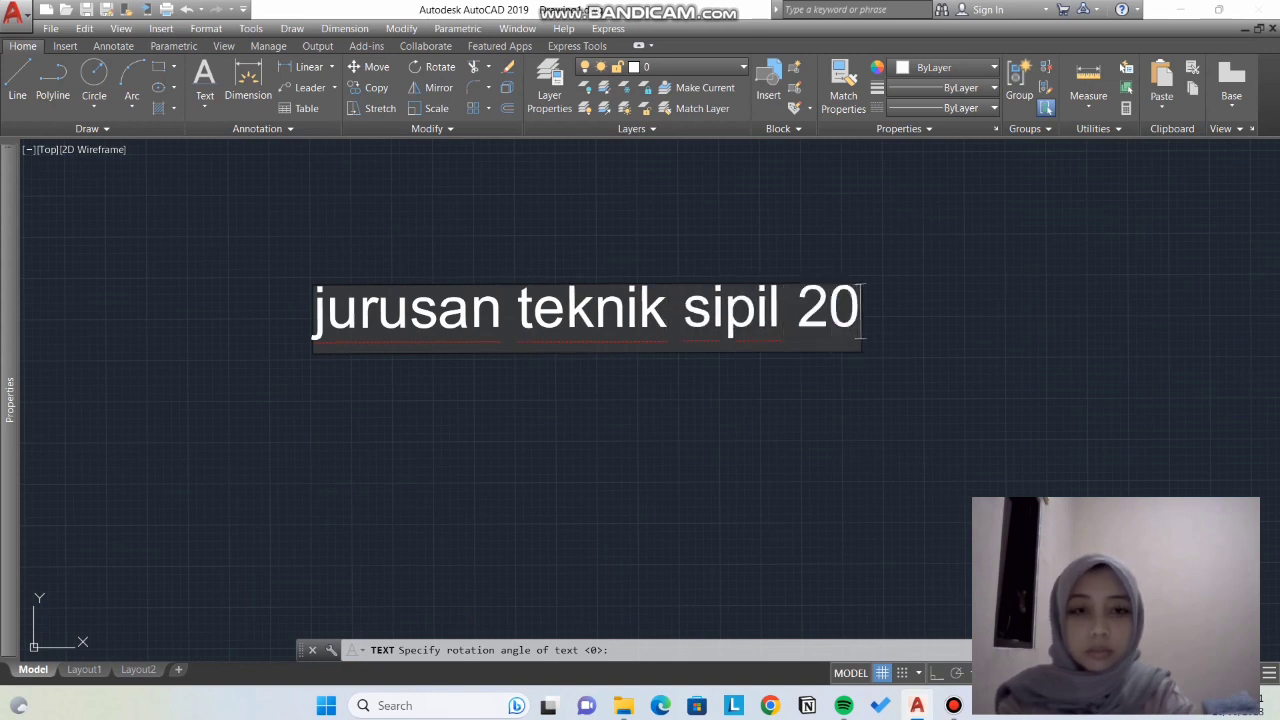
type("22")
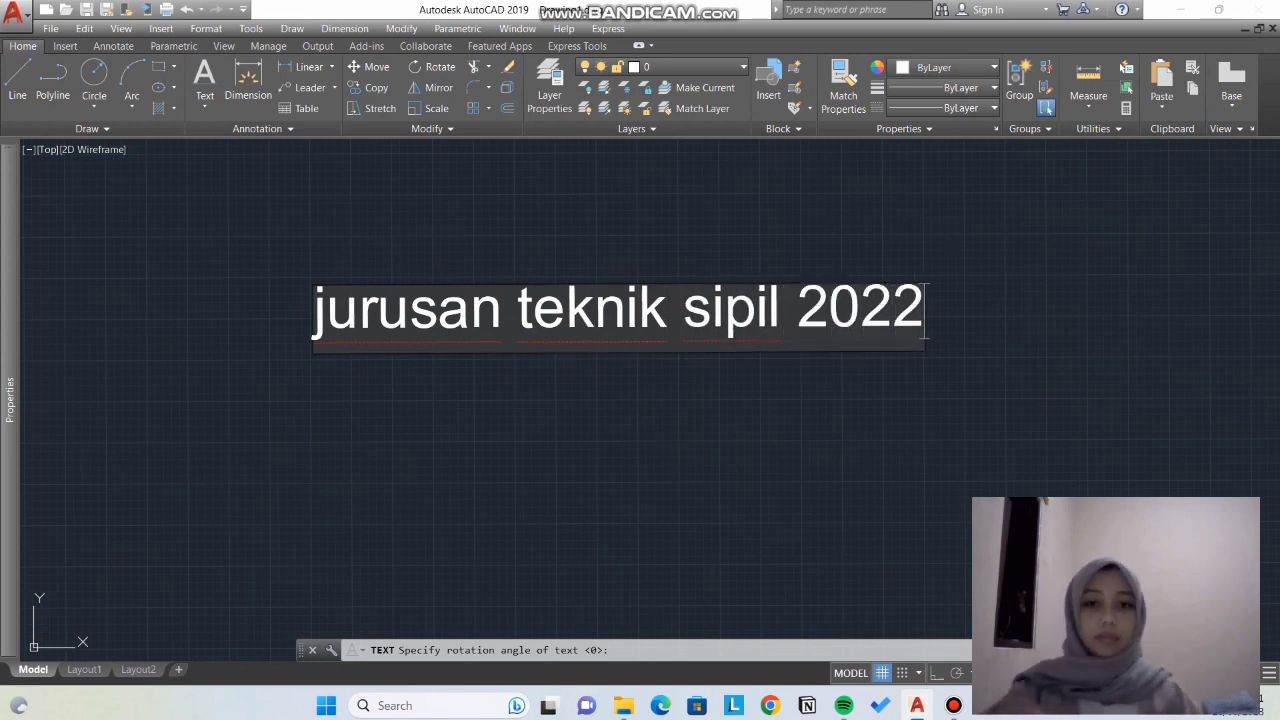
scroll(460, 291, "down", 2)
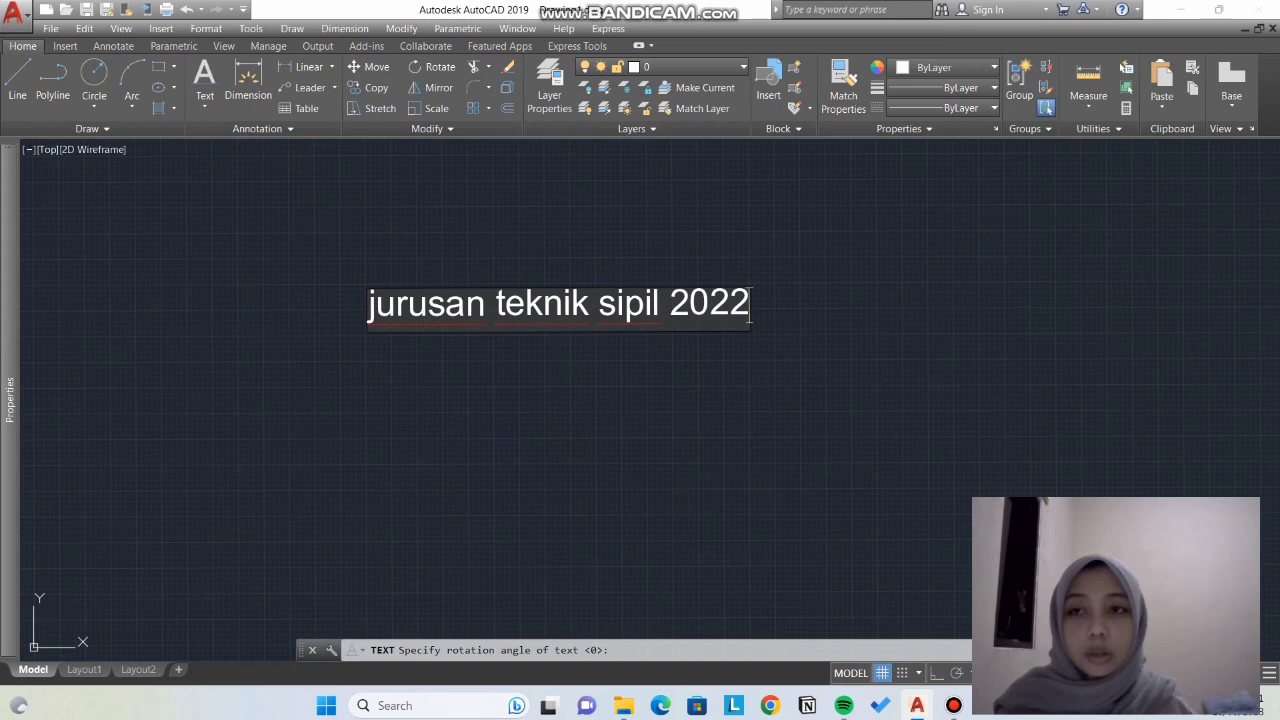
left_click(802, 309)
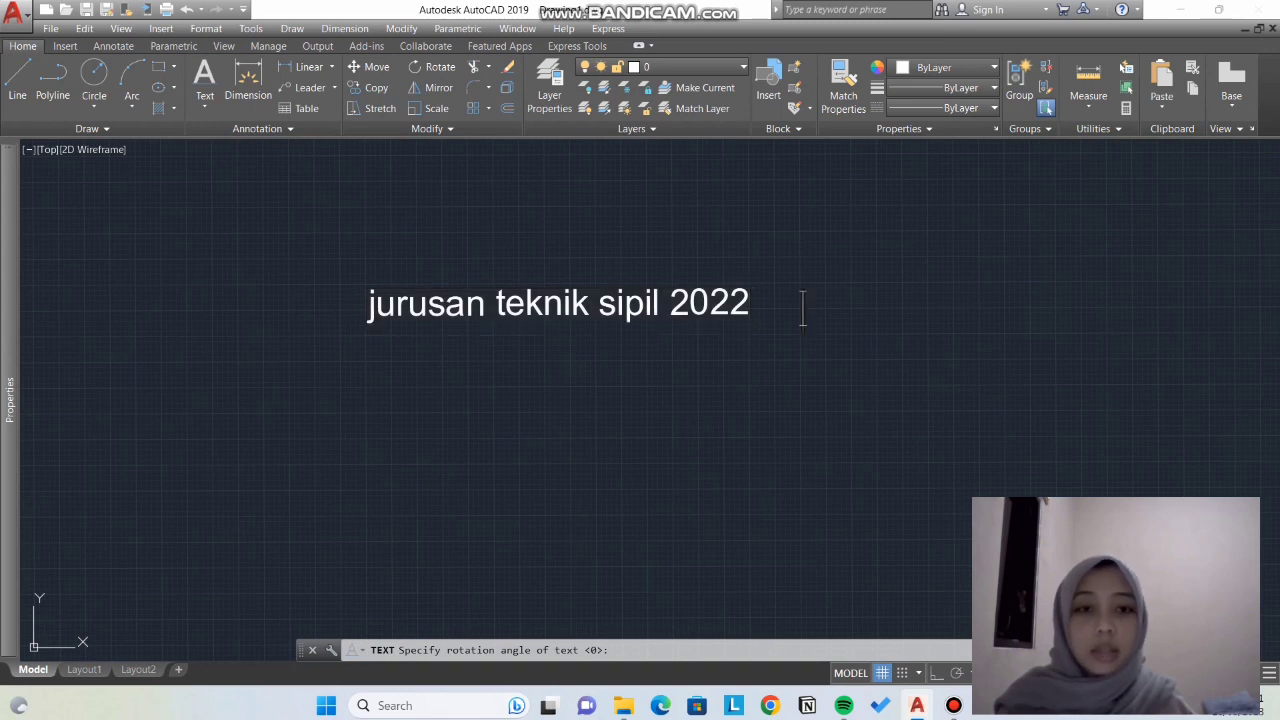
key("Return")
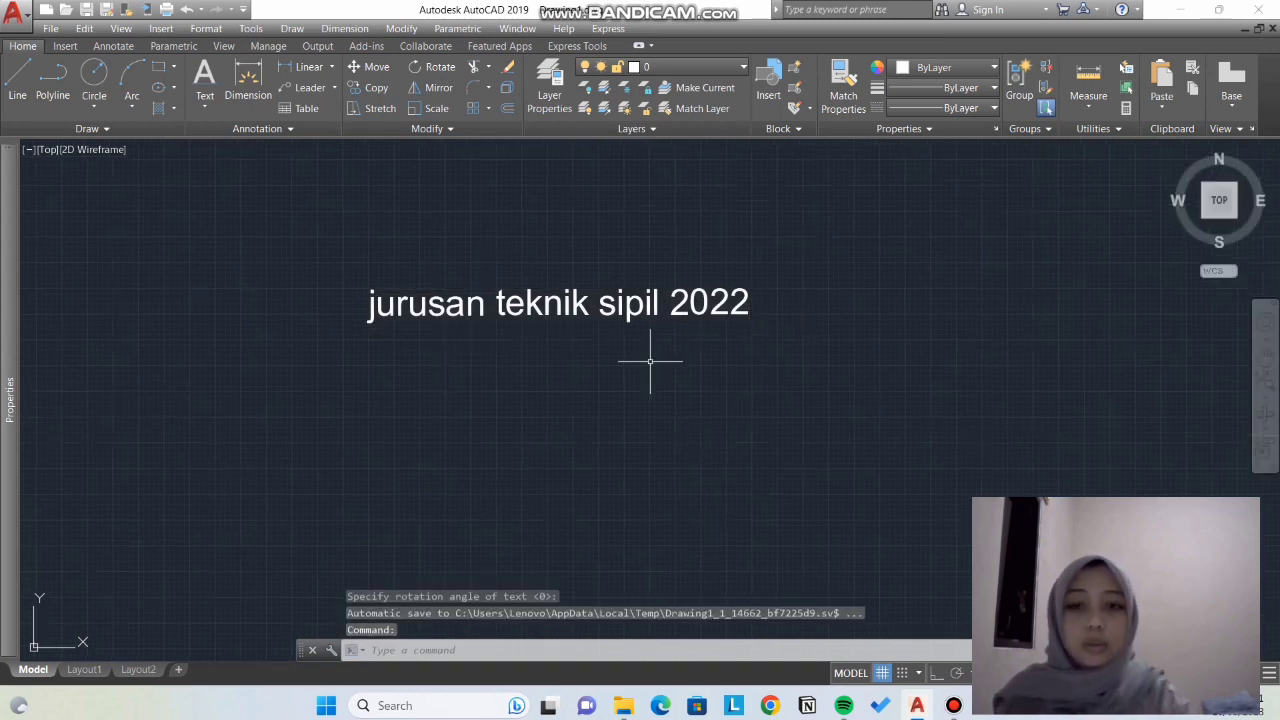
Step: Create a multiline text box below the single-line text and enter "jurusan teknik sipil 2022" in it
left_click(204, 104)
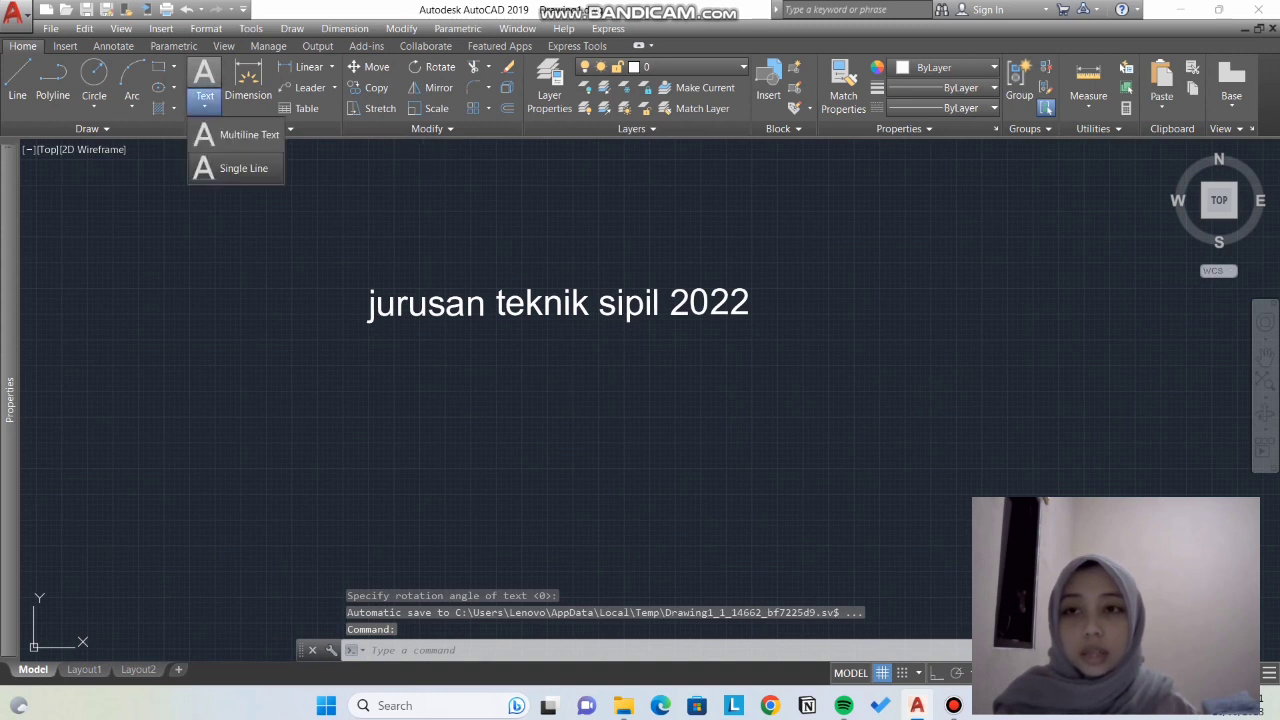
left_click(240, 134)
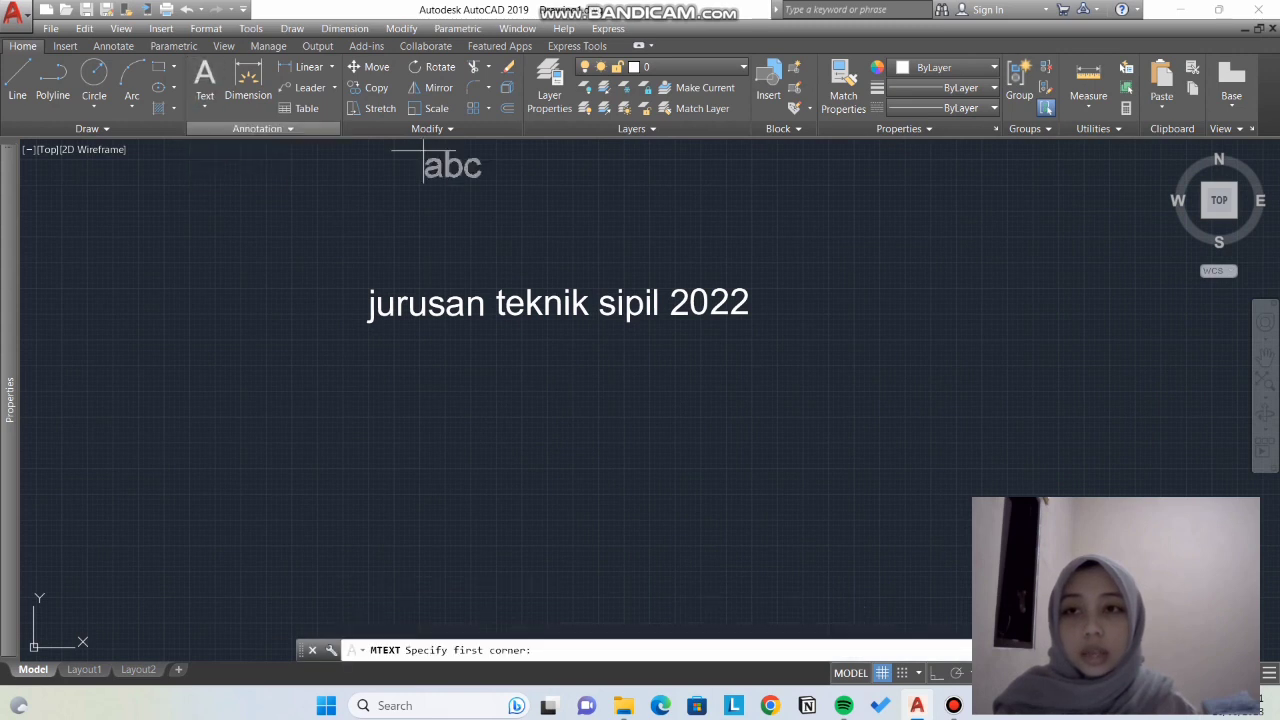
left_click(367, 496)
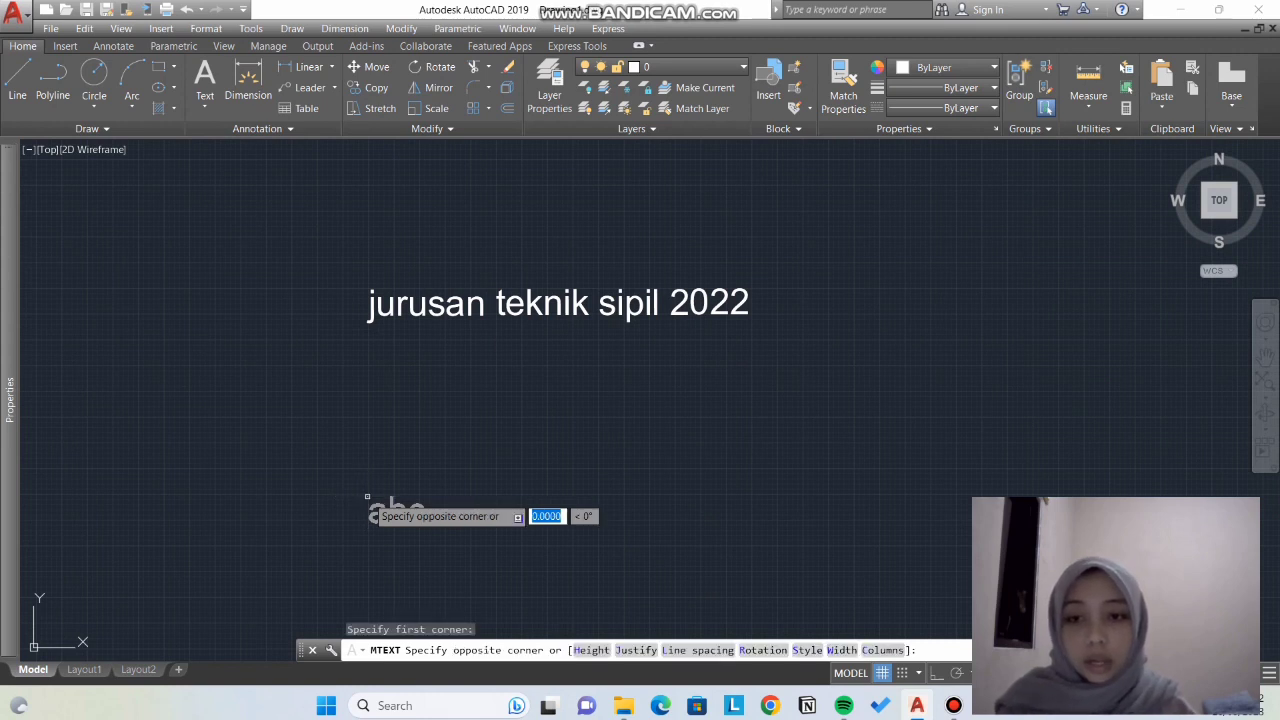
left_click(741, 398)
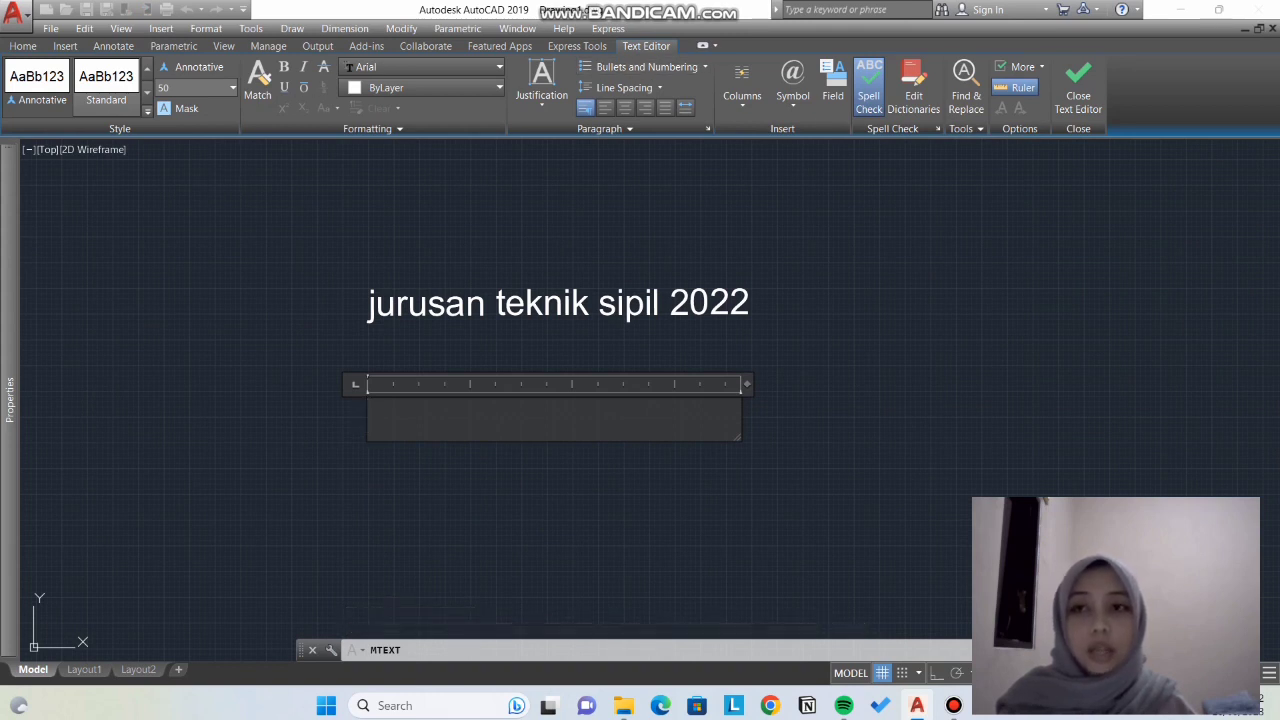
type("ju")
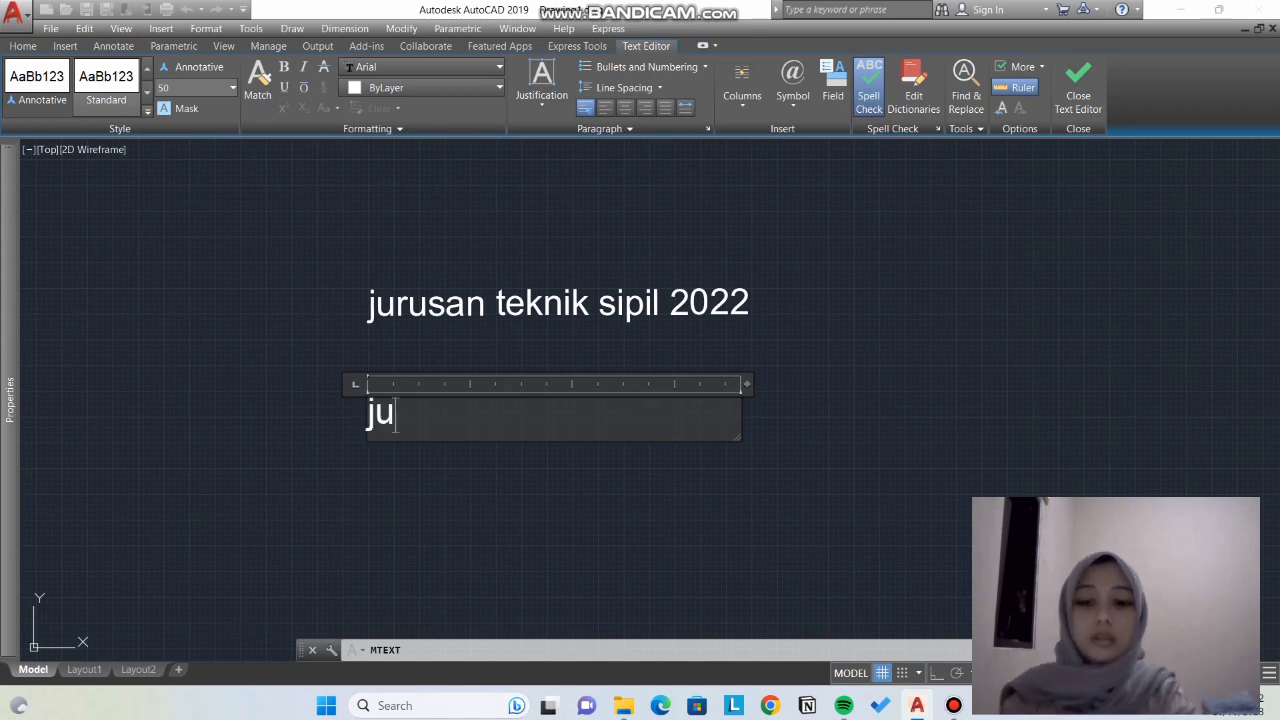
type("rusan tekni")
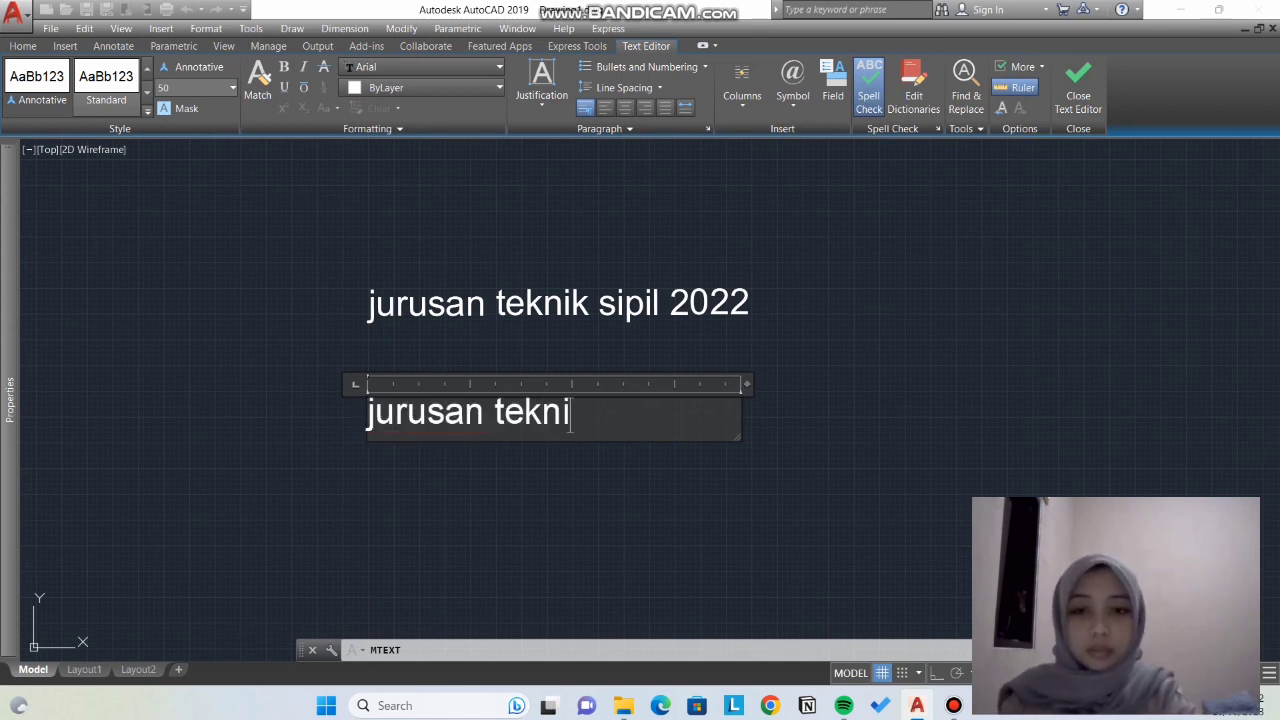
type("k sipil 303")
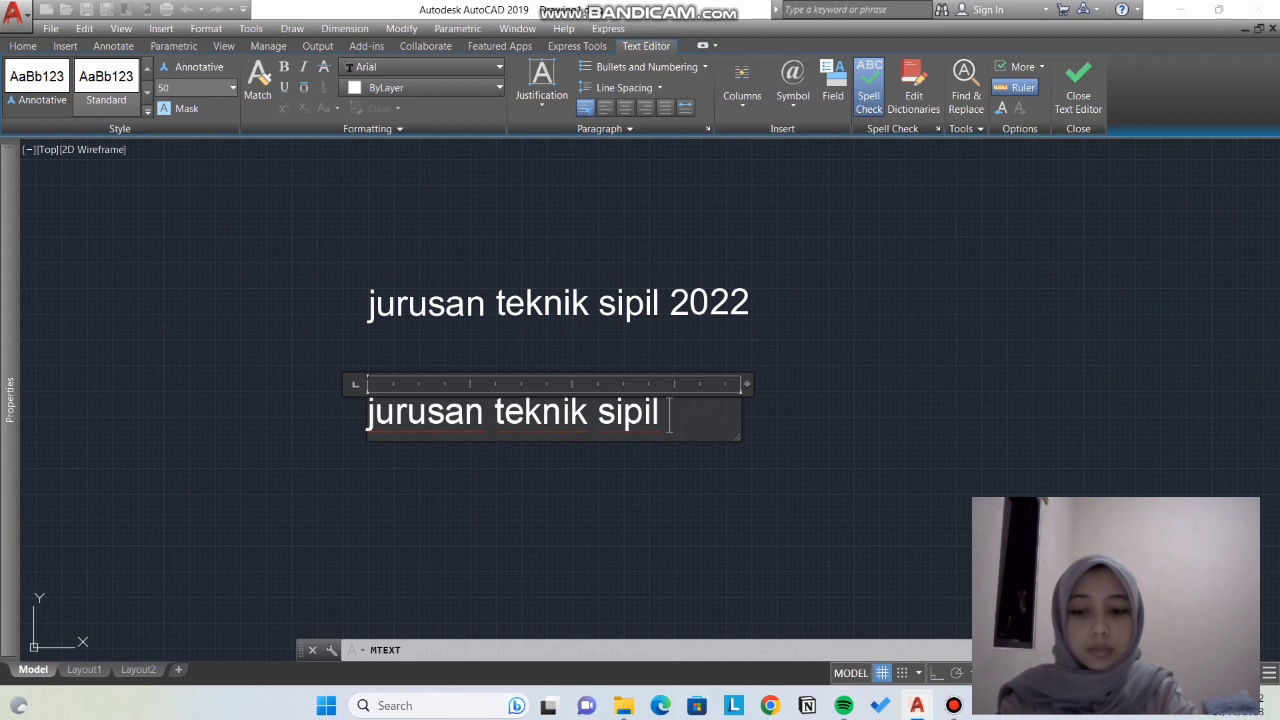
key("BackSpace")
key("BackSpace")
key("BackSpace")
type("2022")
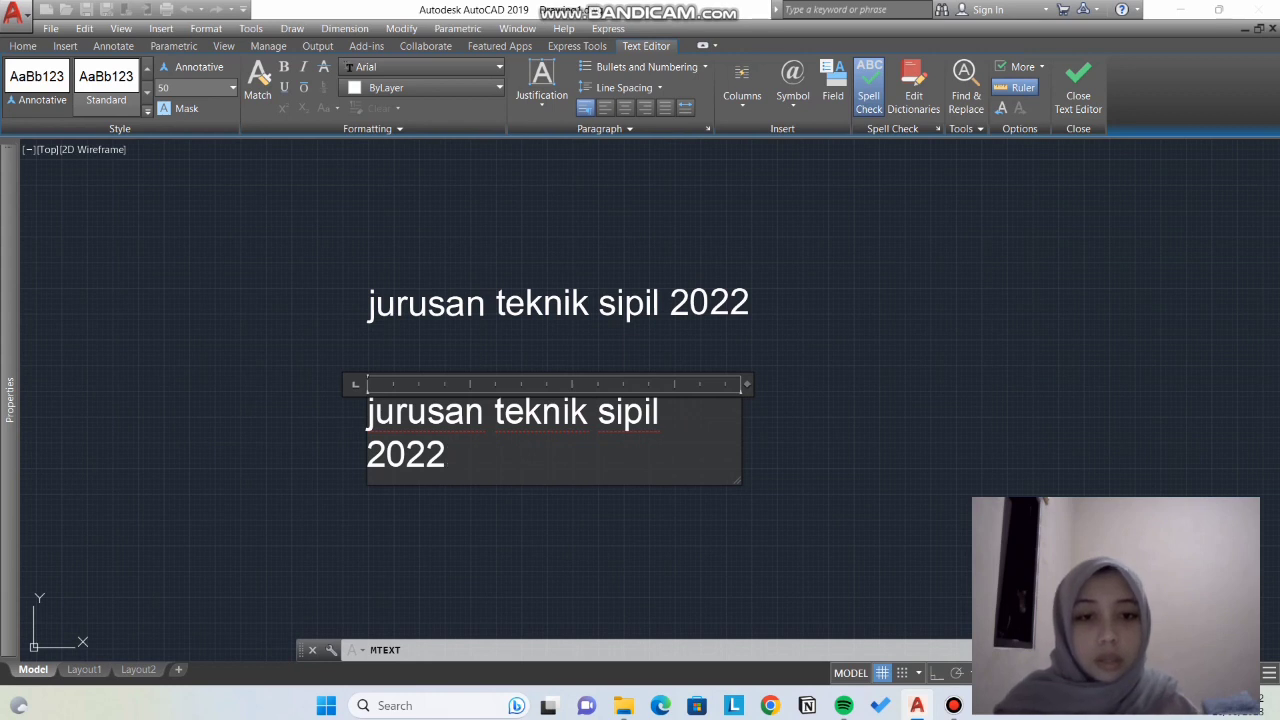
Step: Widen the multiline text box so its text fits on one line, try justified and right alignment, and centre the paragraph
left_click_drag(746, 384, 790, 384)
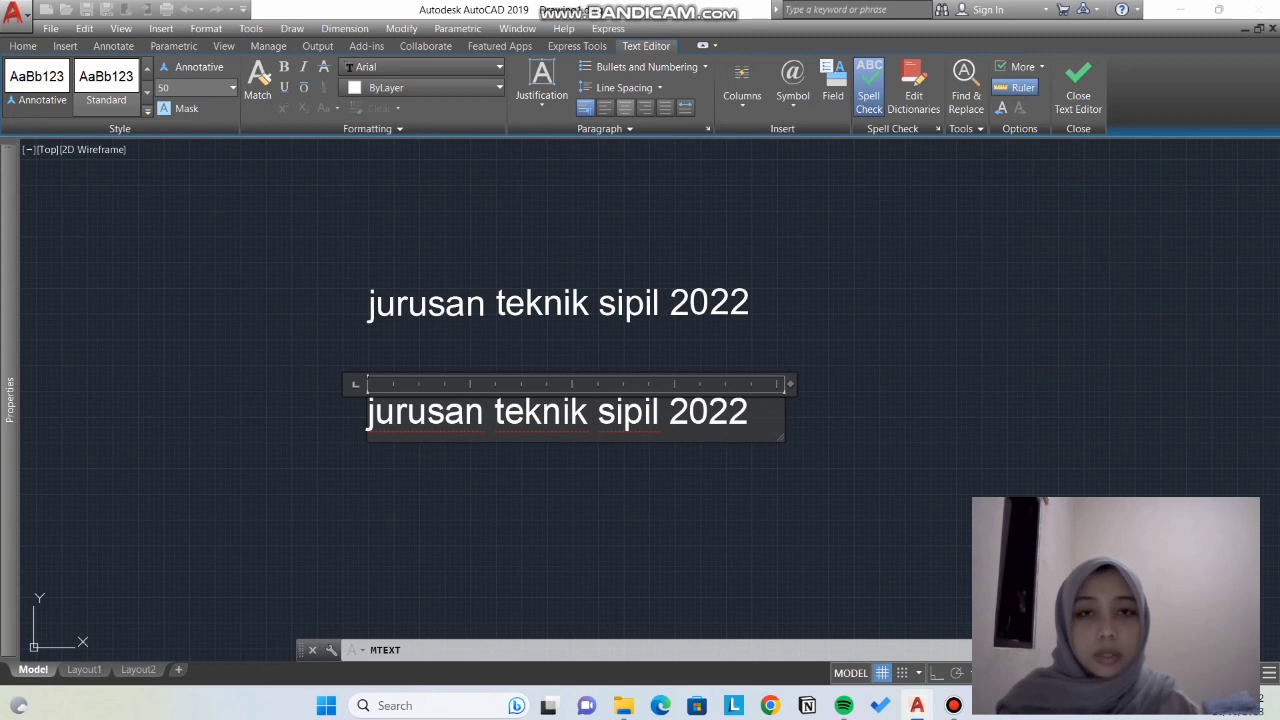
left_click(625, 107)
left_click(665, 107)
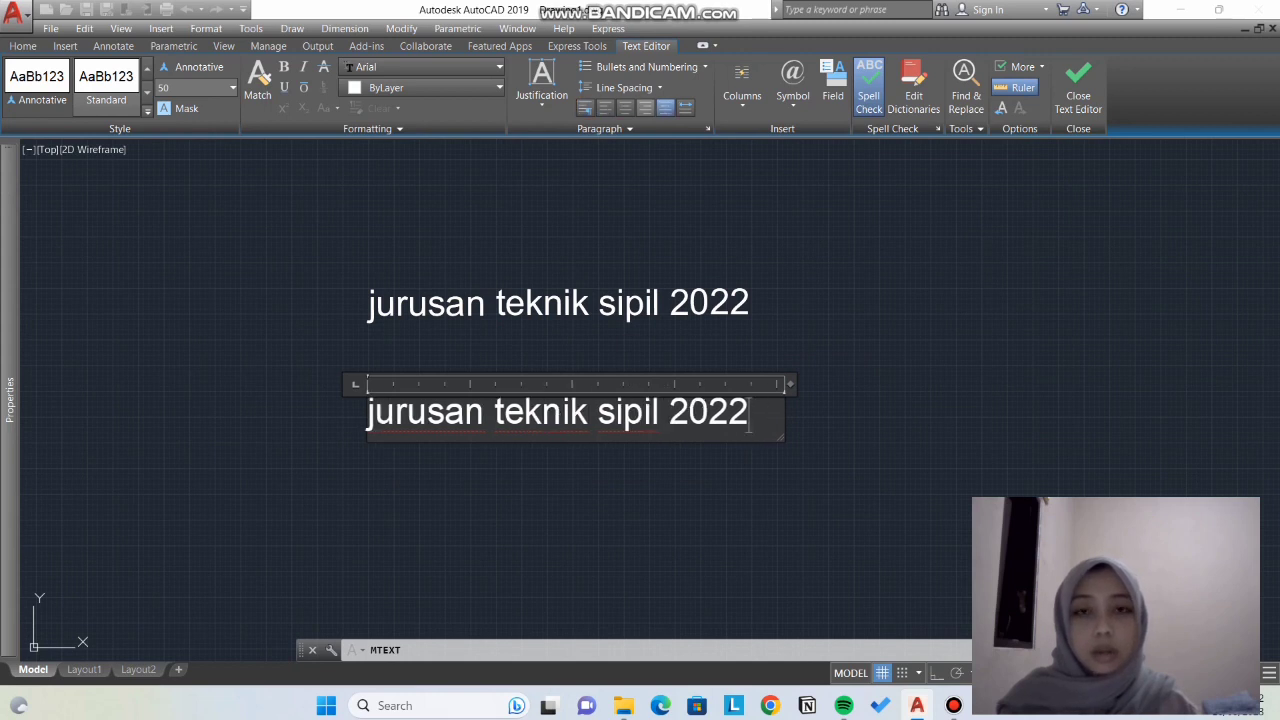
left_click(645, 107)
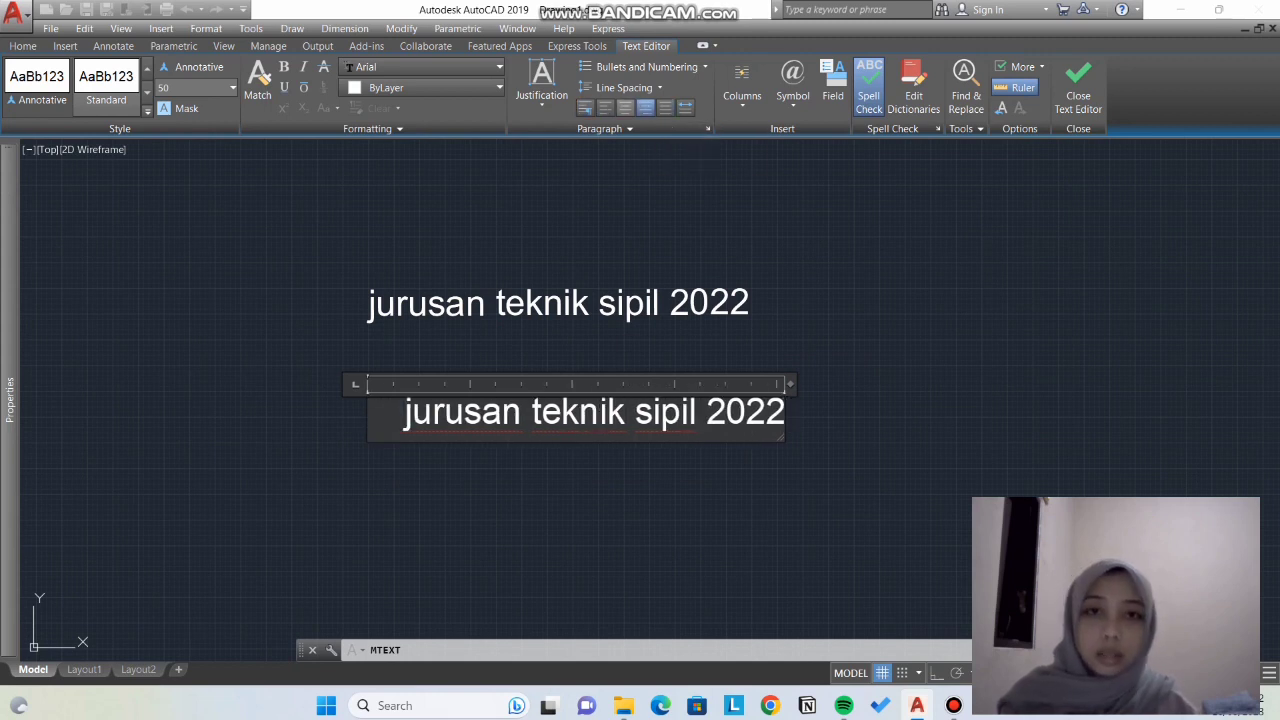
left_click(625, 107)
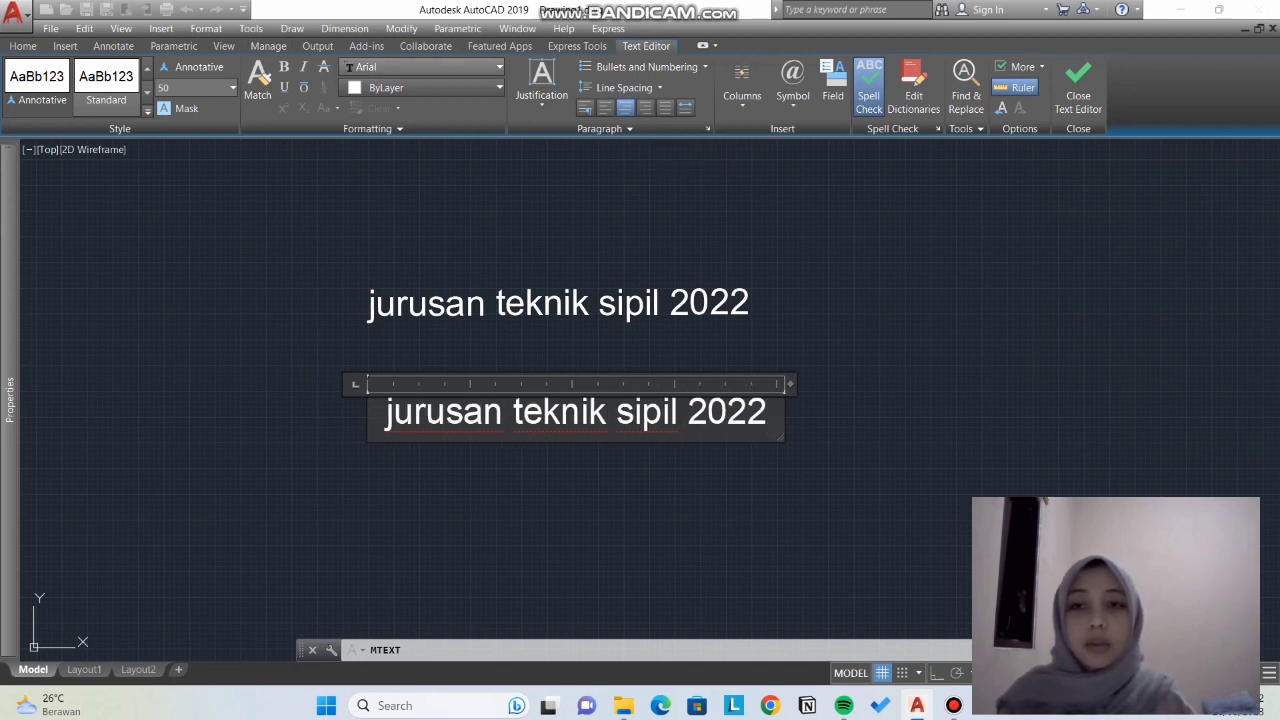
Step: Change the font of the whole multiline text to MS Gothic and finish editing it
left_click_drag(767, 412, 385, 412)
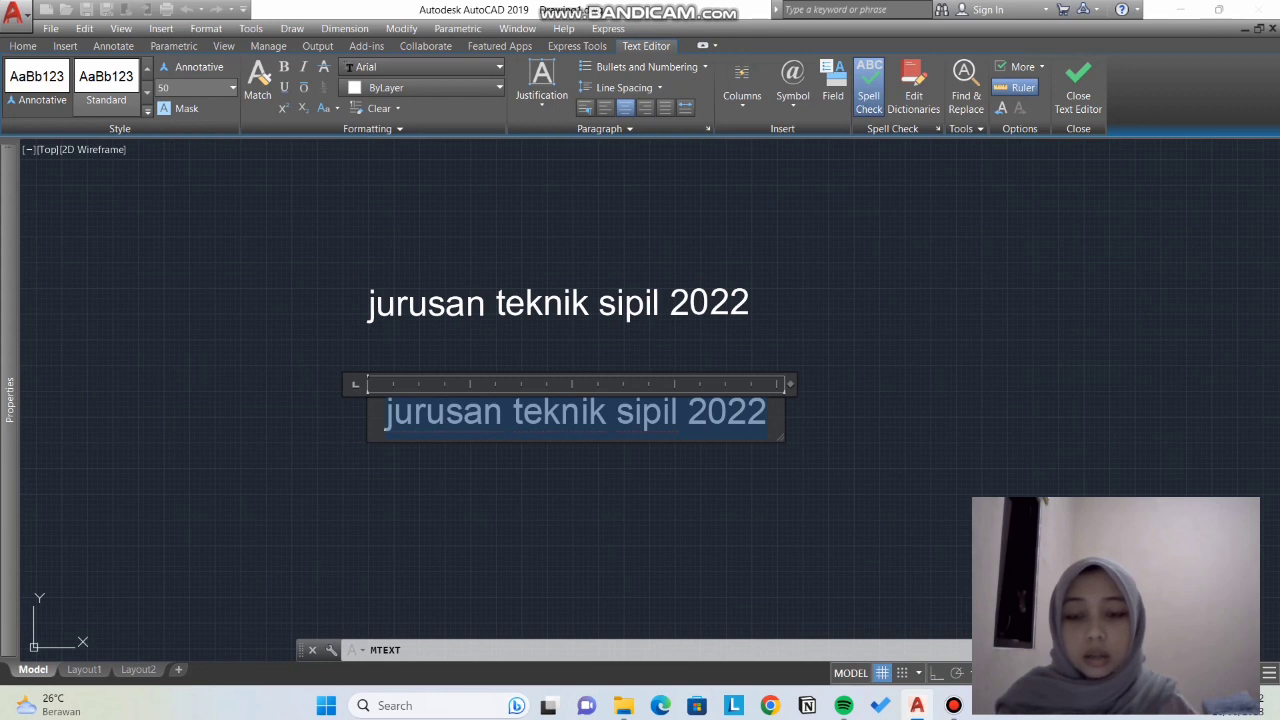
left_click(430, 66)
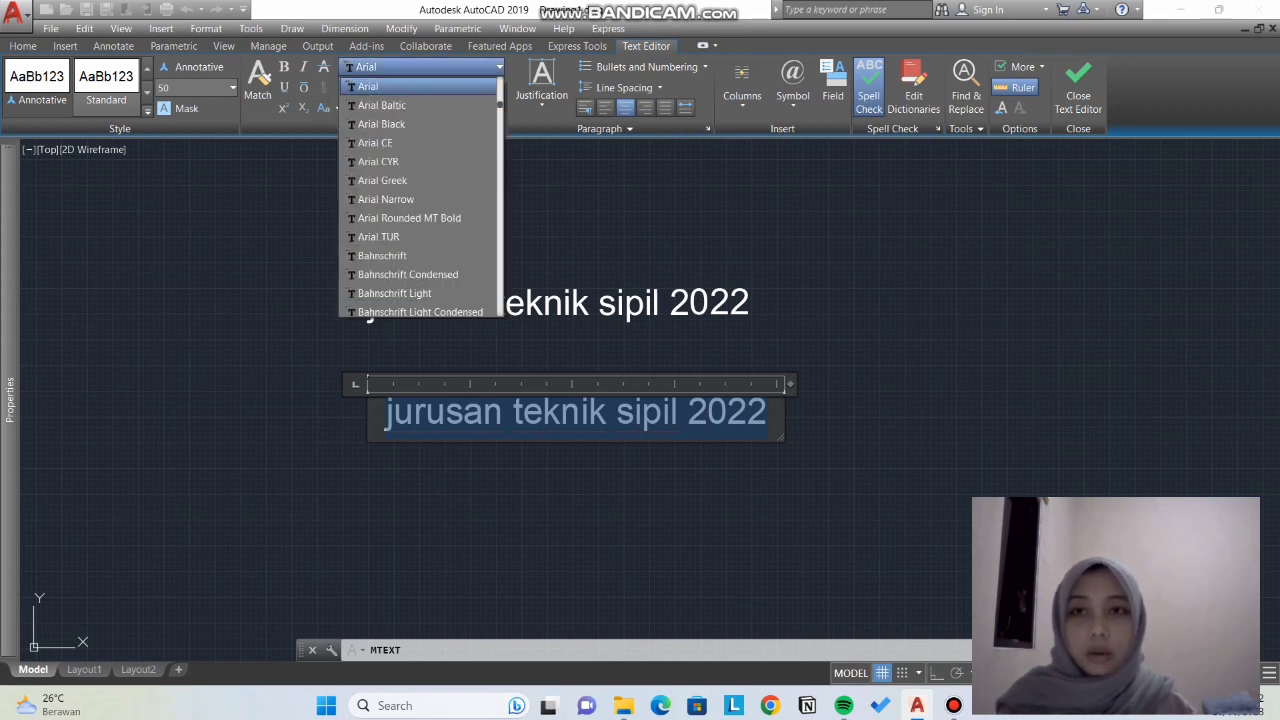
key("Escape")
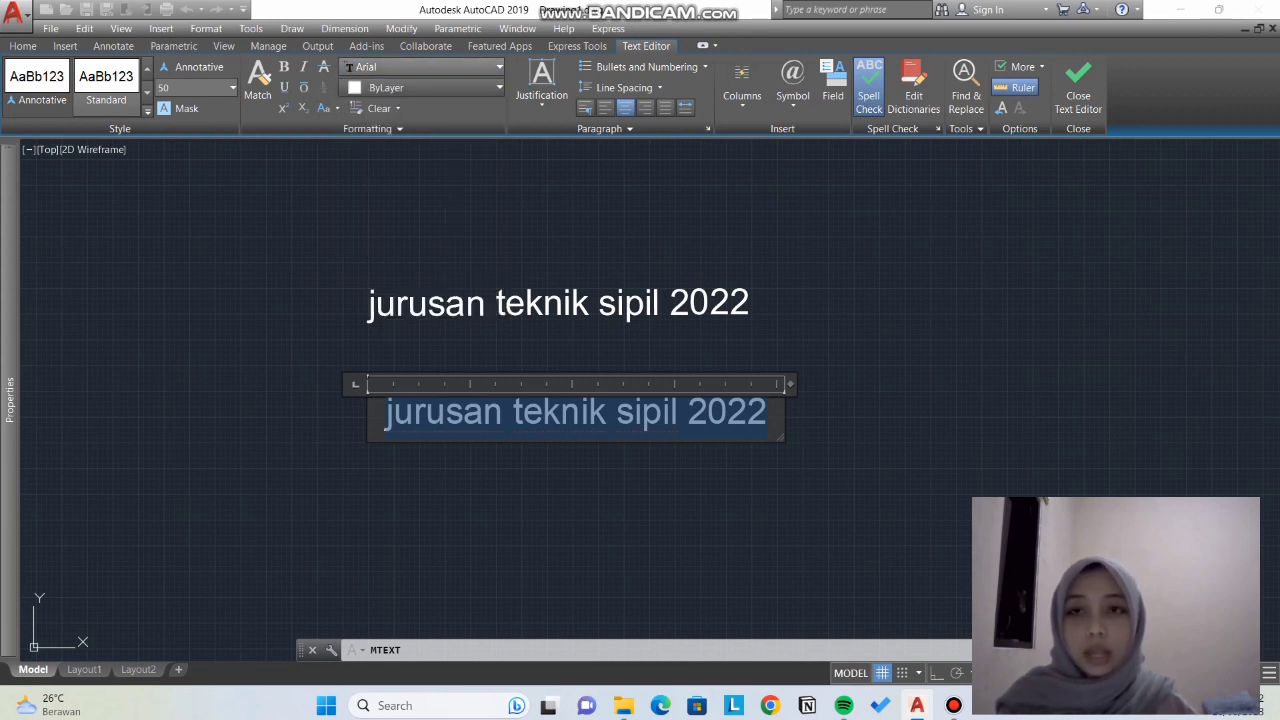
left_click(499, 67)
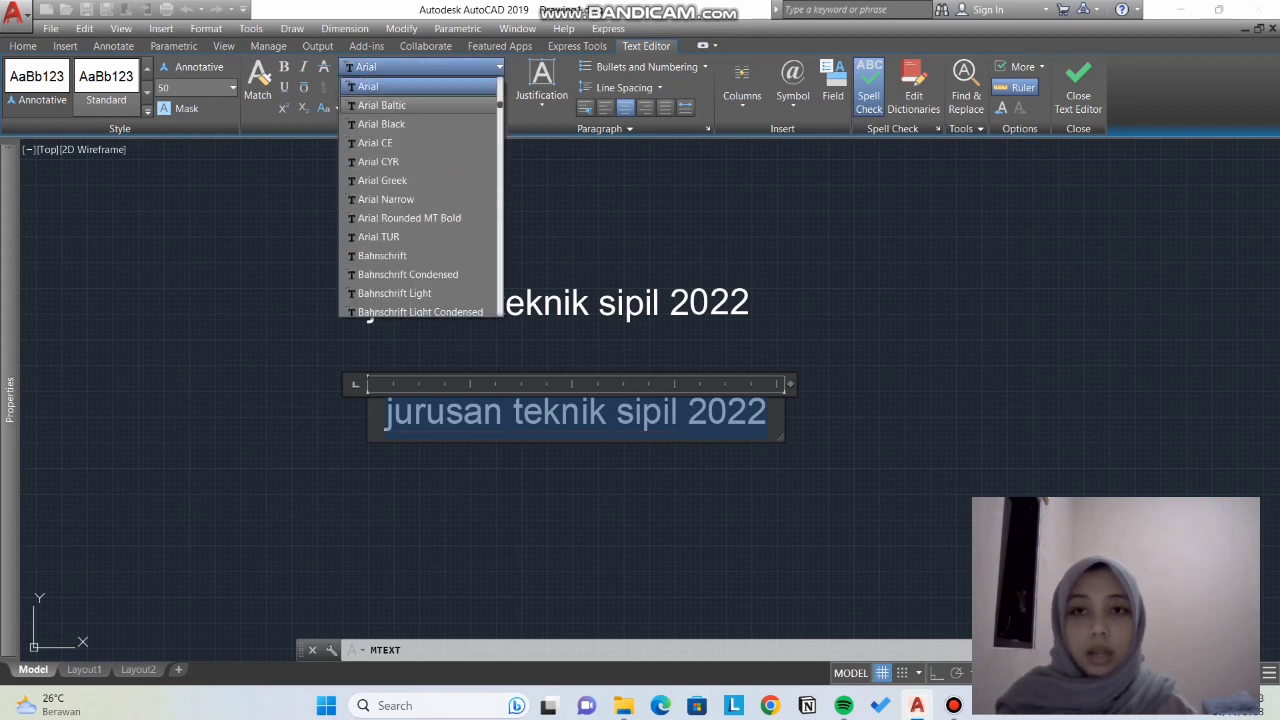
scroll(420, 200, "down", 15)
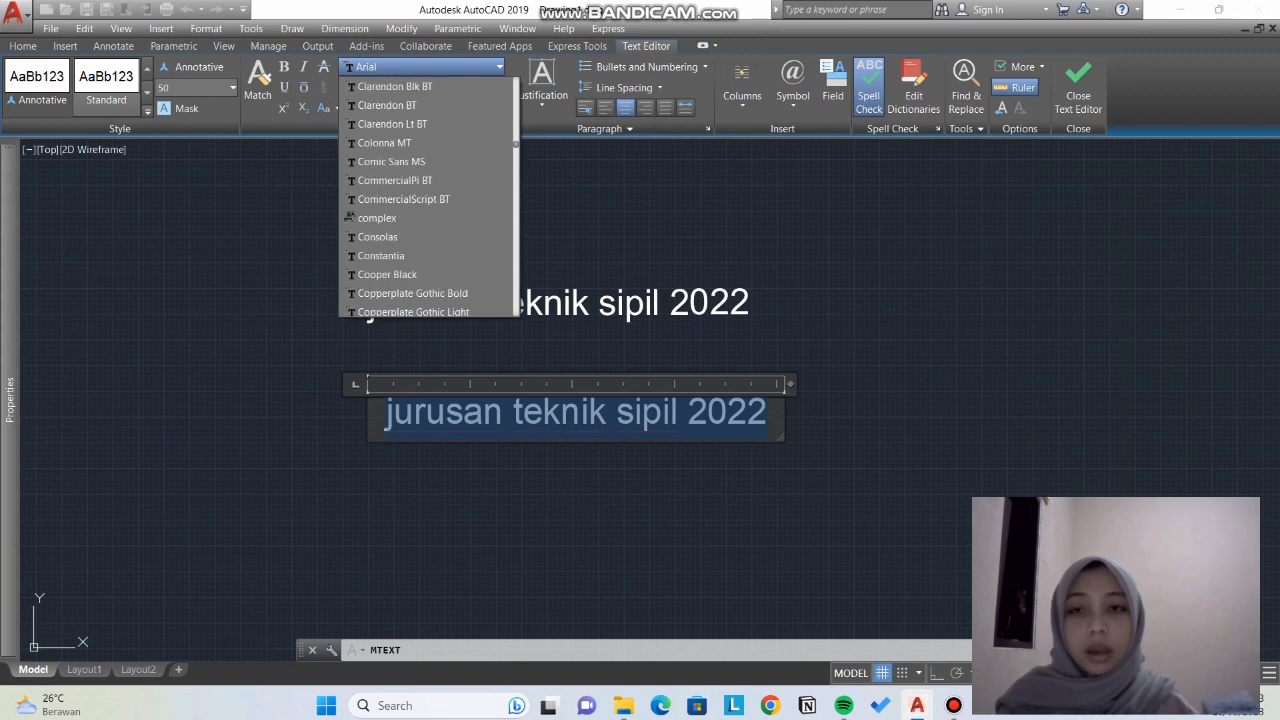
scroll(430, 200, "down", 20)
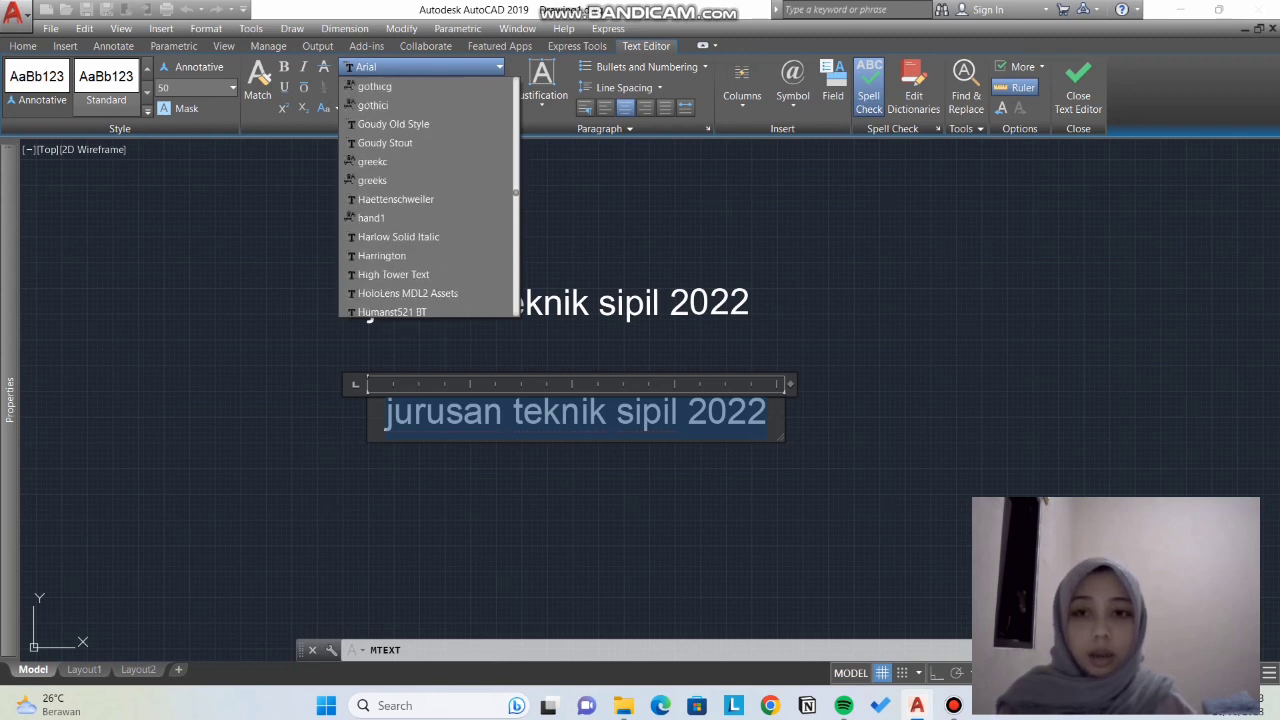
scroll(430, 200, "down", 20)
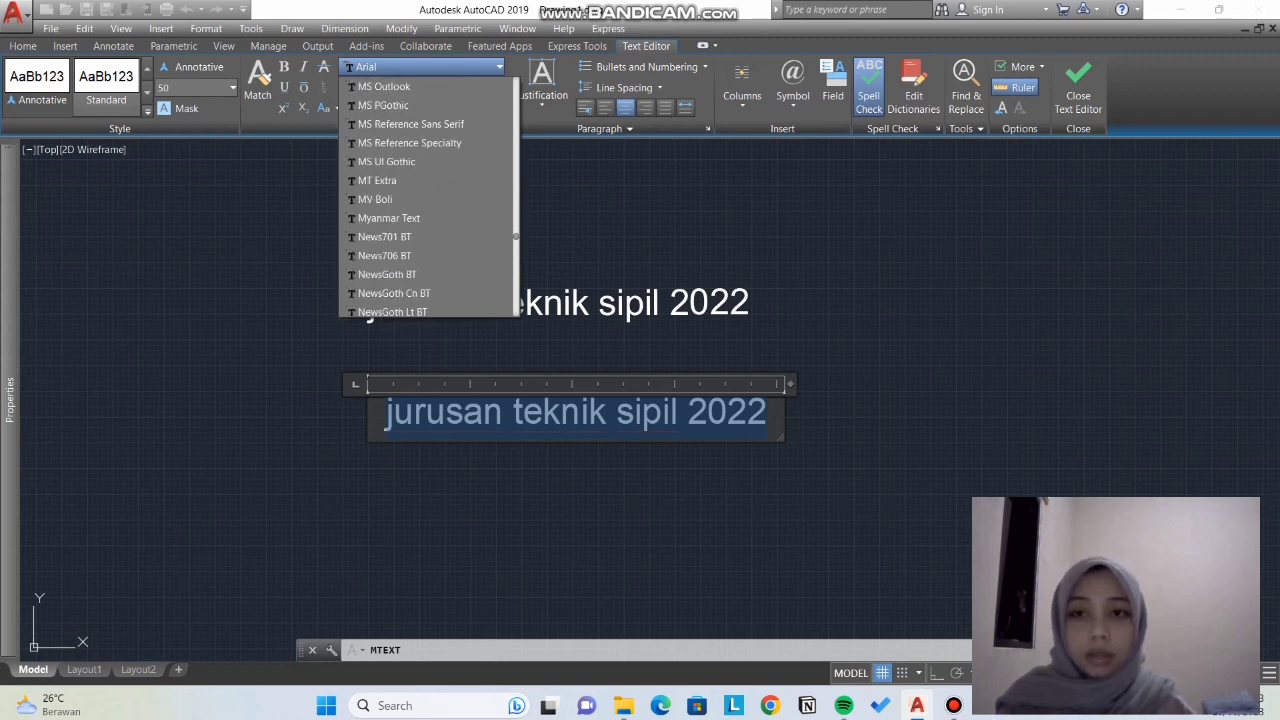
scroll(430, 200, "up", 3)
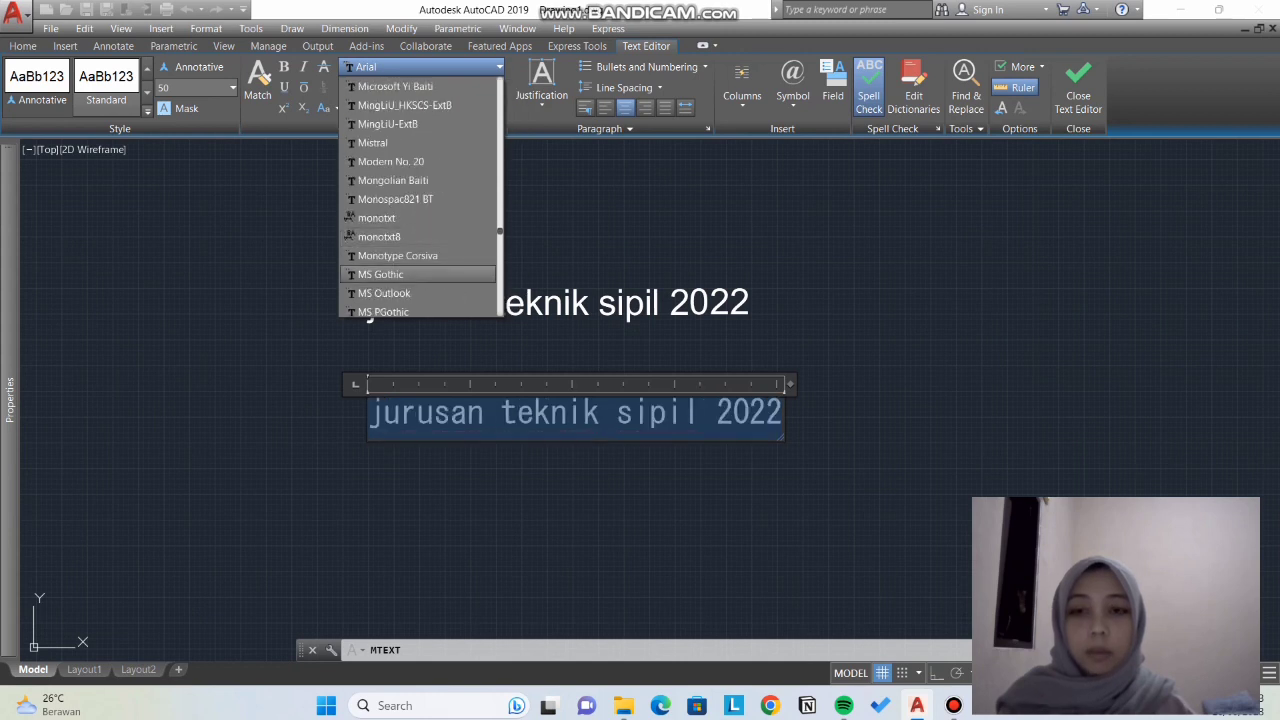
left_click(400, 274)
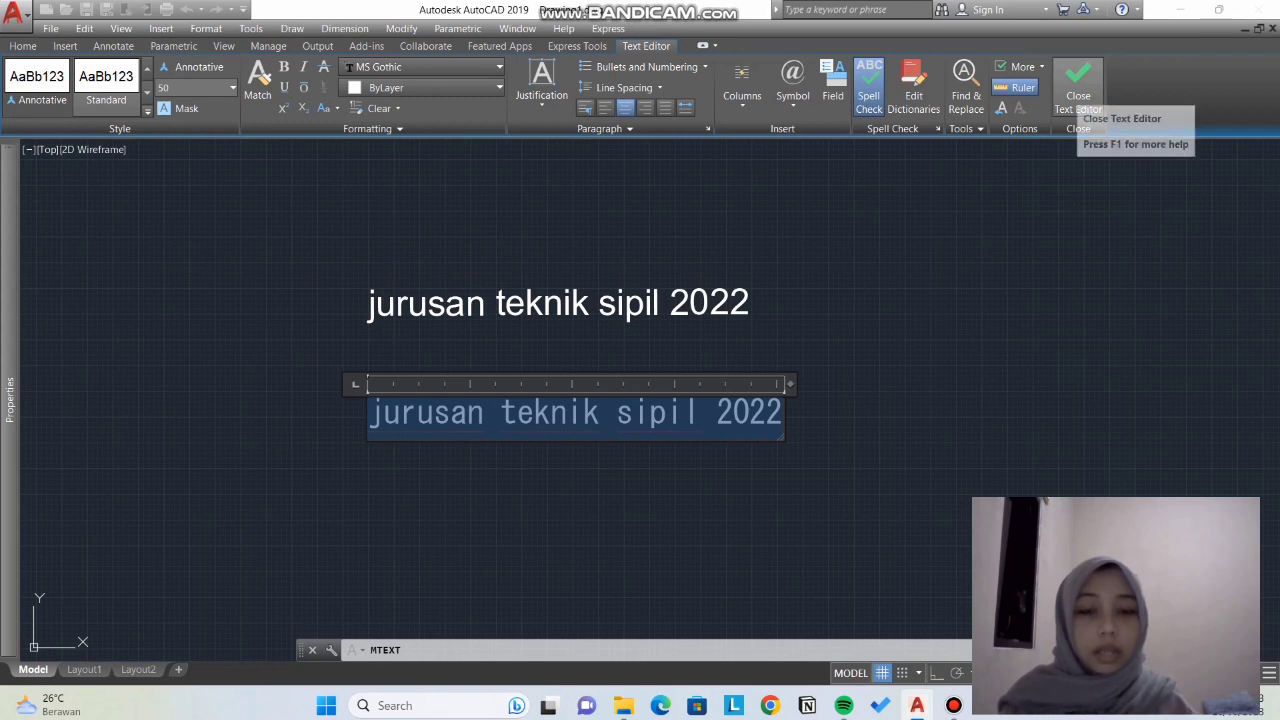
left_click(1078, 95)
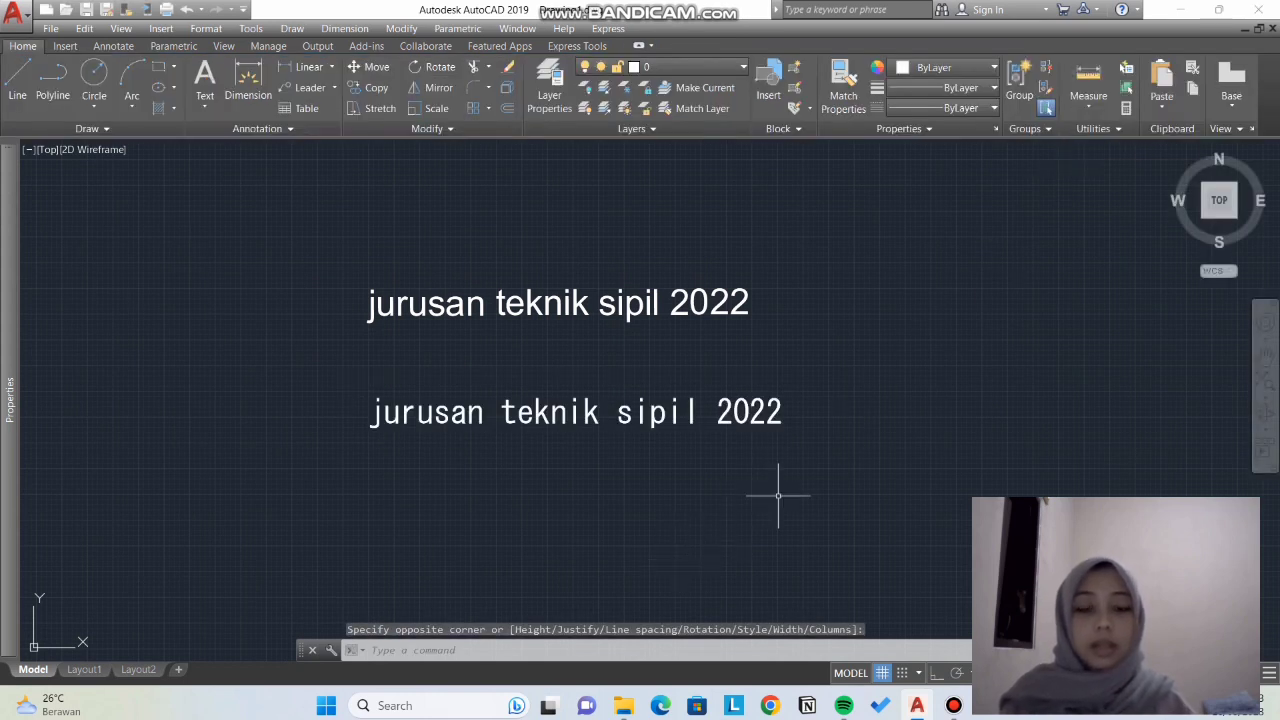
left_click(954, 705)
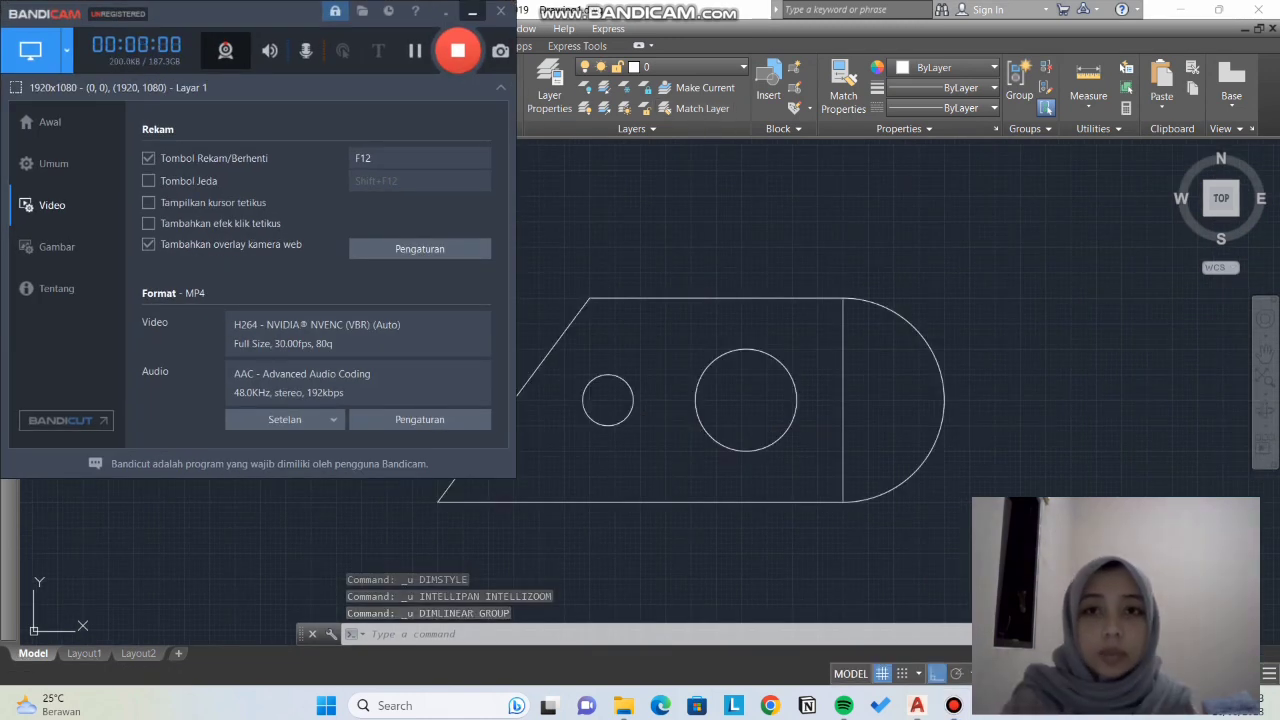
Step: Add a linear dimension to the shape's upper horizontal edge, with its dimension line a short distance above the edge
middle_click_drag(826, 239, 724, 231)
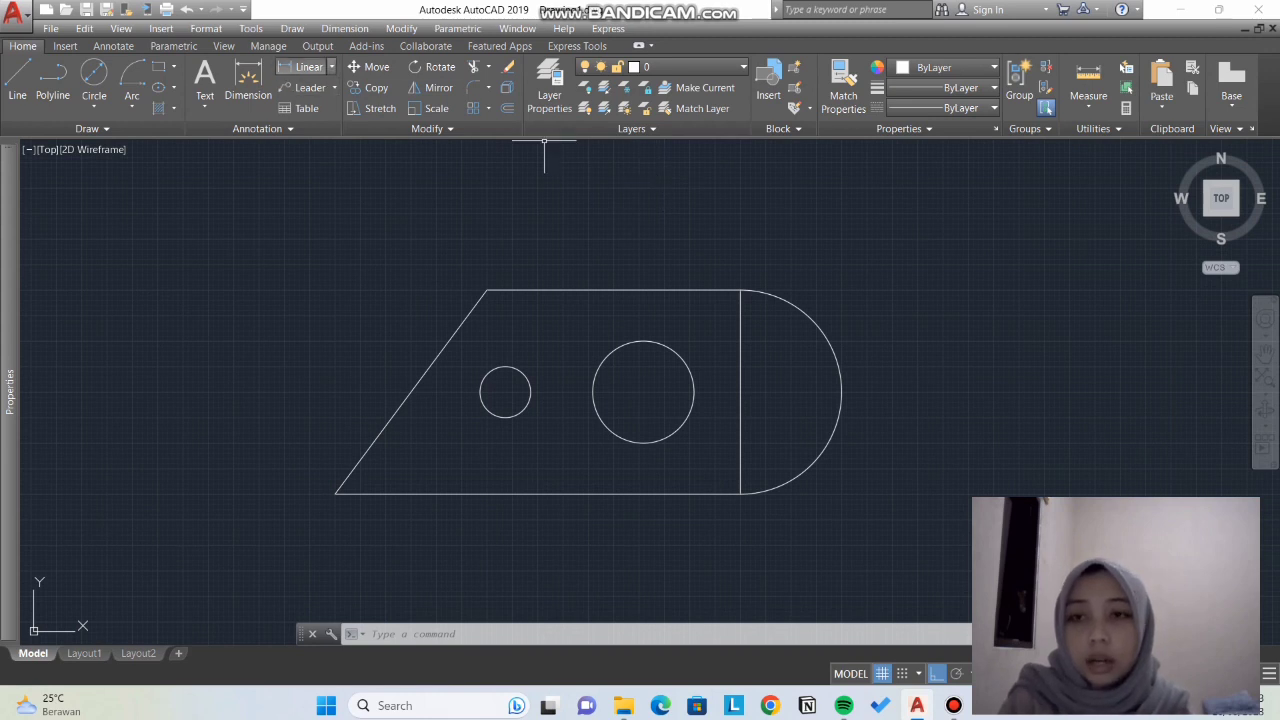
left_click(331, 66)
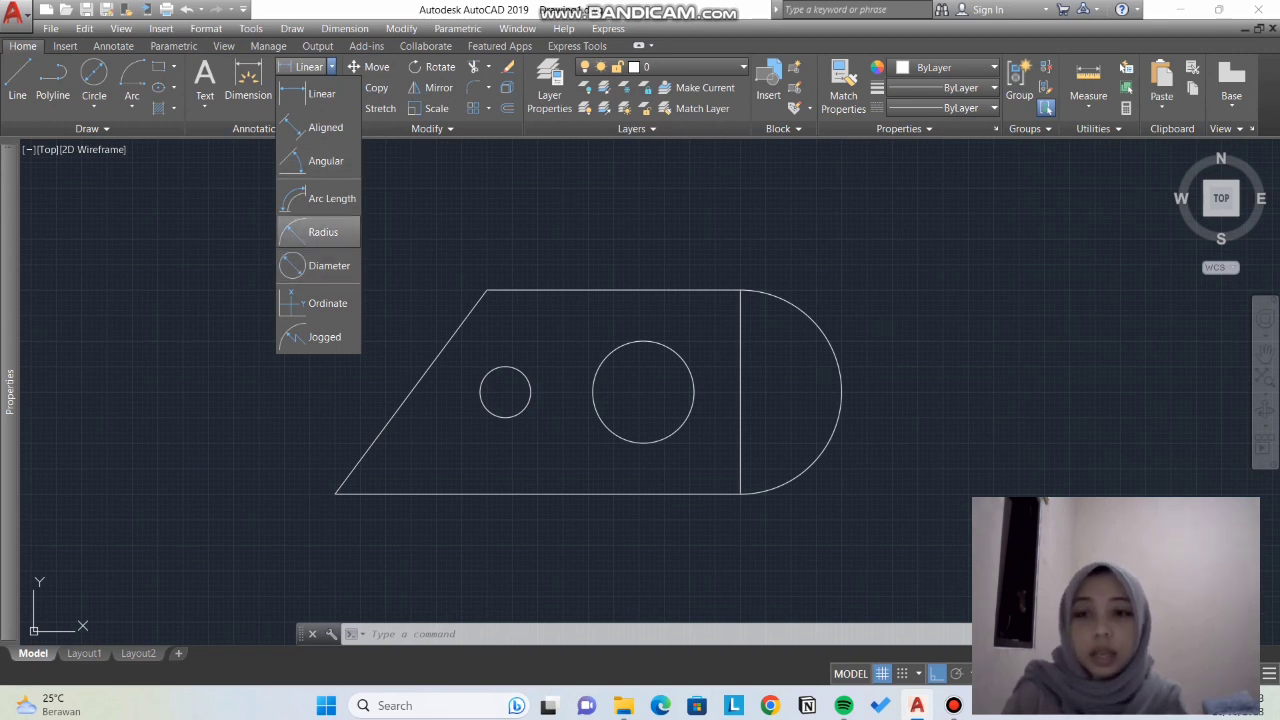
key("Escape")
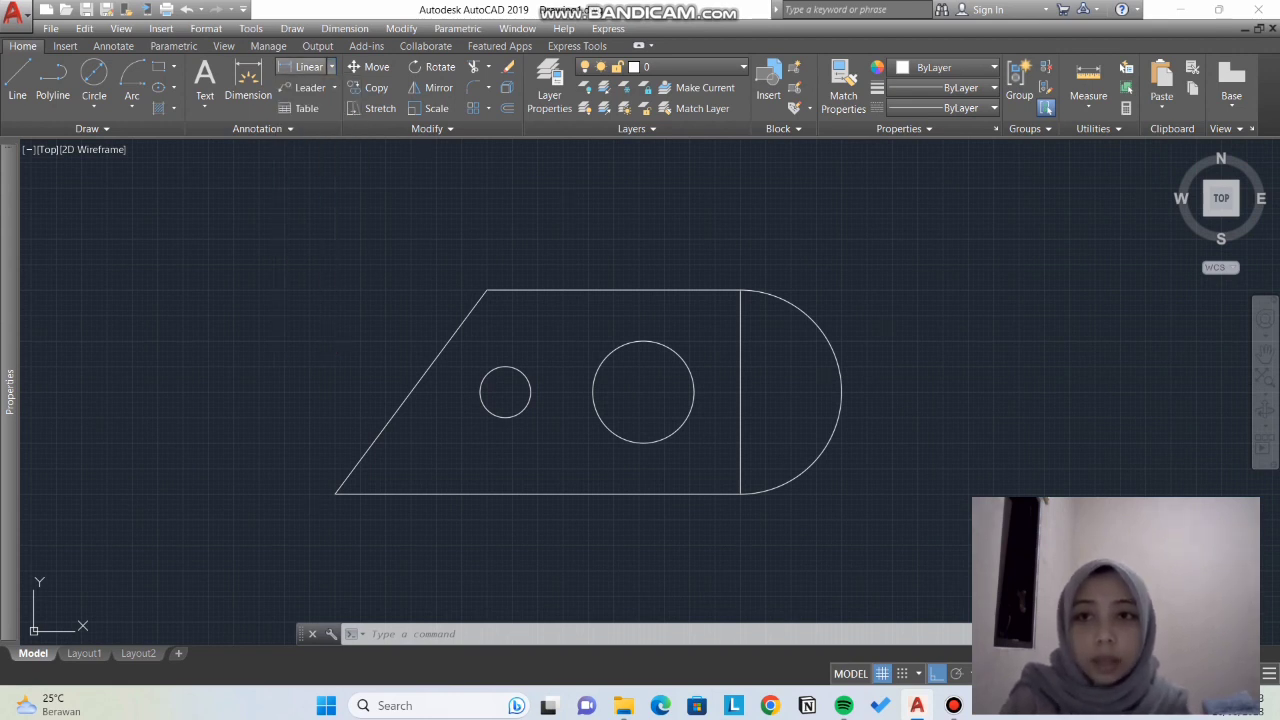
left_click(309, 66)
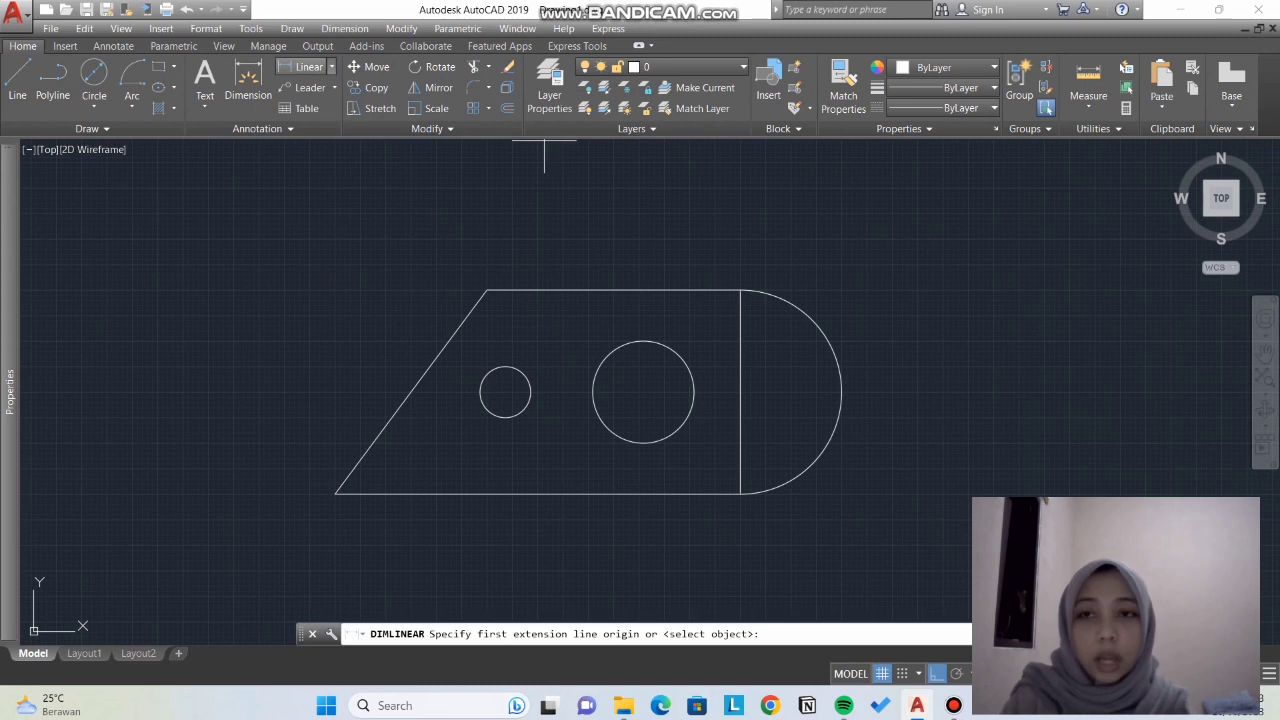
left_click(487, 290)
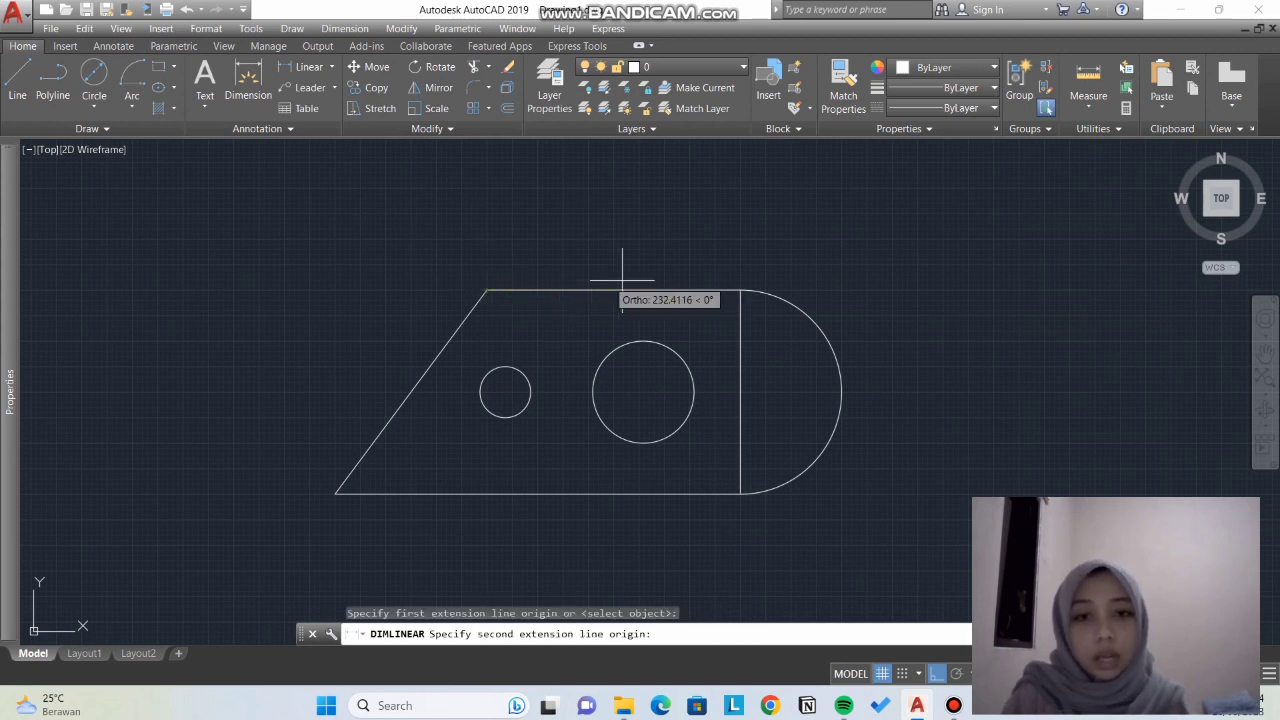
left_click(740, 290)
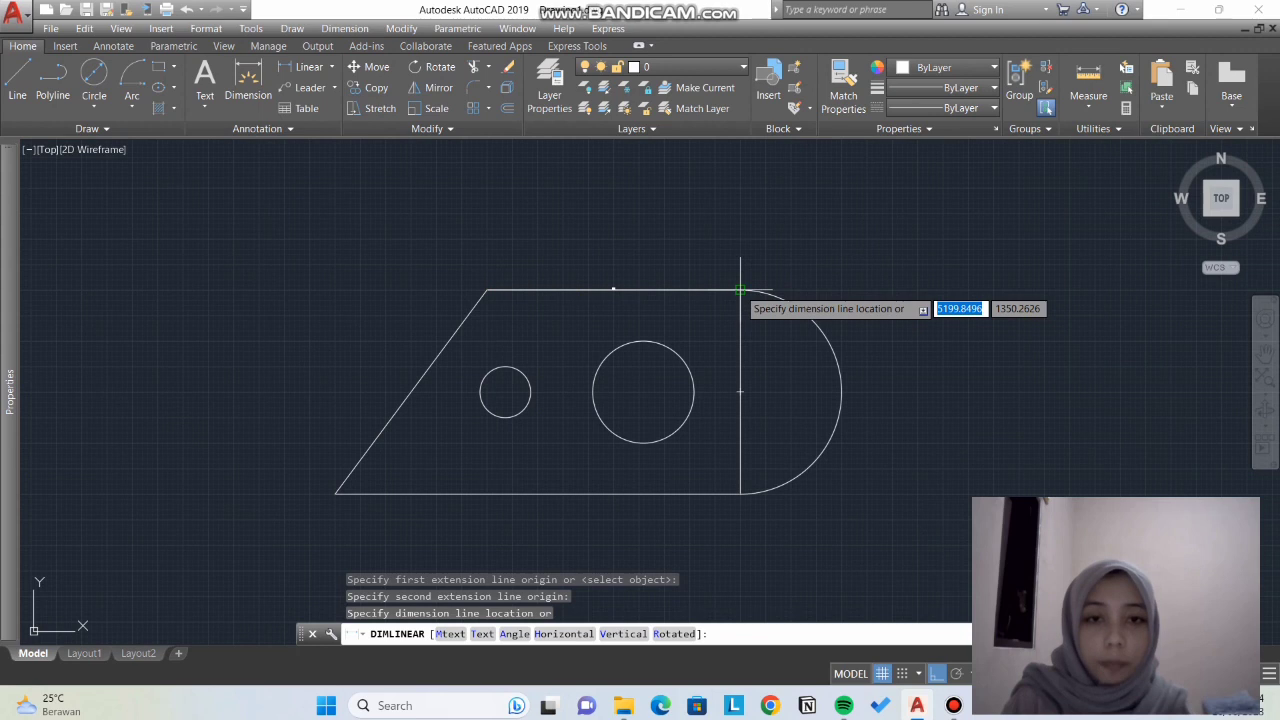
left_click(742, 266)
Step: Open the ISO-25 dimension style for modification and set its text height to 10
scroll(596, 248, "up", 5)
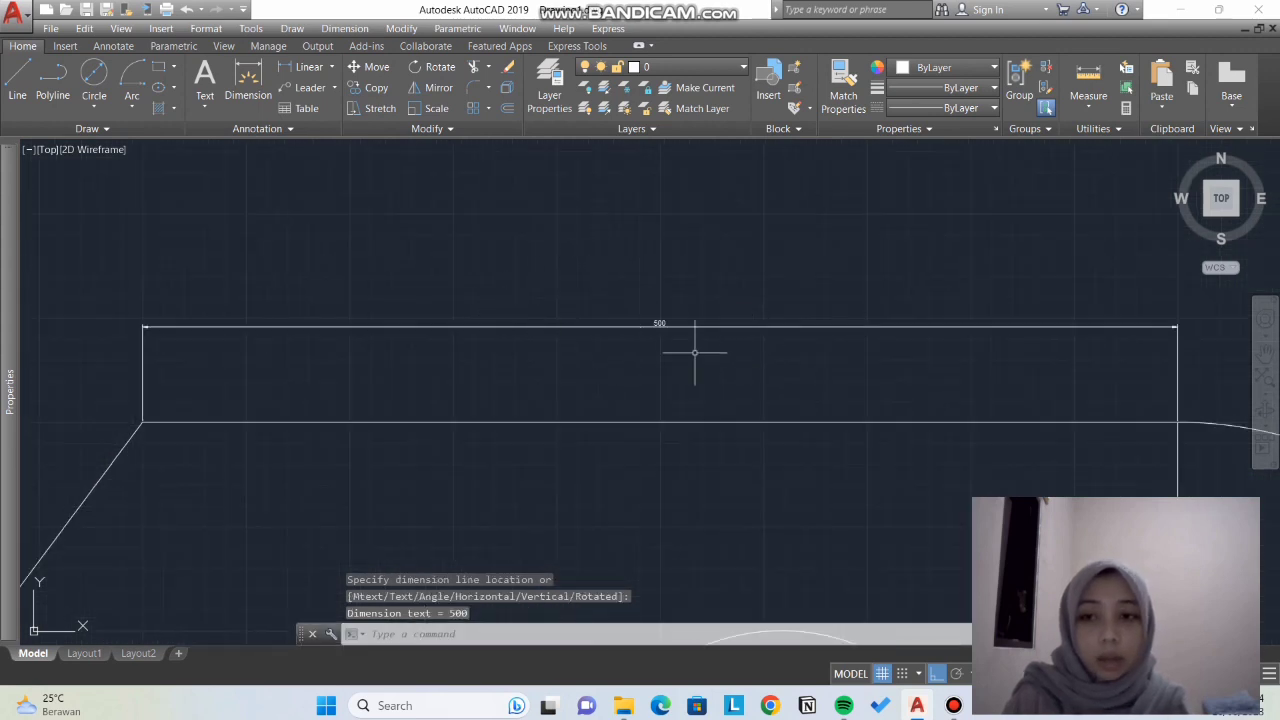
scroll(649, 329, "up", 2)
scroll(715, 330, "down", 3)
scroll(789, 309, "up", 3)
scroll(791, 314, "down", 1)
middle_click_drag(809, 307, 720, 297)
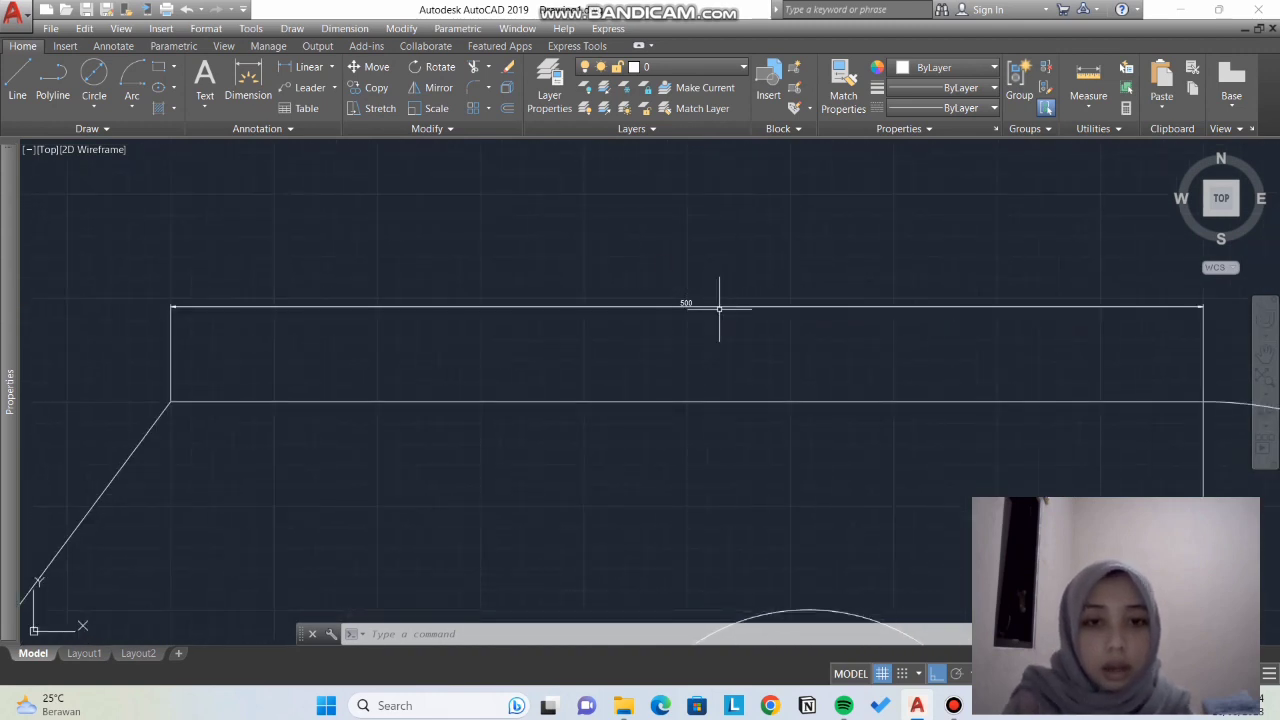
scroll(676, 266, "down", 2)
type("dim")
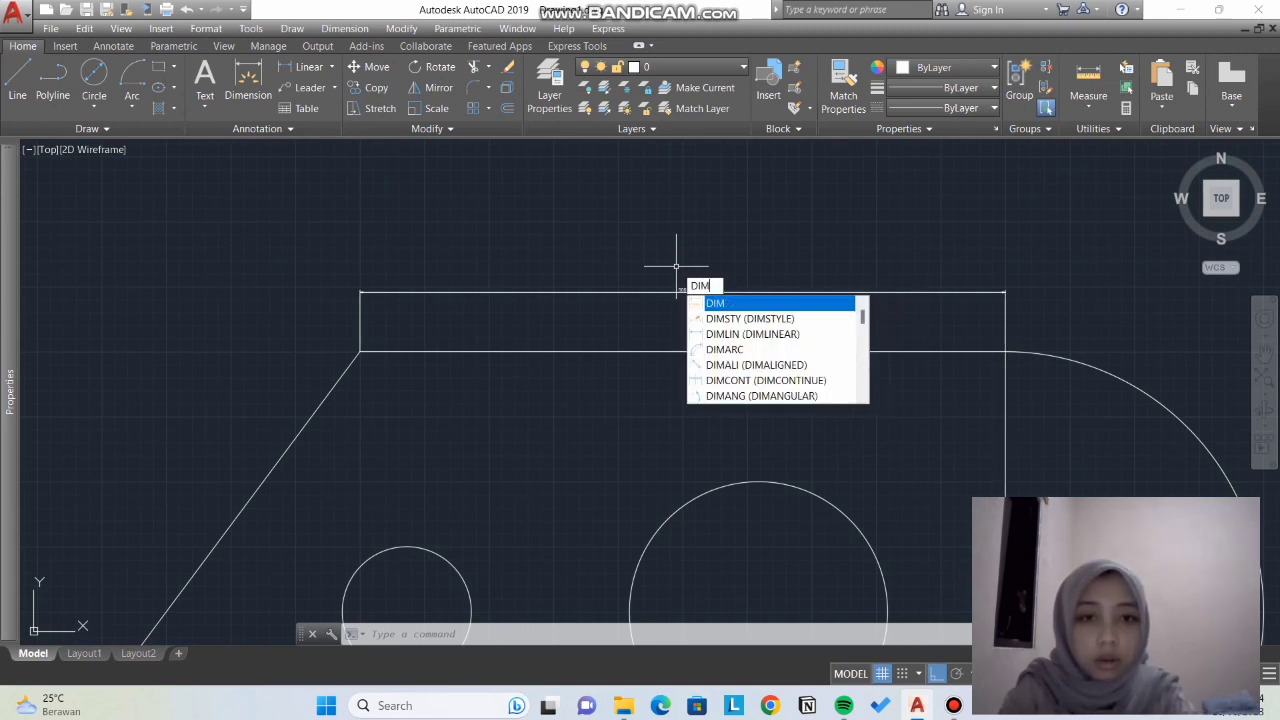
type("sty")
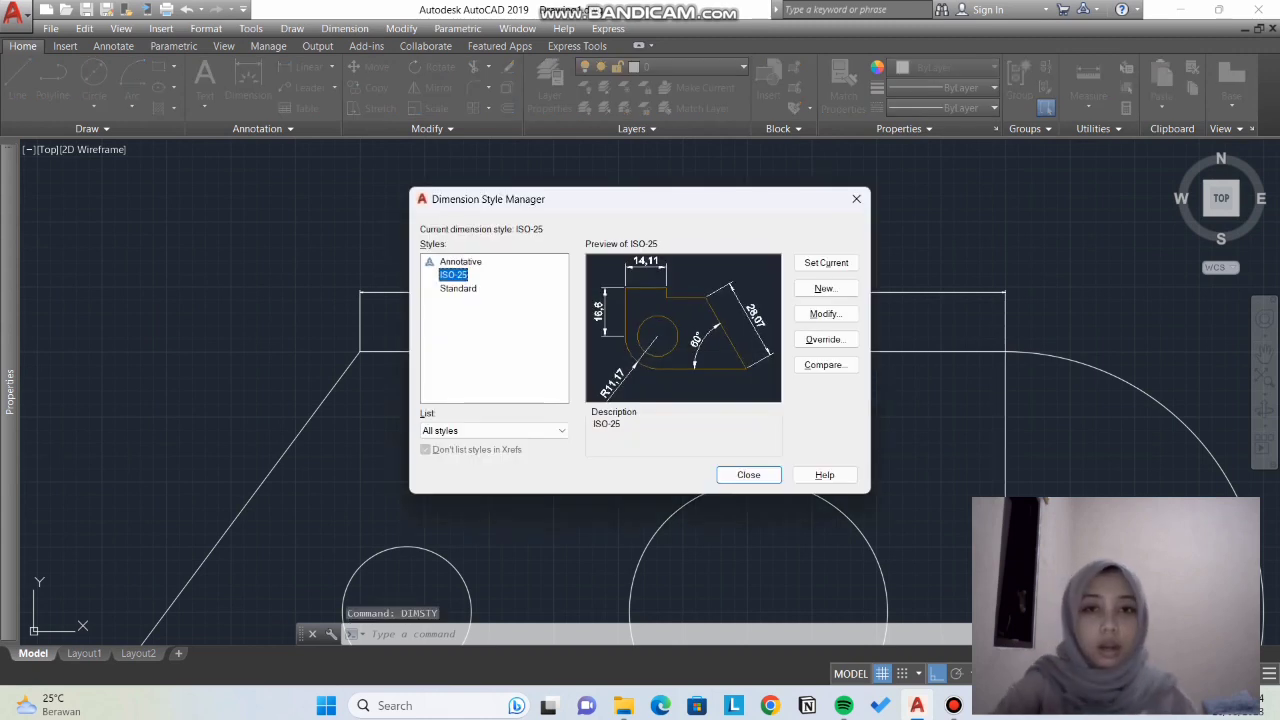
left_click(826, 314)
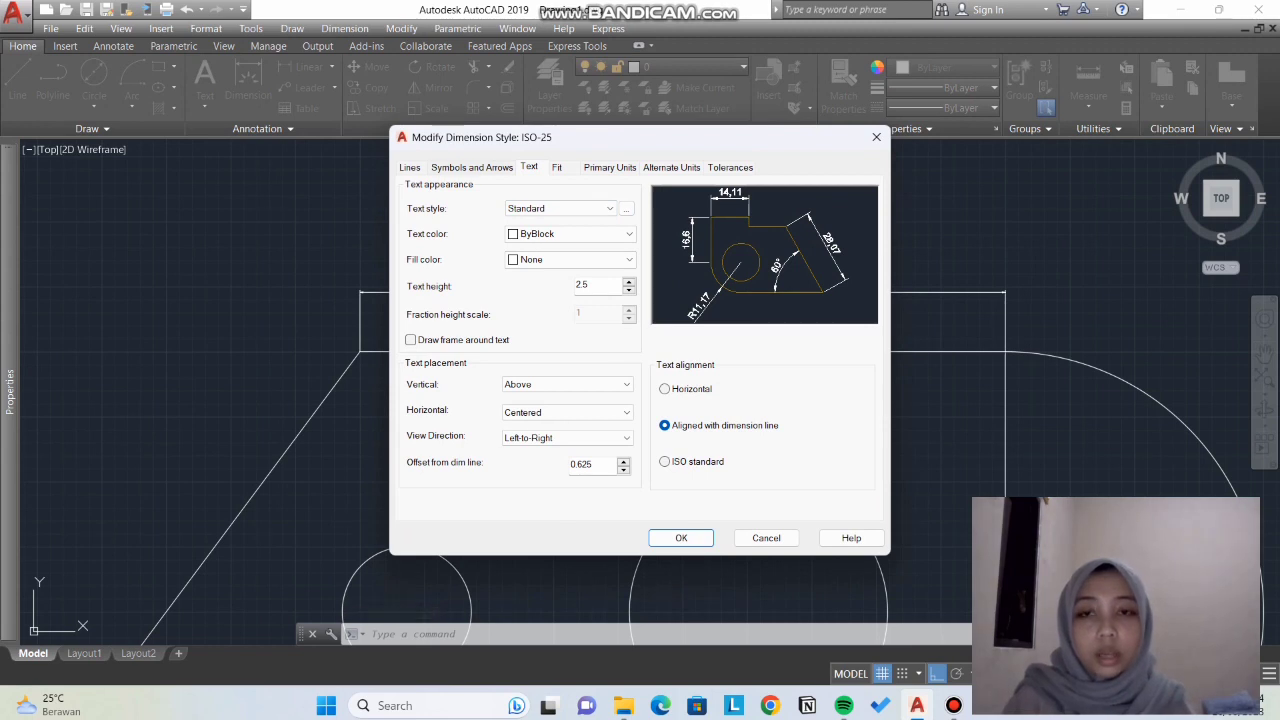
left_click(472, 167)
left_click(529, 167)
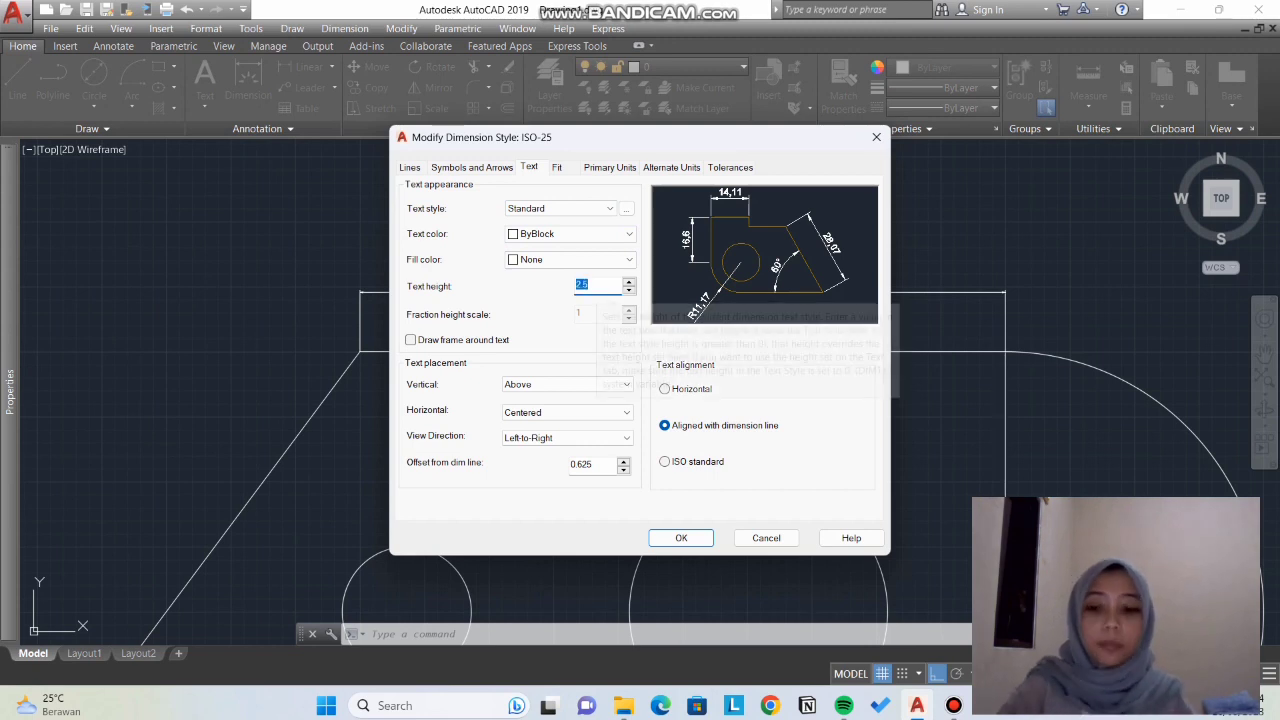
type("10")
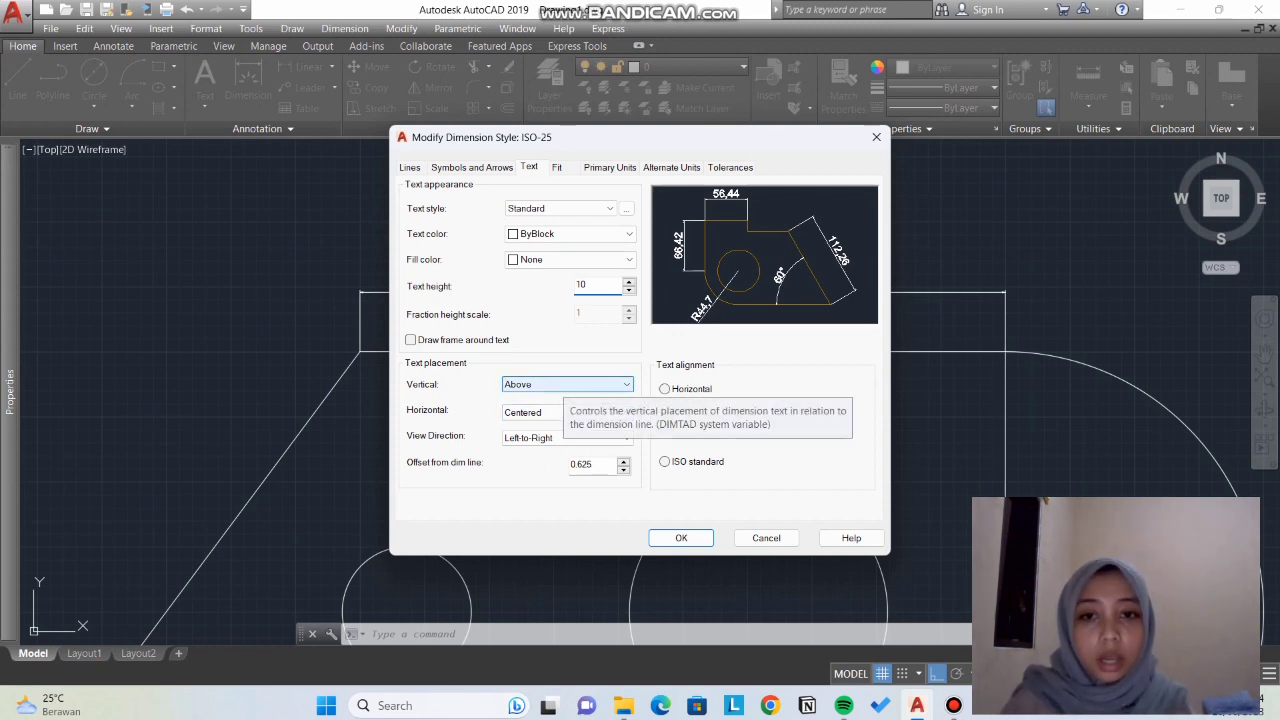
Step: Set the ISO-25 style's vertical text placement to Centered, then save the style and close the Dimension Style Manager
left_click(565, 385)
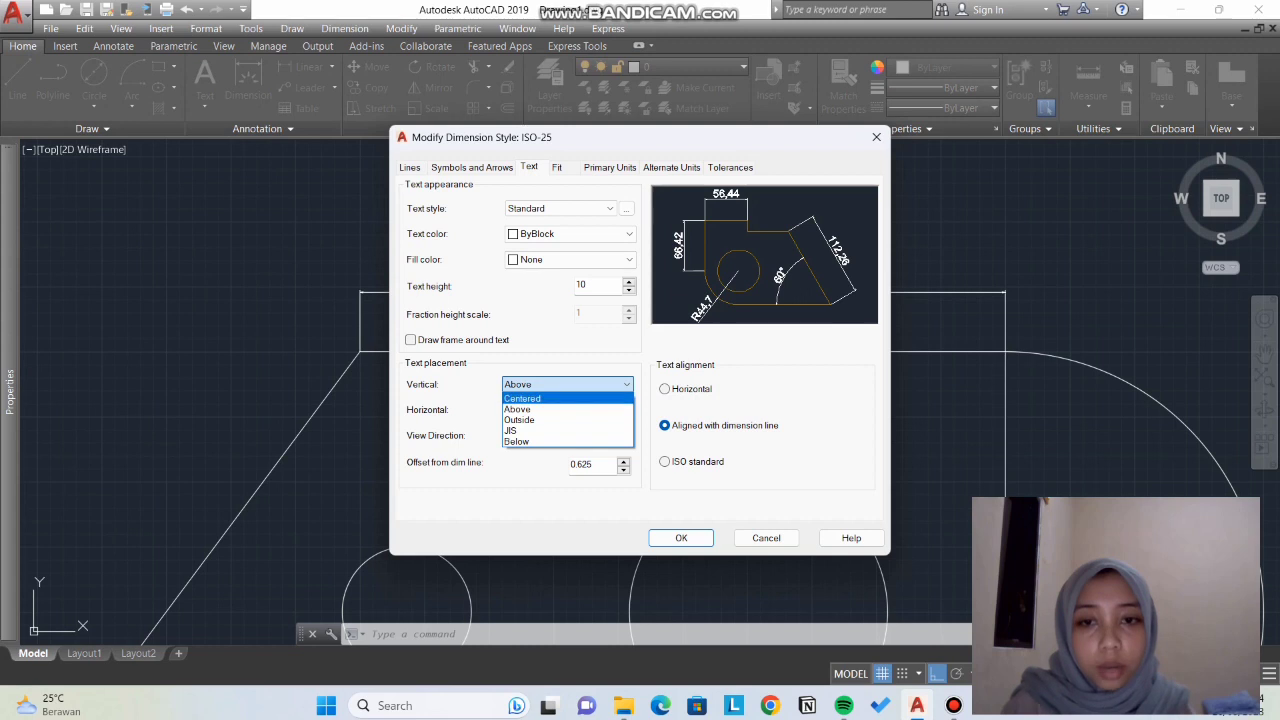
left_click(560, 409)
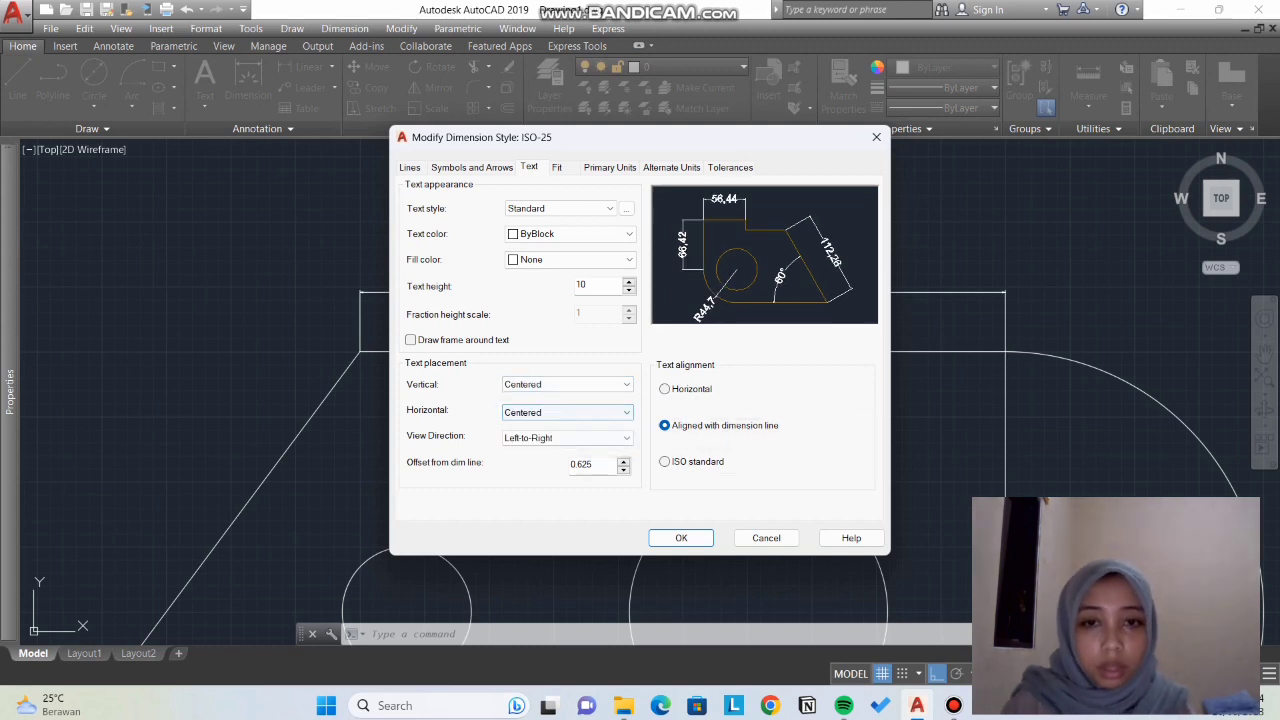
left_click(681, 538)
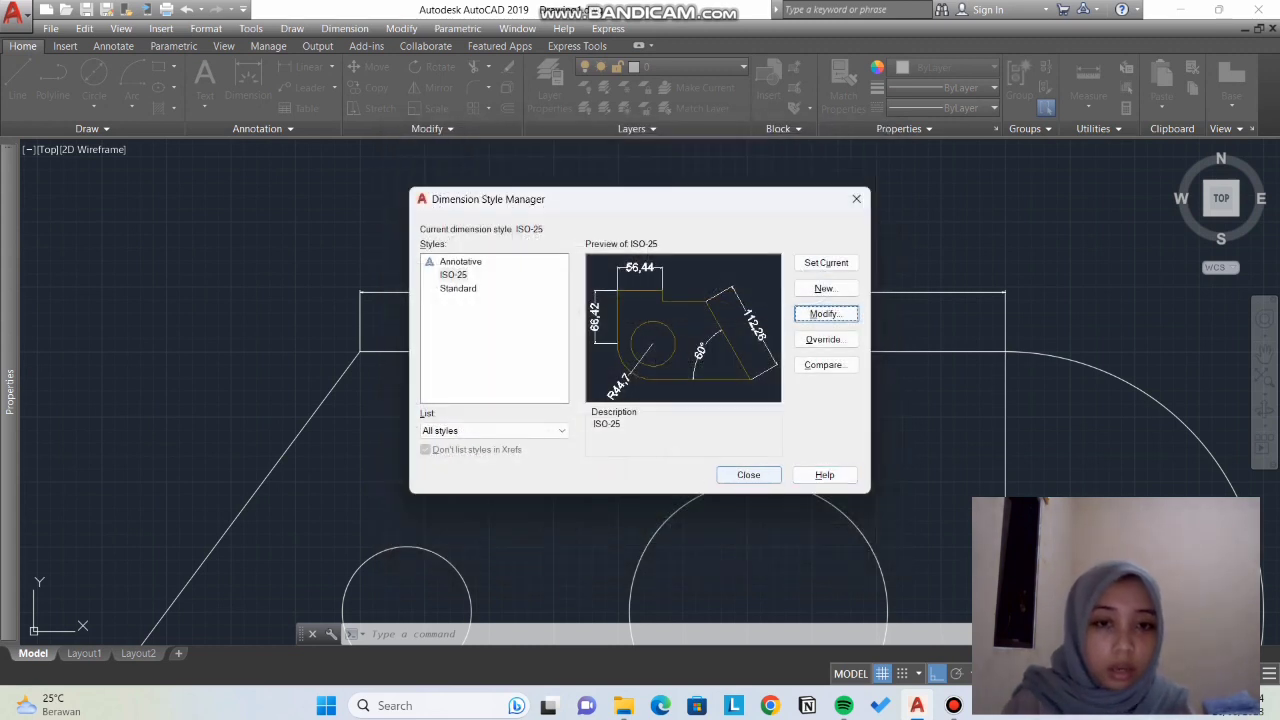
left_click(748, 474)
Step: Add a linear dimension below the shape's lower horizontal edge, from the slanted edge's lower corner to the vertical line
scroll(757, 357, "down", 4)
scroll(760, 347, "up", 2)
scroll(760, 347, "up", 2)
middle_click_drag(633, 188, 634, 223)
scroll(634, 223, "down", 2)
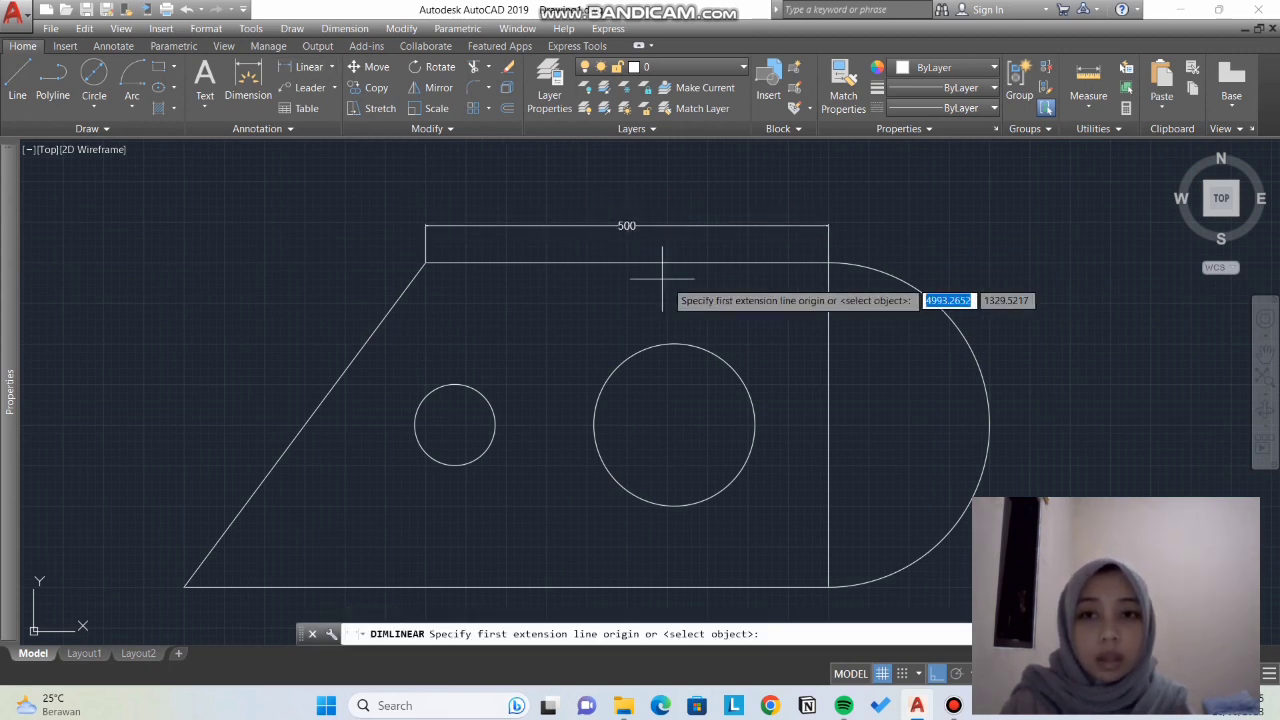
middle_click_drag(531, 457, 527, 380)
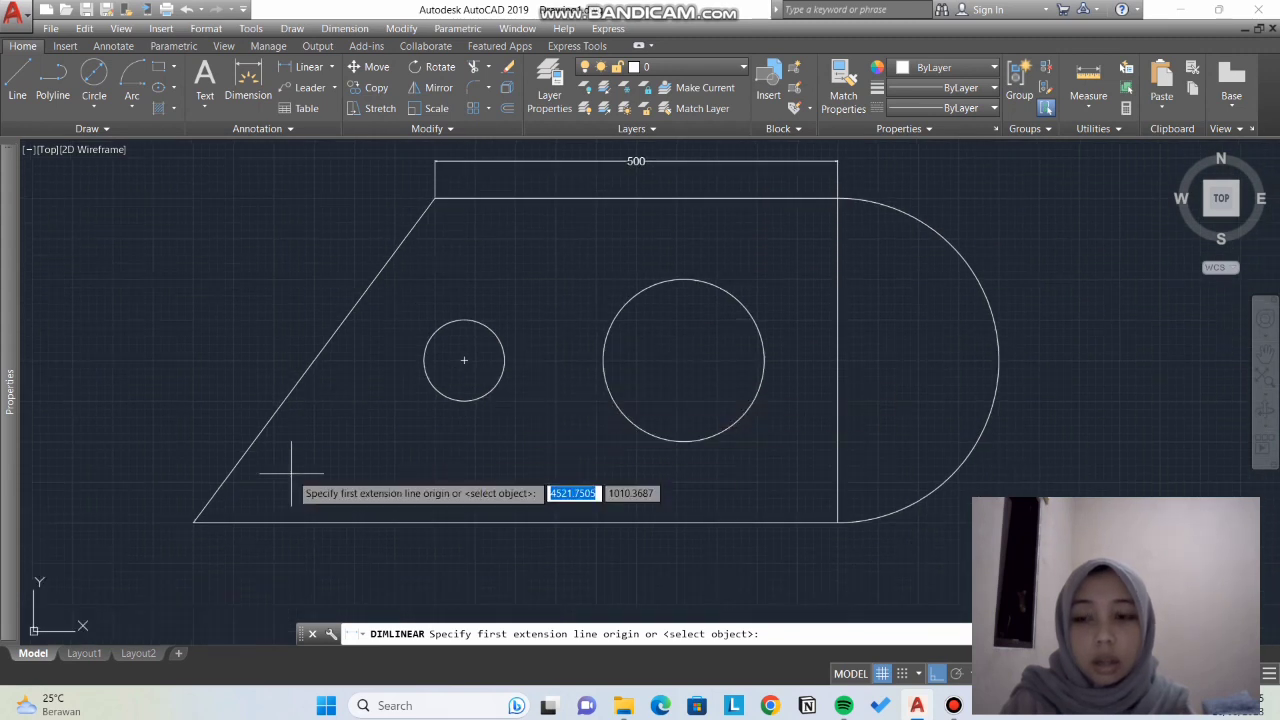
left_click(193, 521)
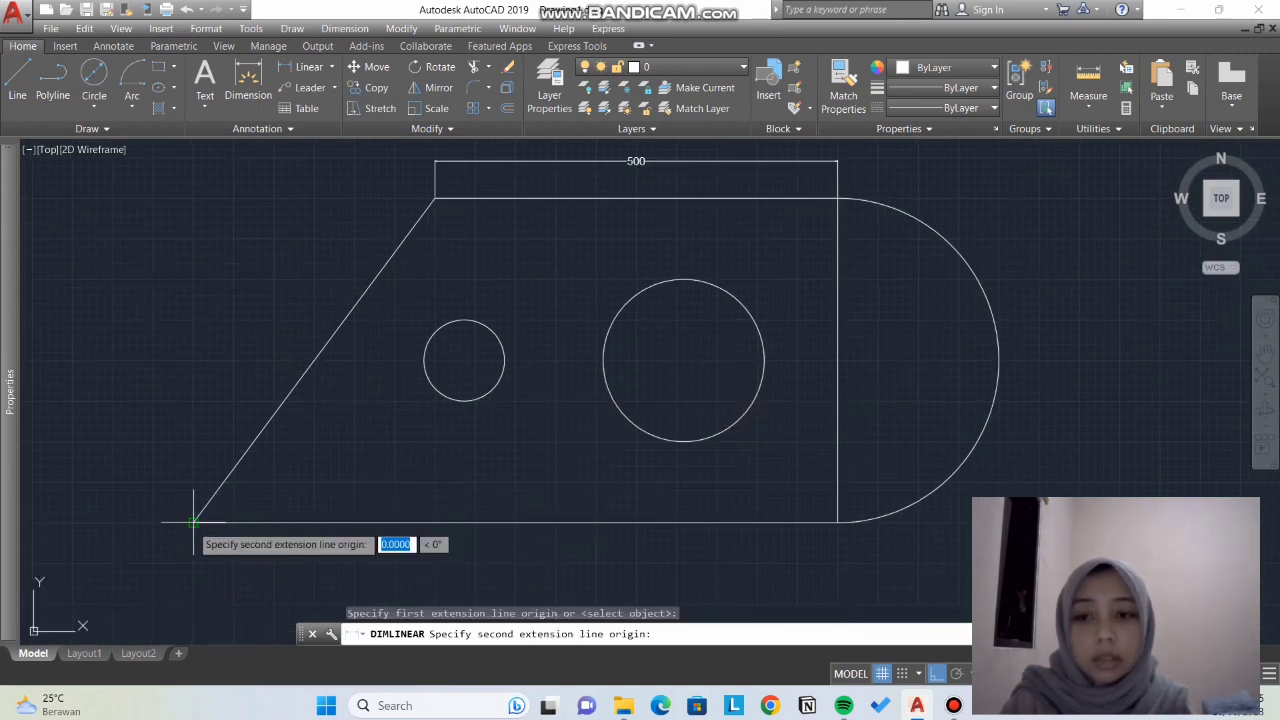
left_click(838, 521)
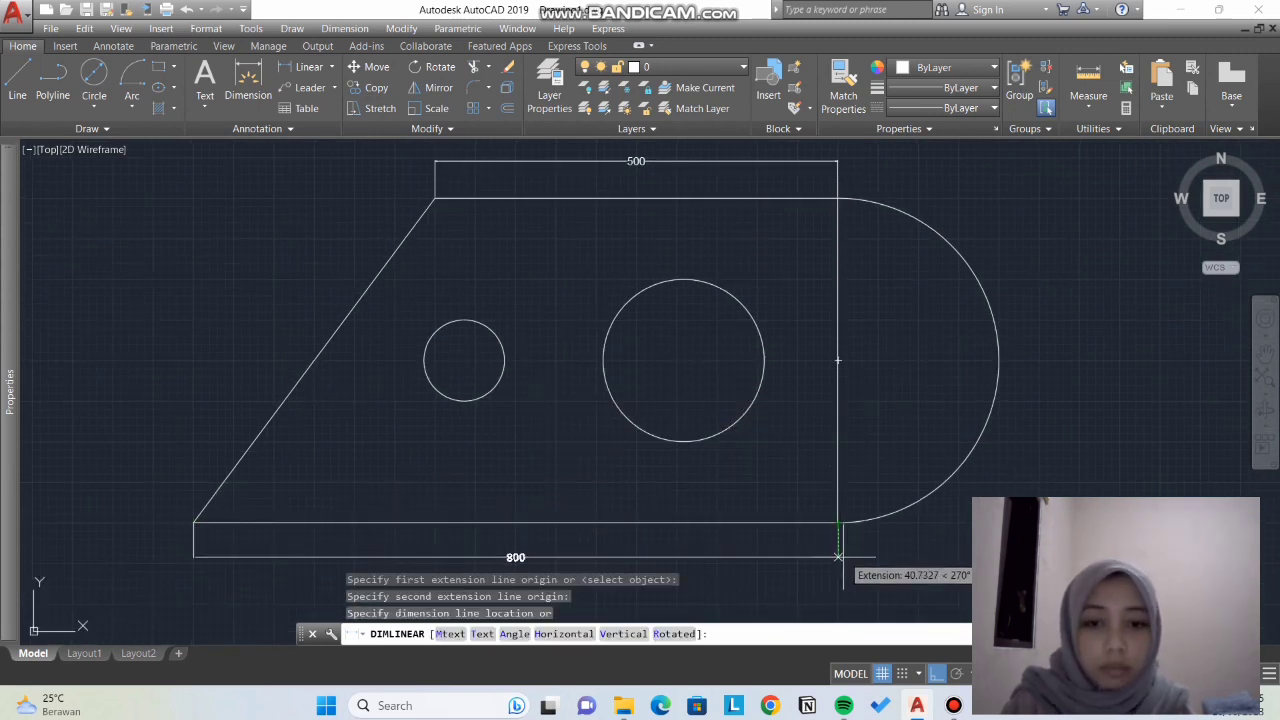
left_click(836, 557)
Step: Add a linear dimension for the height of the vertical line, placing it outside the semicircular end
left_click(331, 66)
left_click(306, 88)
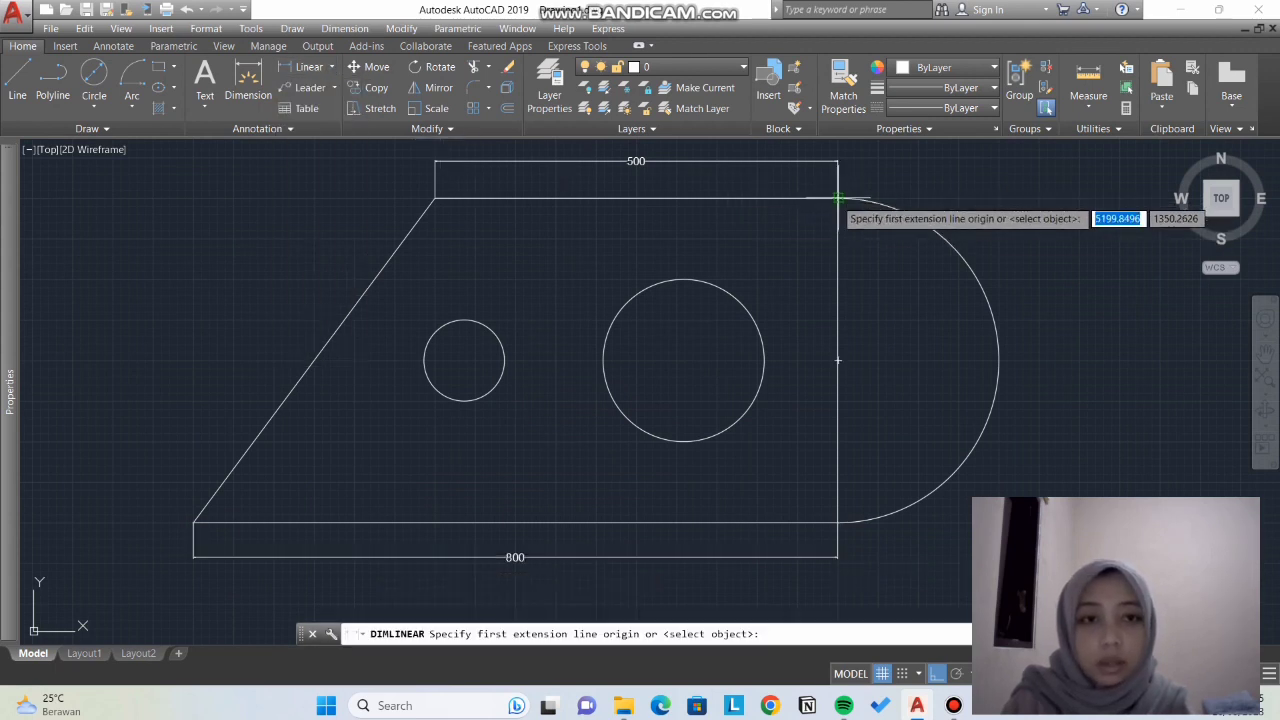
left_click(838, 198)
left_click(838, 521)
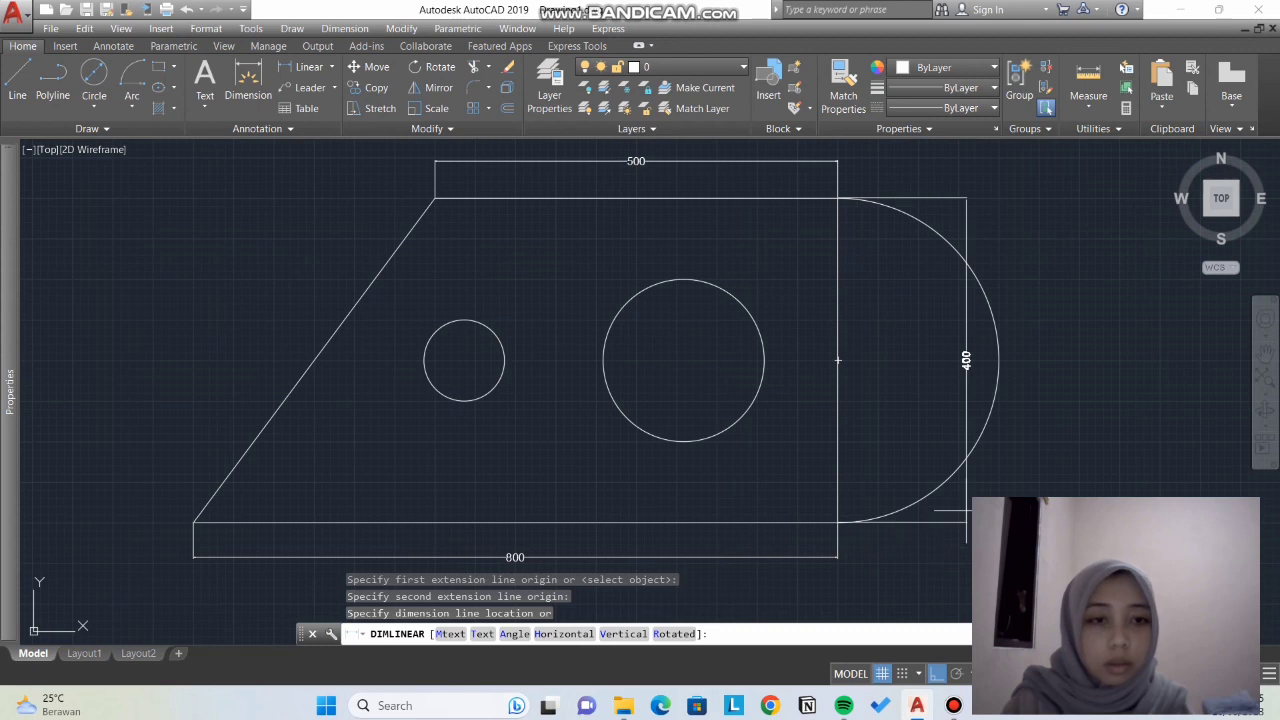
left_click(1068, 493)
Step: Add an aligned dimension to the slanted edge, placing it outside the shape and parallel to the edge
left_click(306, 66)
left_click(331, 66)
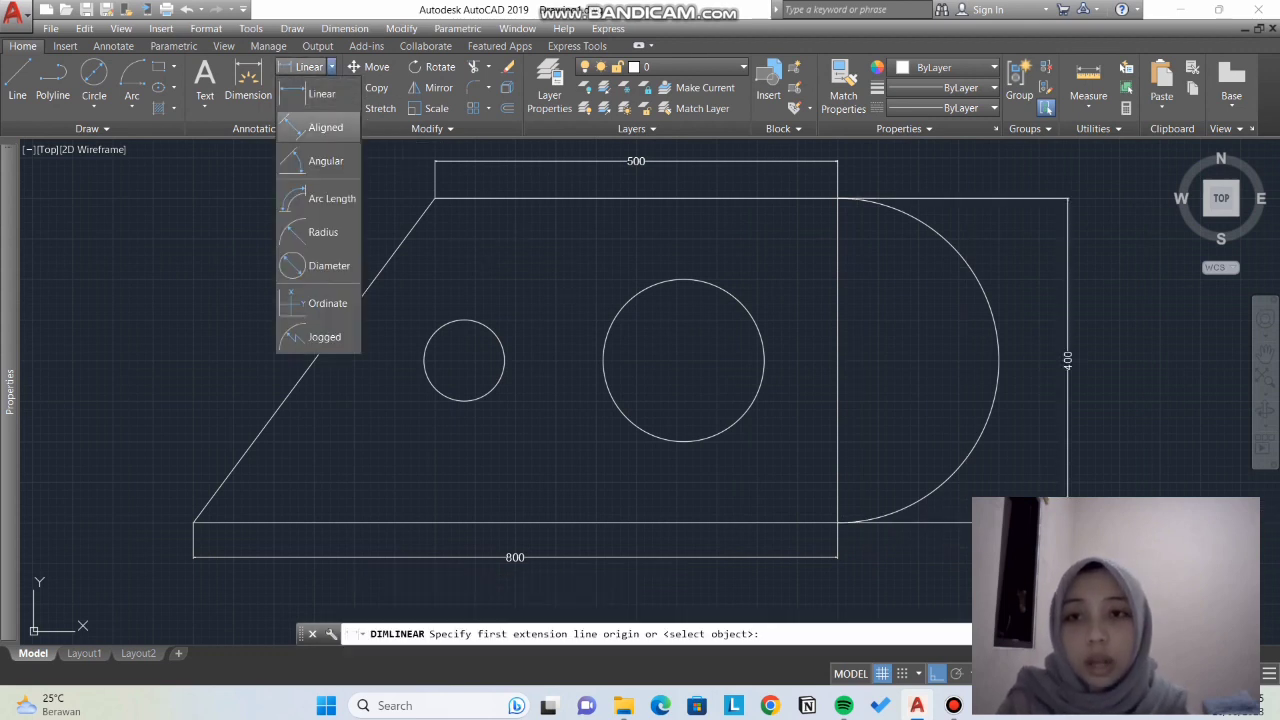
left_click(322, 127)
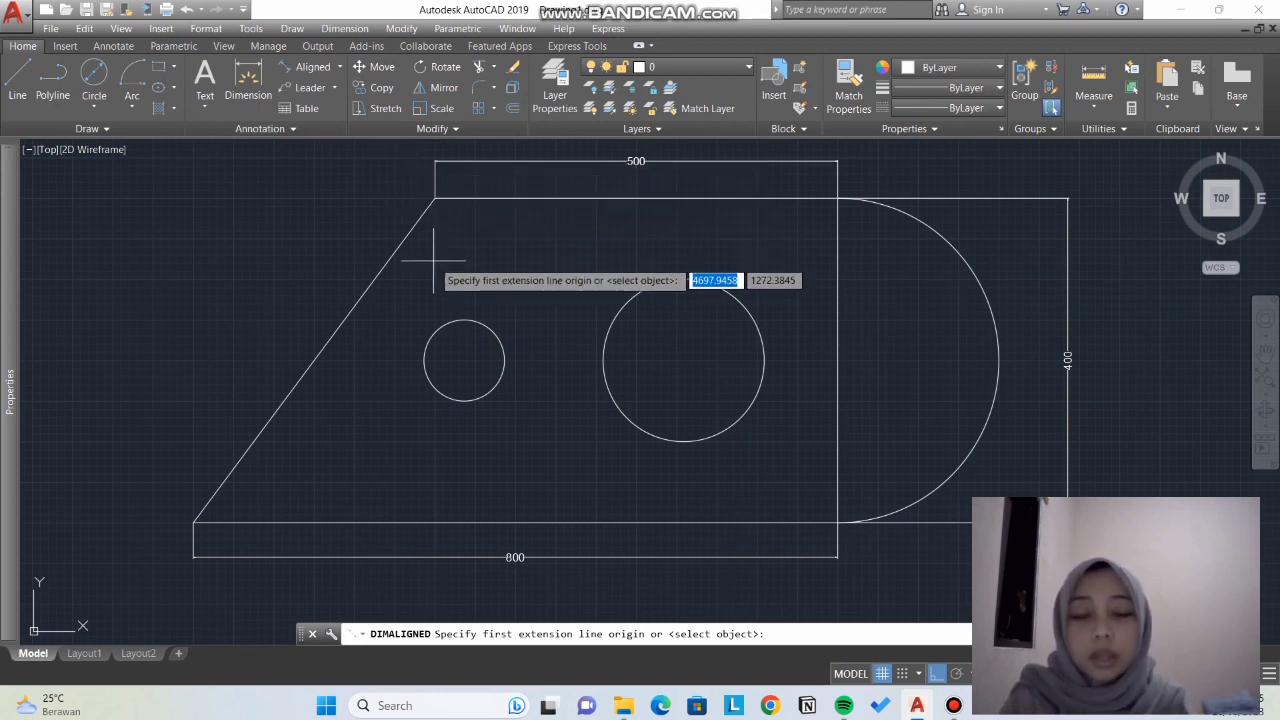
left_click(435, 198)
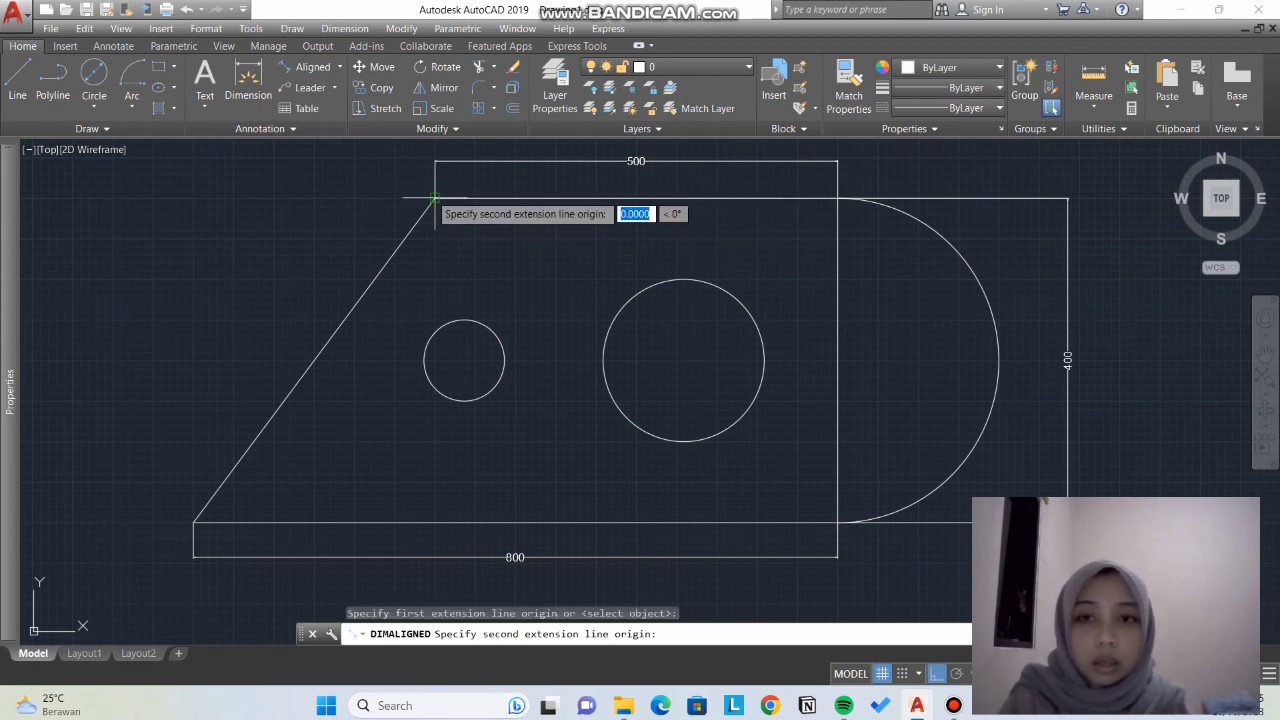
left_click(193, 521)
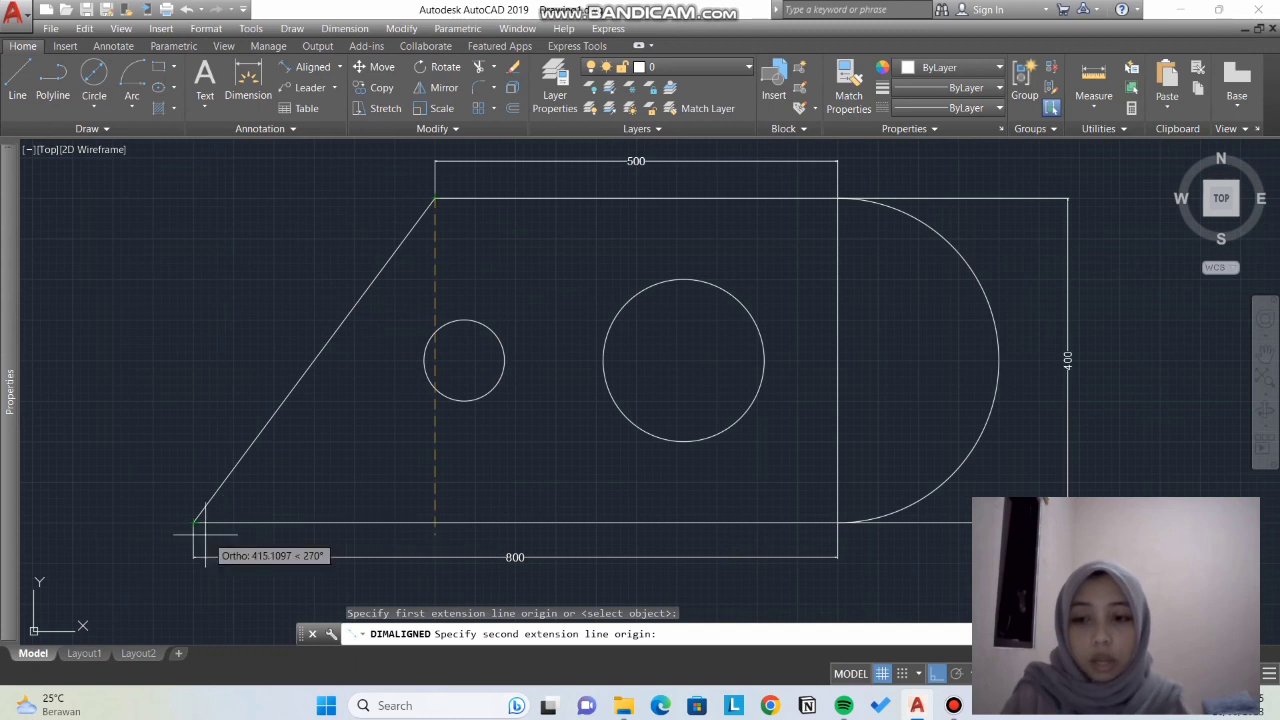
left_click(163, 500)
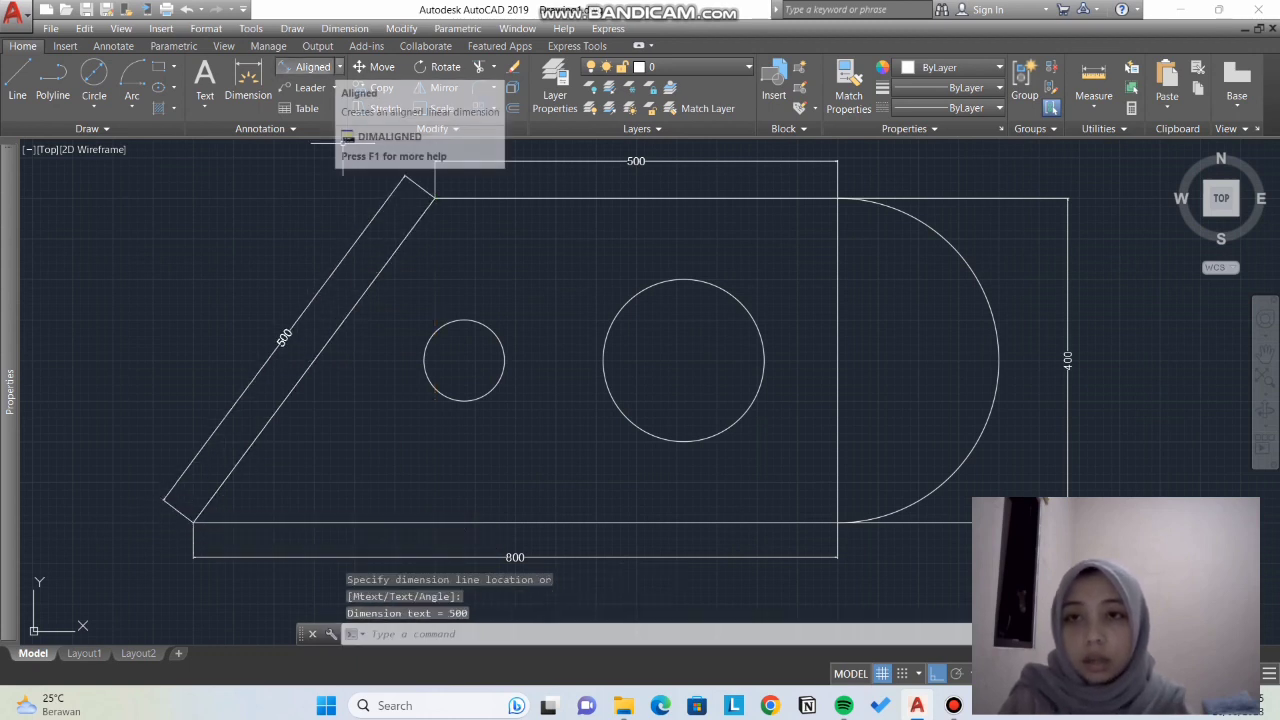
Step: Add an angular dimension between the slanted edge and the lower horizontal edge, placed inside the shape
left_click(339, 66)
left_click(318, 160)
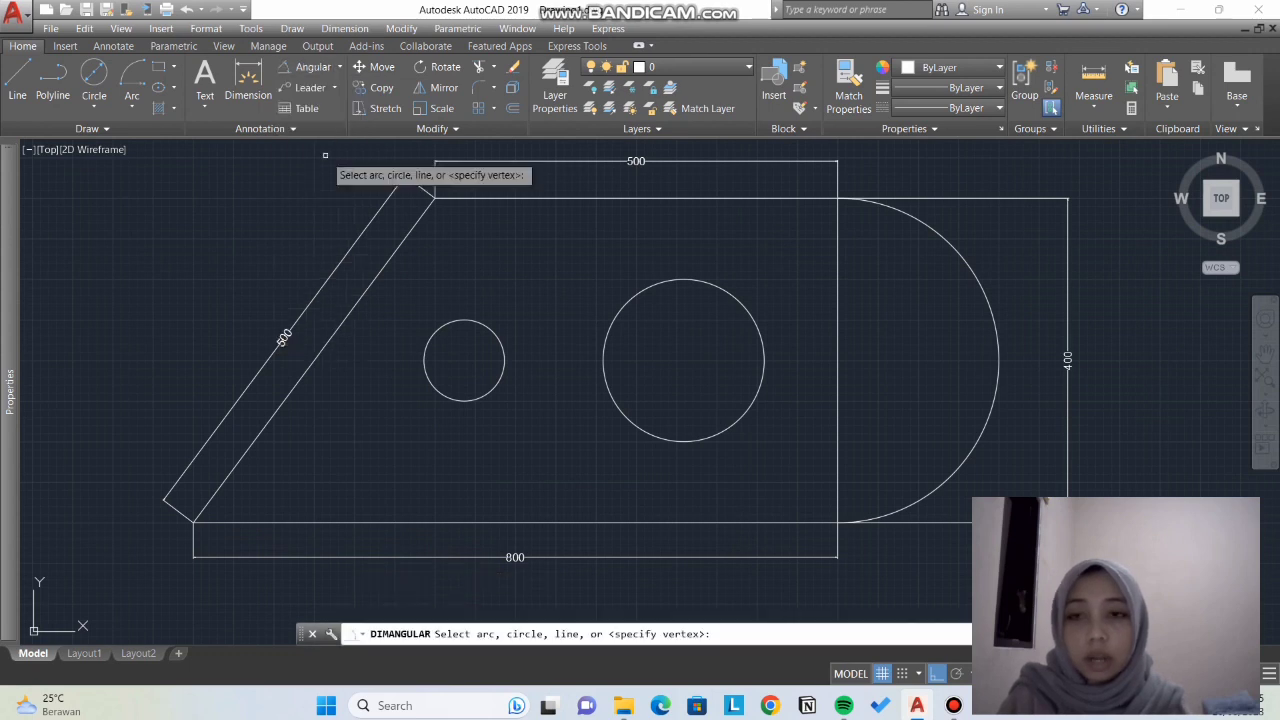
left_click(260, 434)
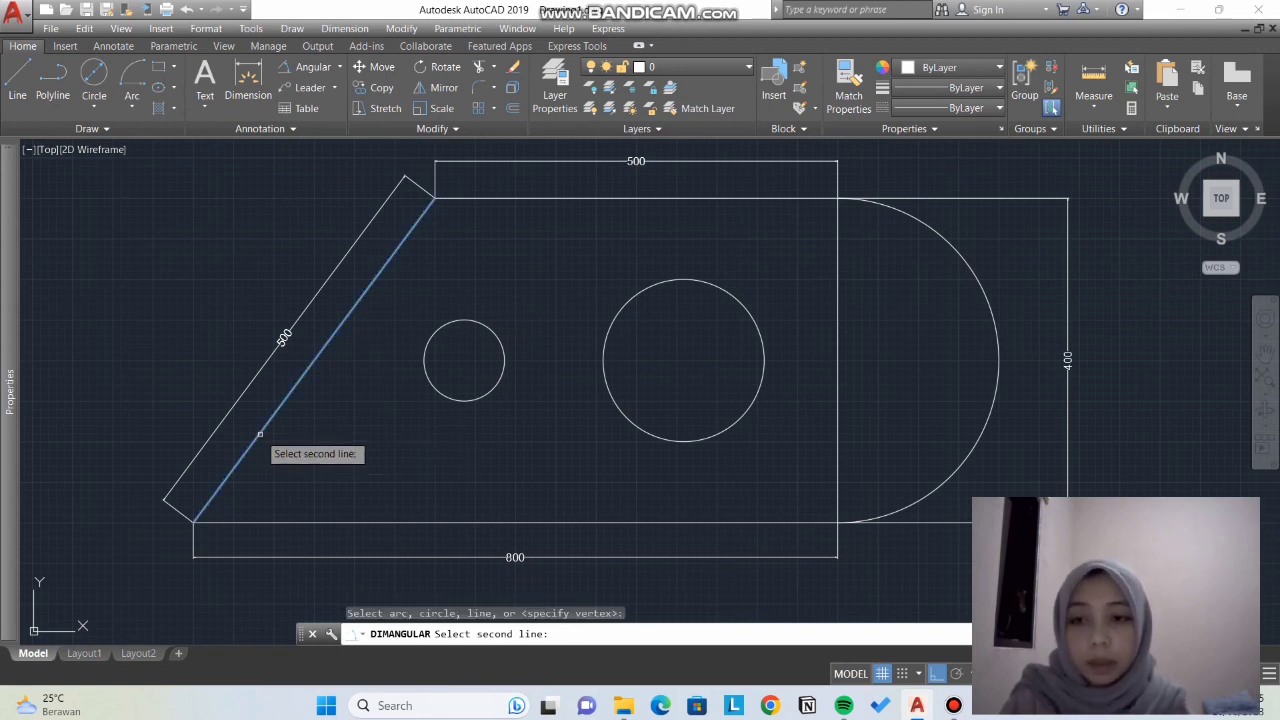
left_click(316, 521)
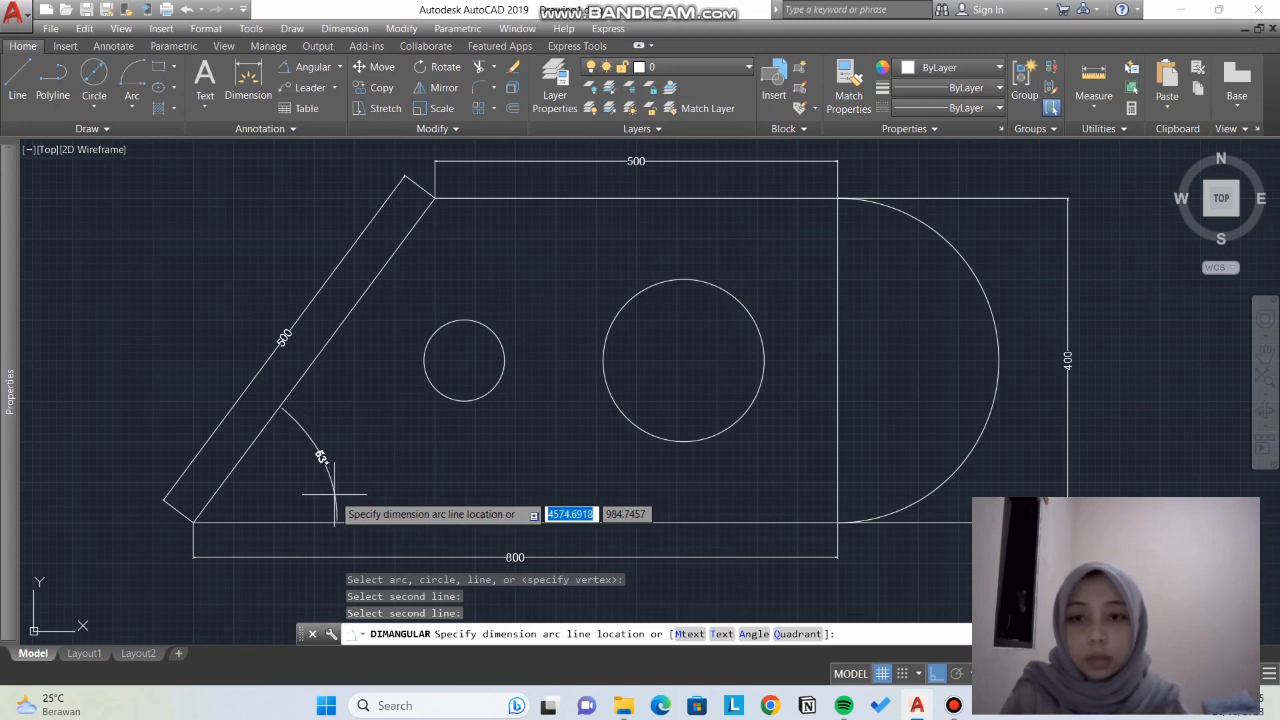
left_click(320, 457)
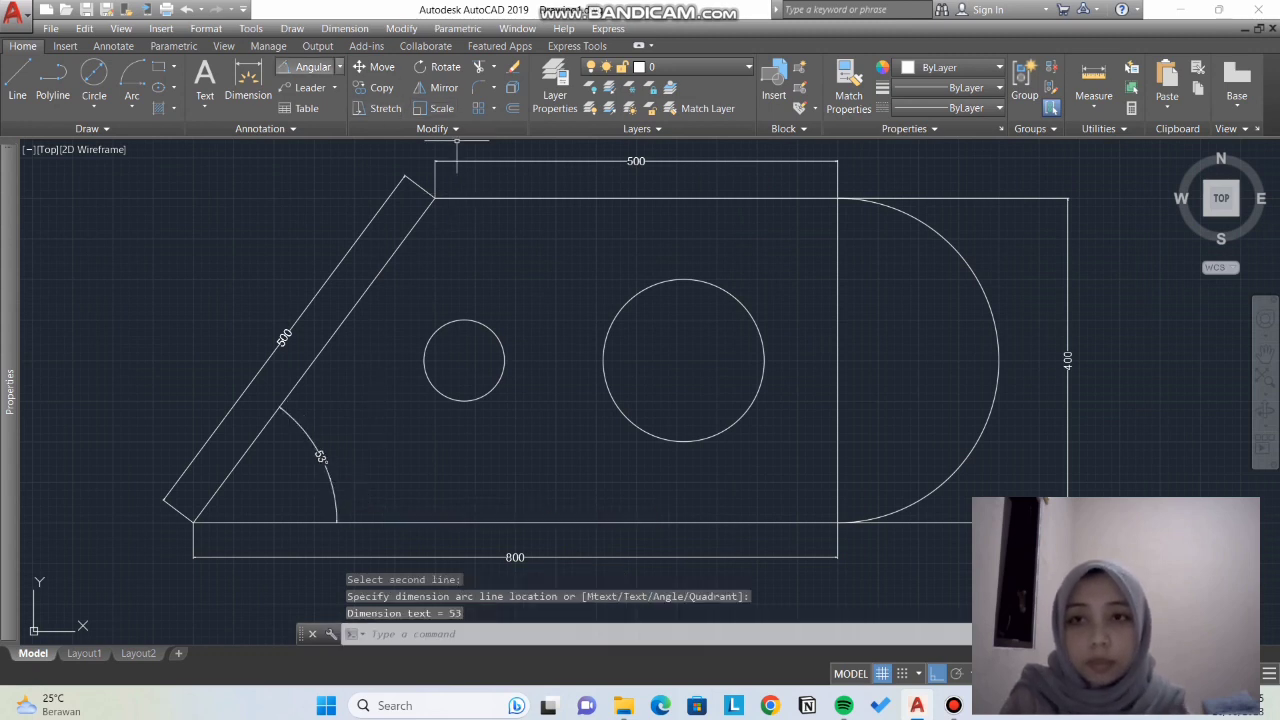
Step: Add an arc length dimension to the semicircular end, placing it beyond the vertical height dimension
left_click(339, 66)
left_click(328, 198)
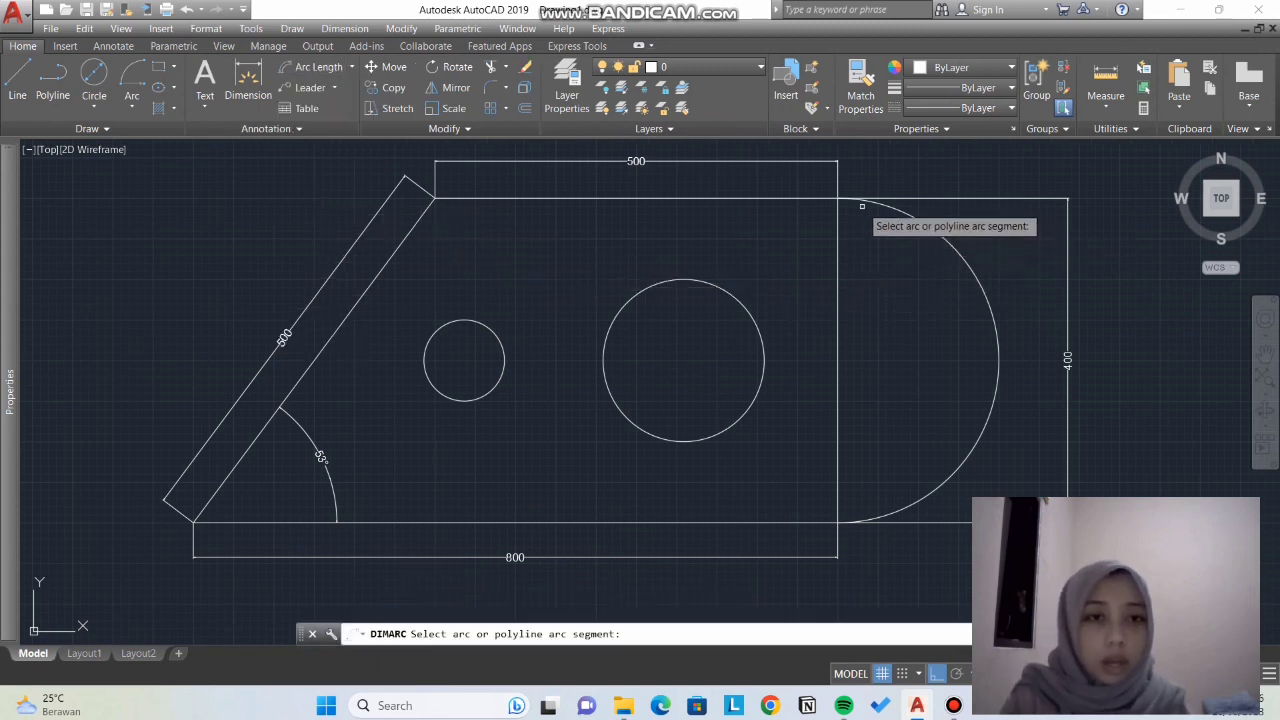
left_click(956, 250)
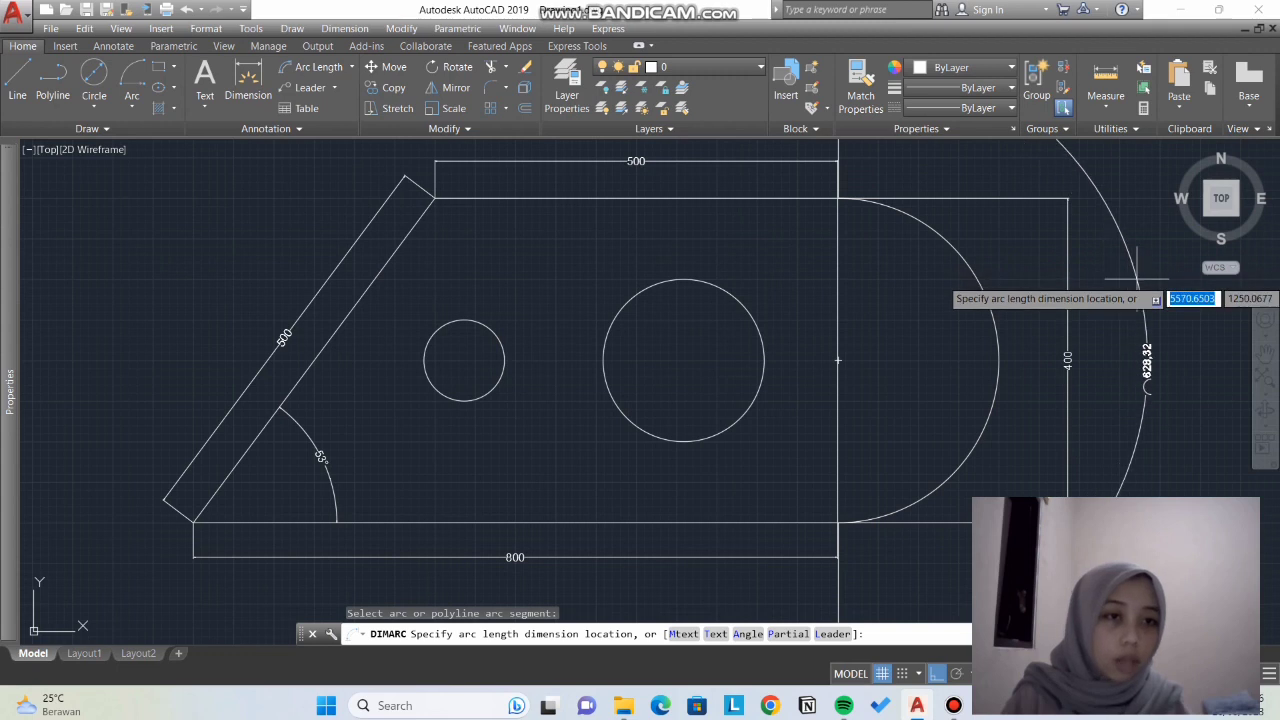
scroll(1140, 285, "up", 1)
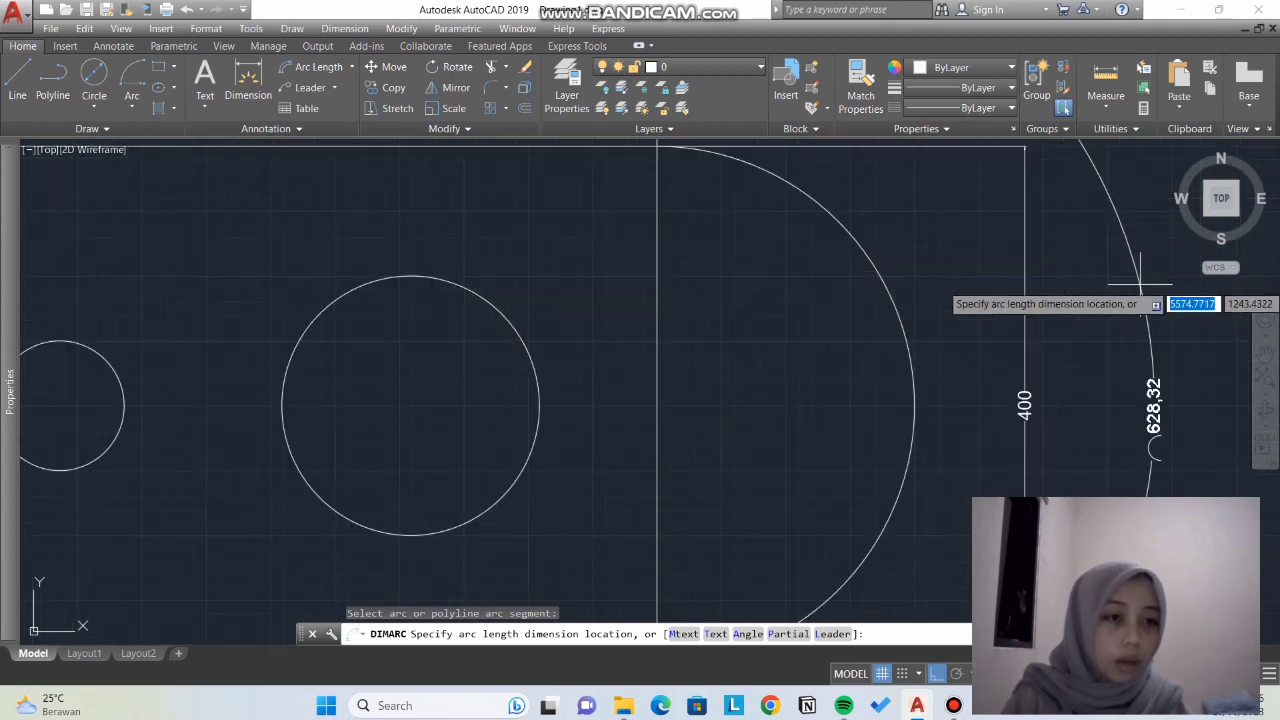
scroll(1140, 285, "down", 2)
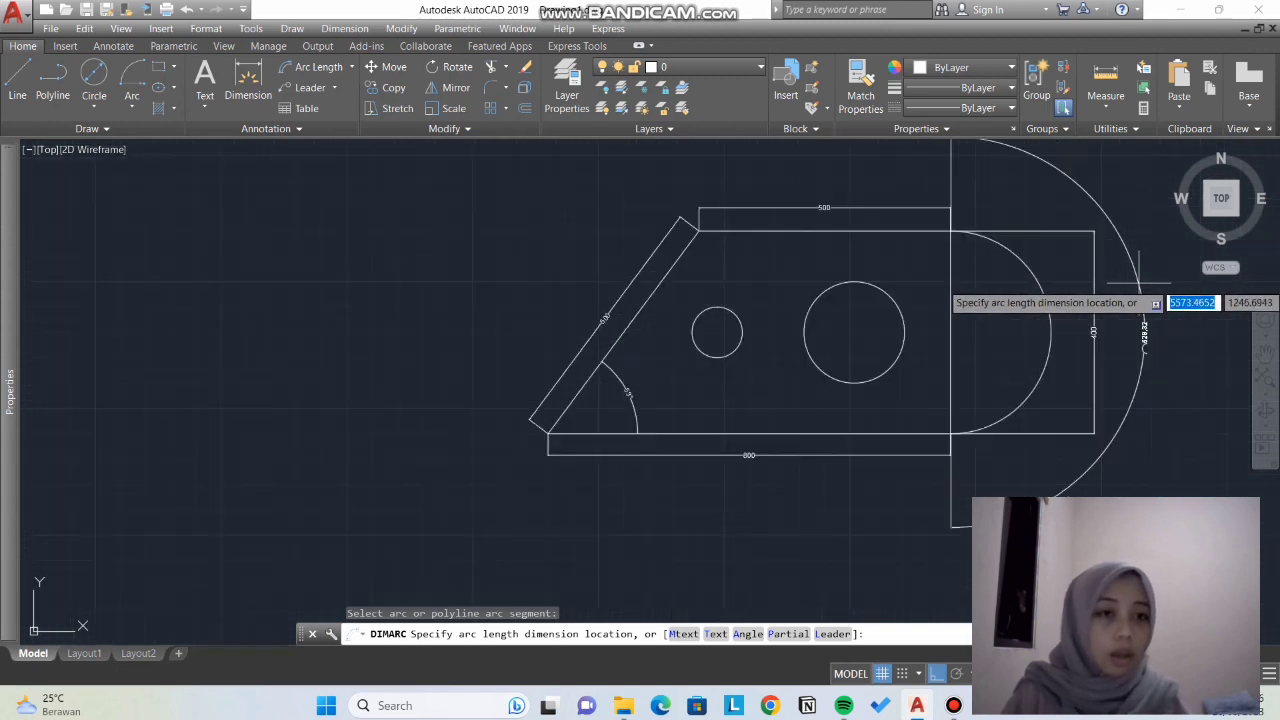
left_click(1137, 285)
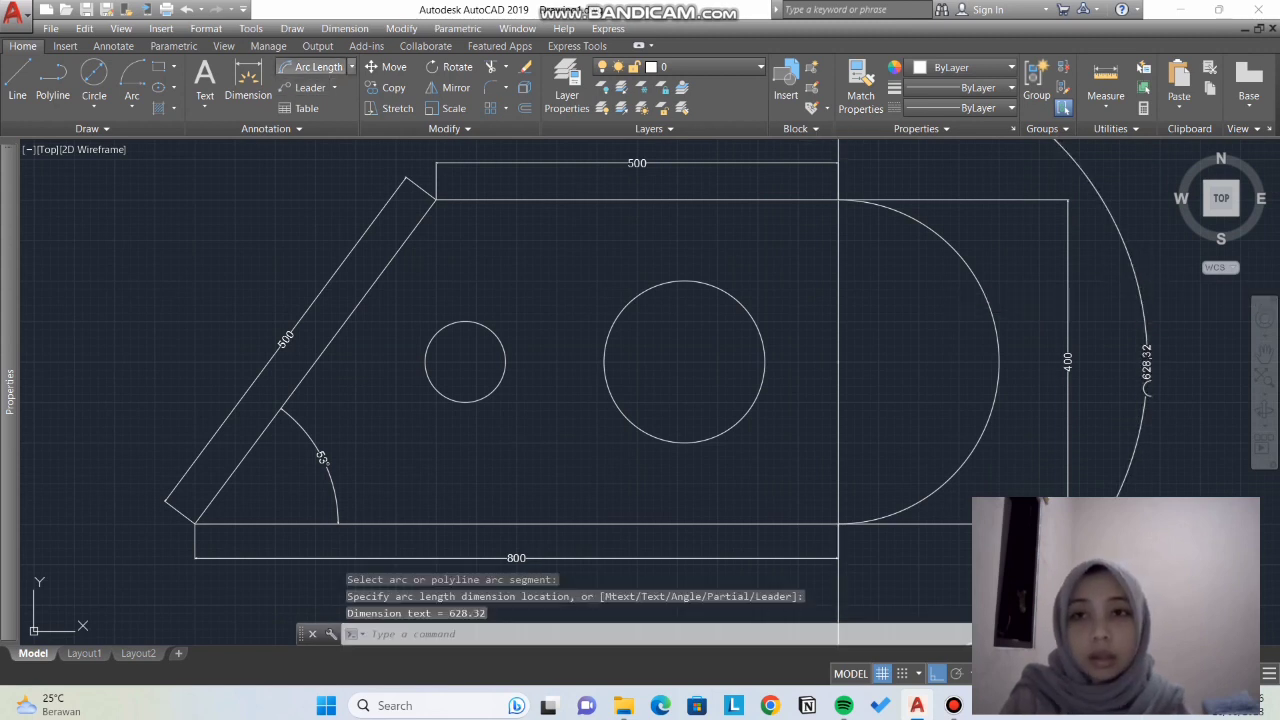
Step: Add a radius dimension to the small circle, placing its text outside the circle toward the upper right
left_click(351, 66)
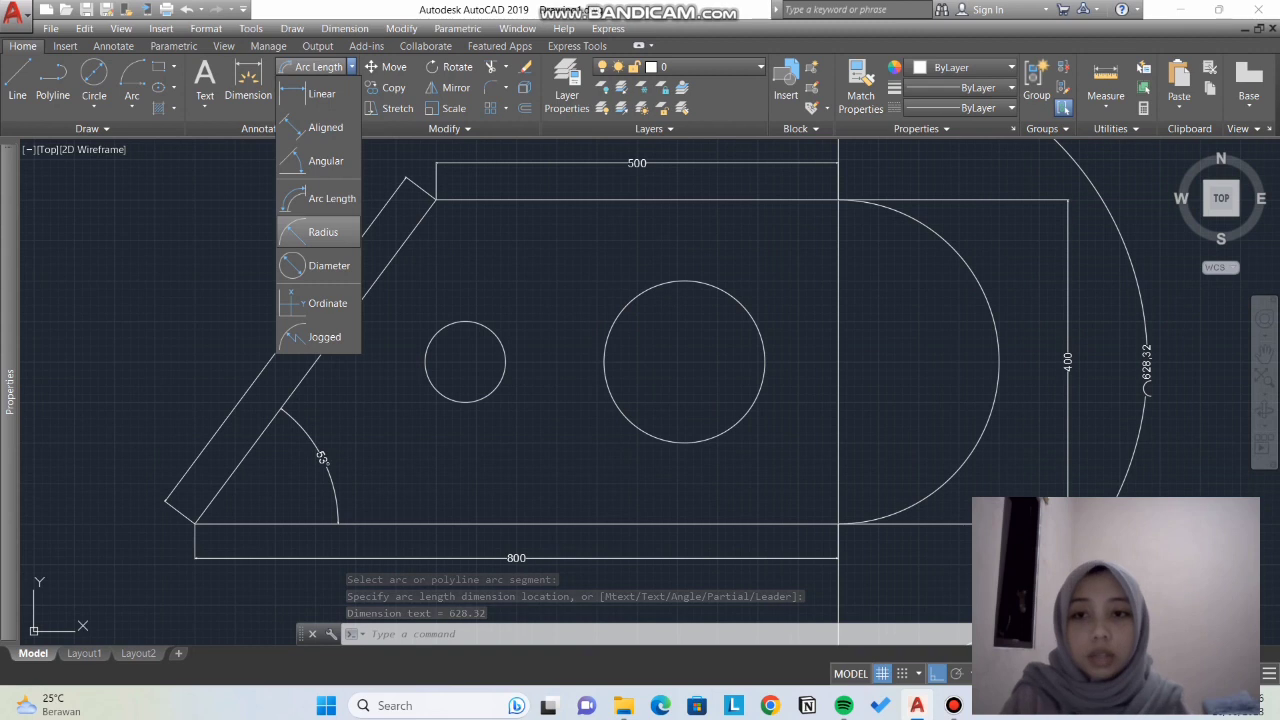
left_click(320, 232)
scroll(457, 321, "up", 2)
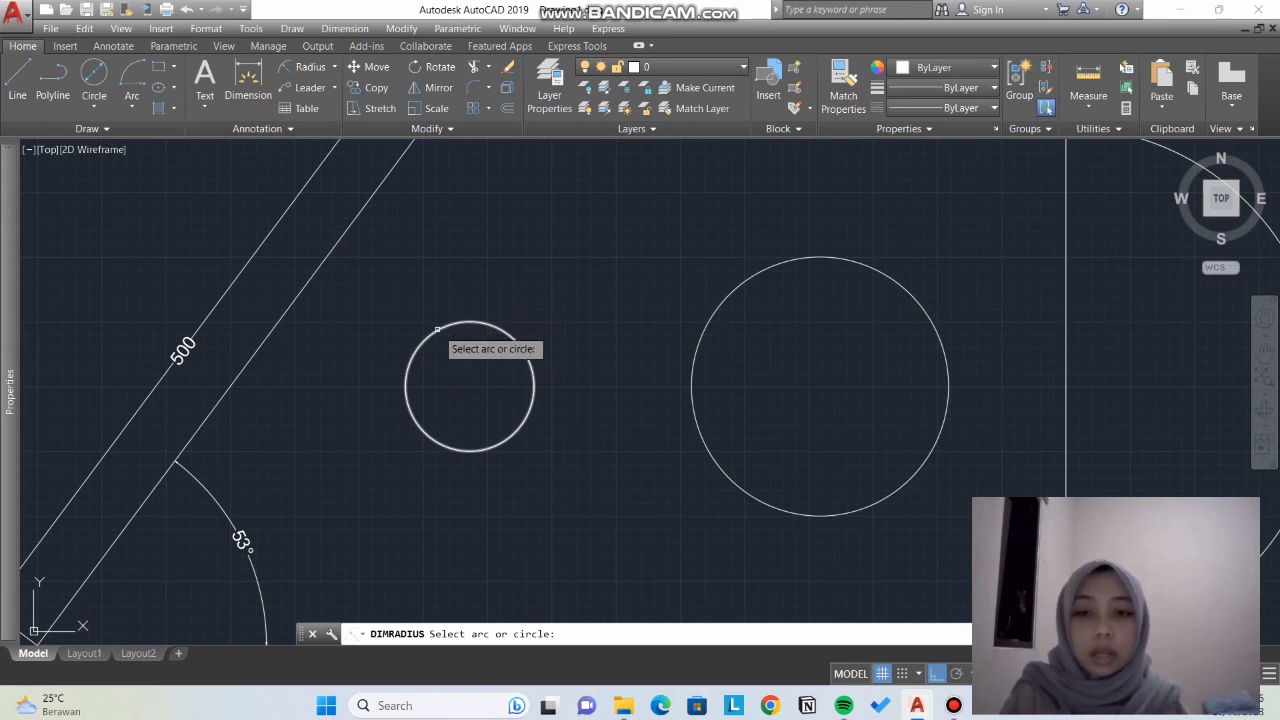
left_click(437, 329)
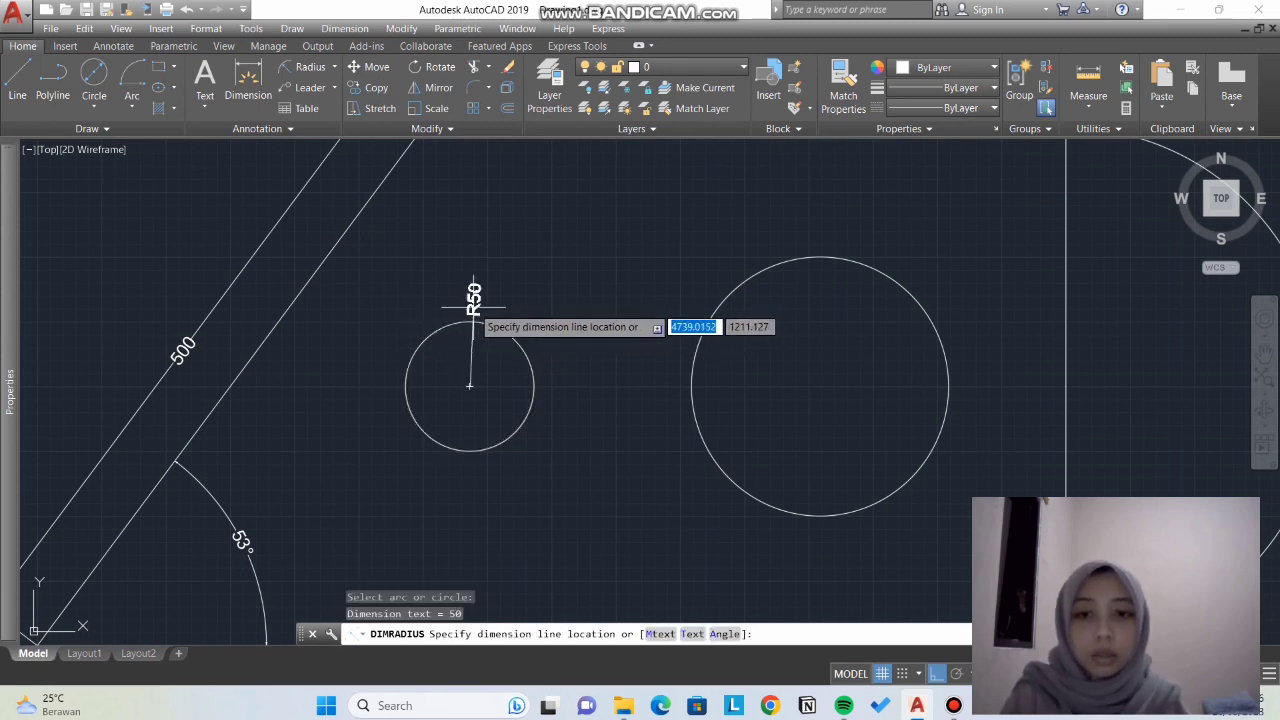
left_click(581, 310)
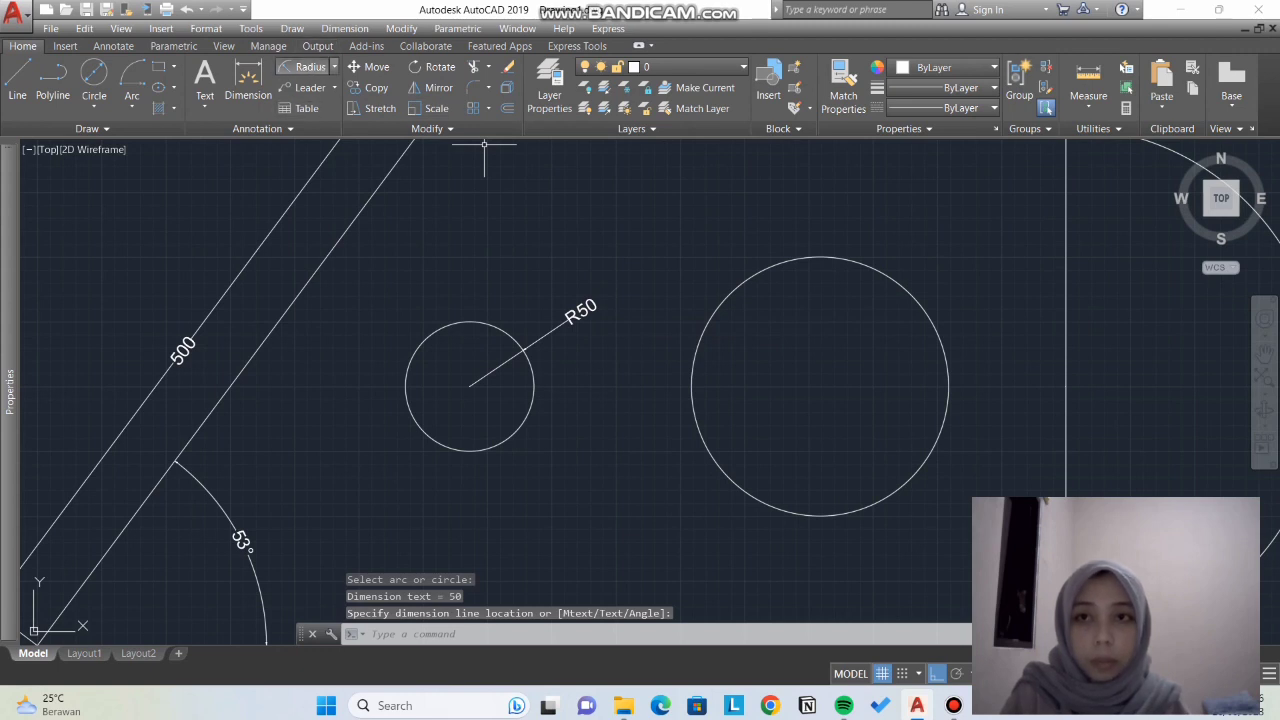
Step: Add a diameter dimension to the large circle, placing its text just outside the circle's upper-right edge
left_click(334, 66)
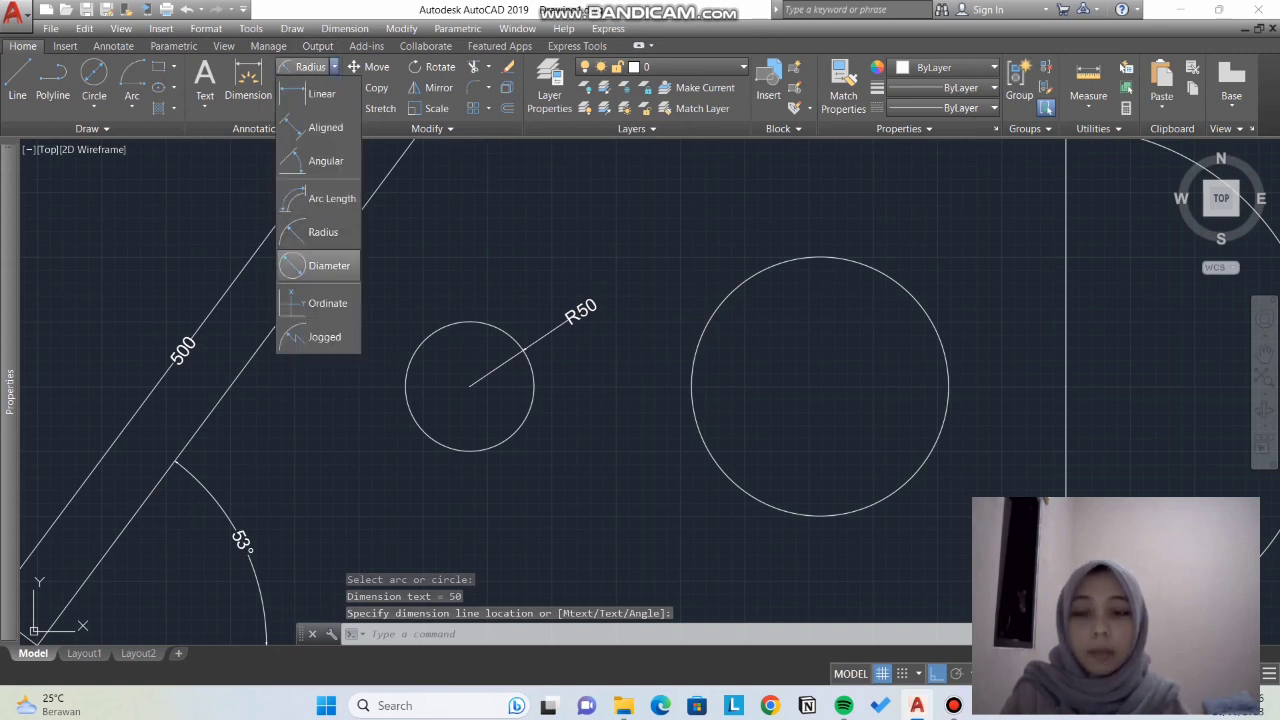
left_click(329, 265)
scroll(750, 285, "down", 3)
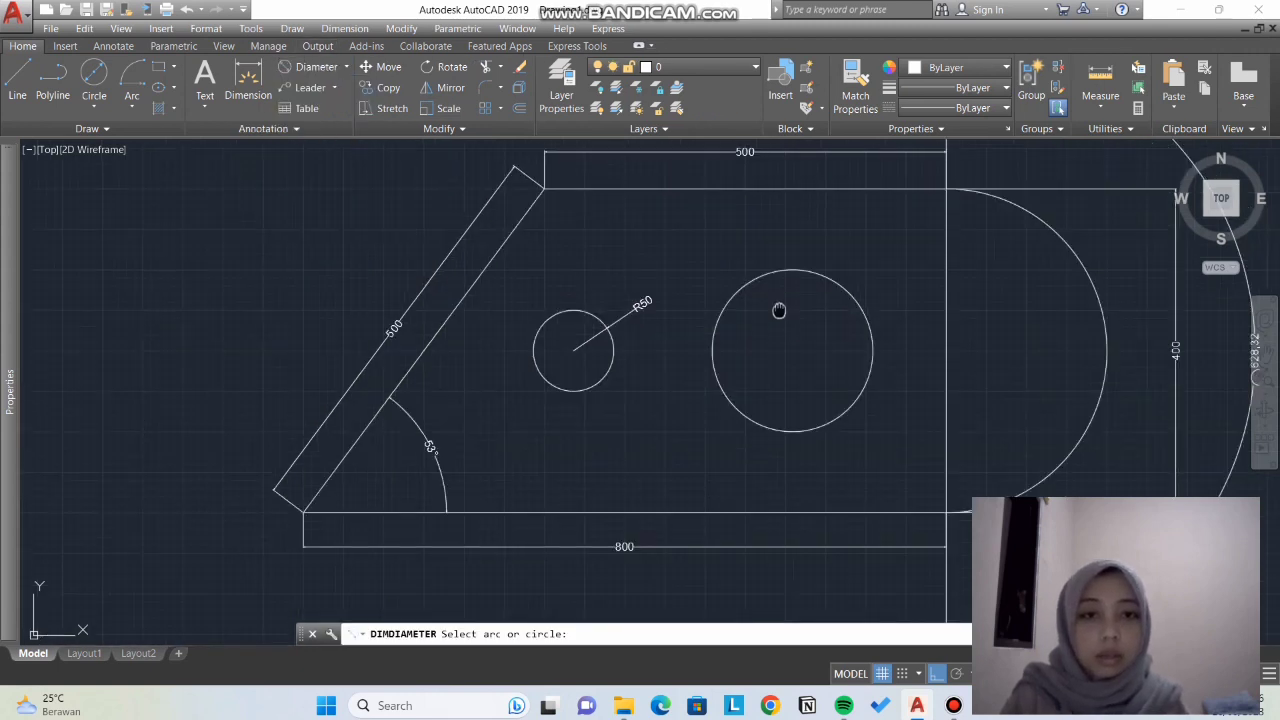
middle_click_drag(779, 310, 655, 332)
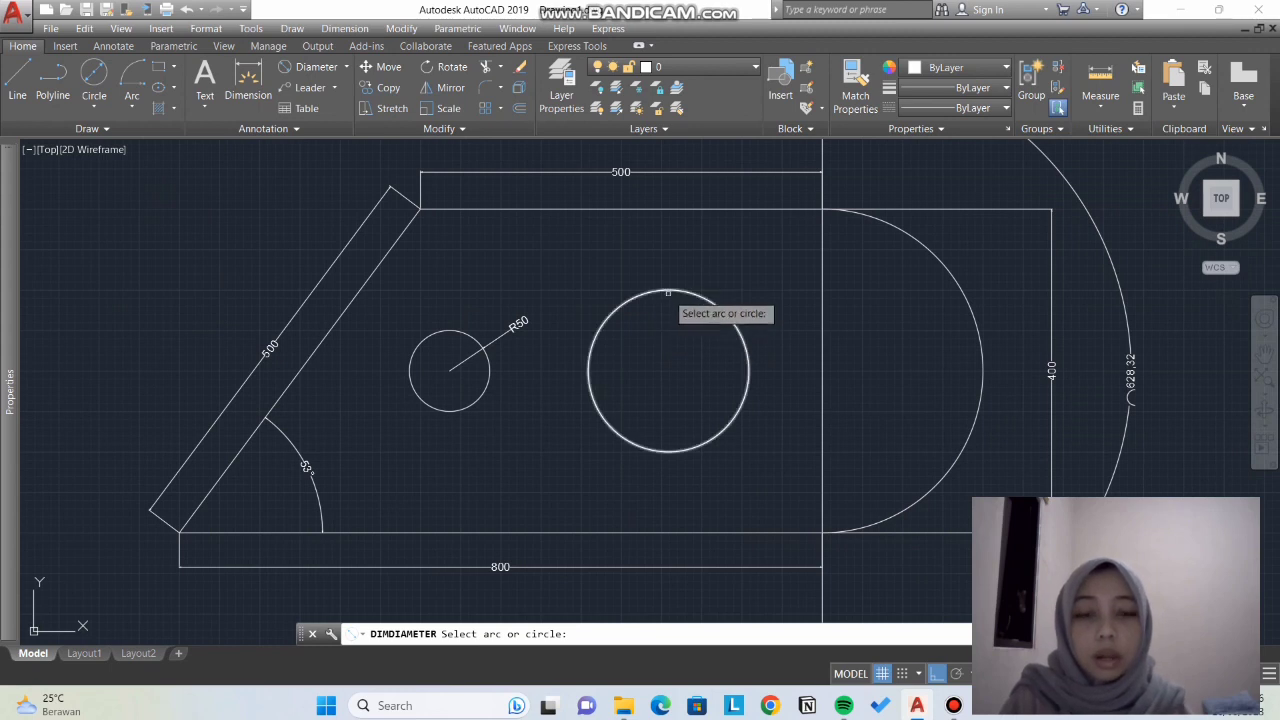
left_click(748, 354)
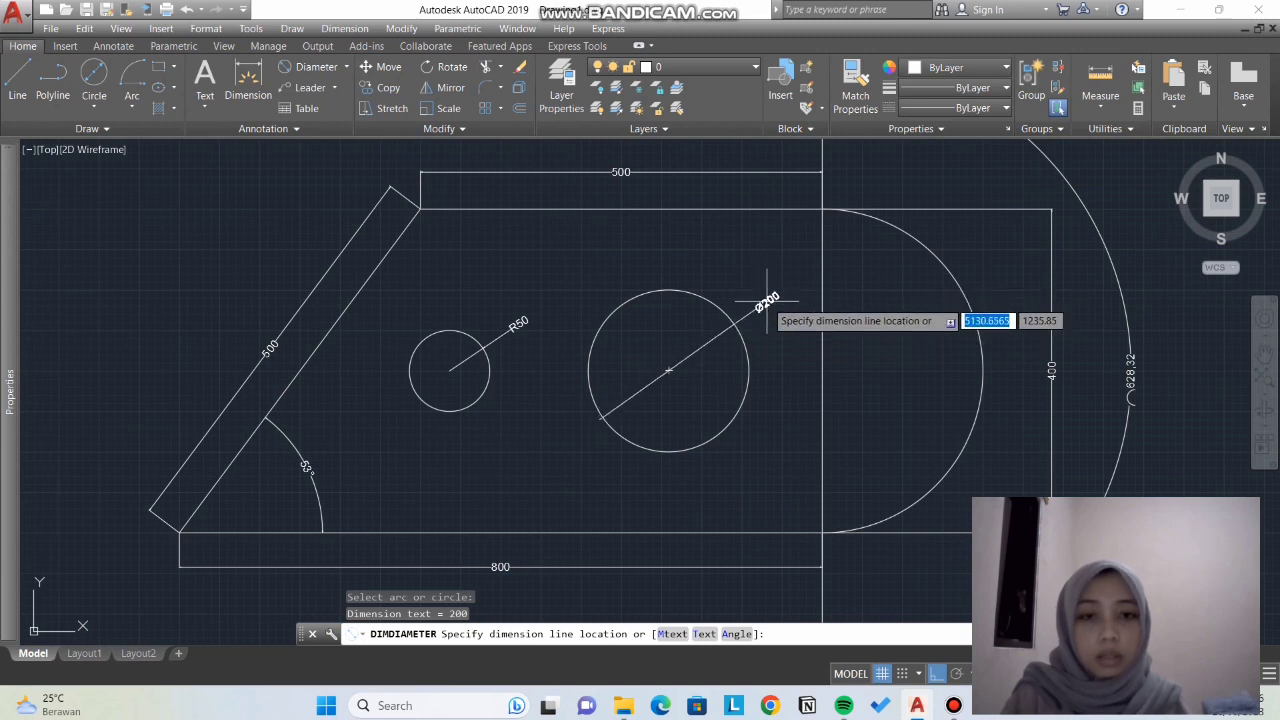
left_click(767, 300)
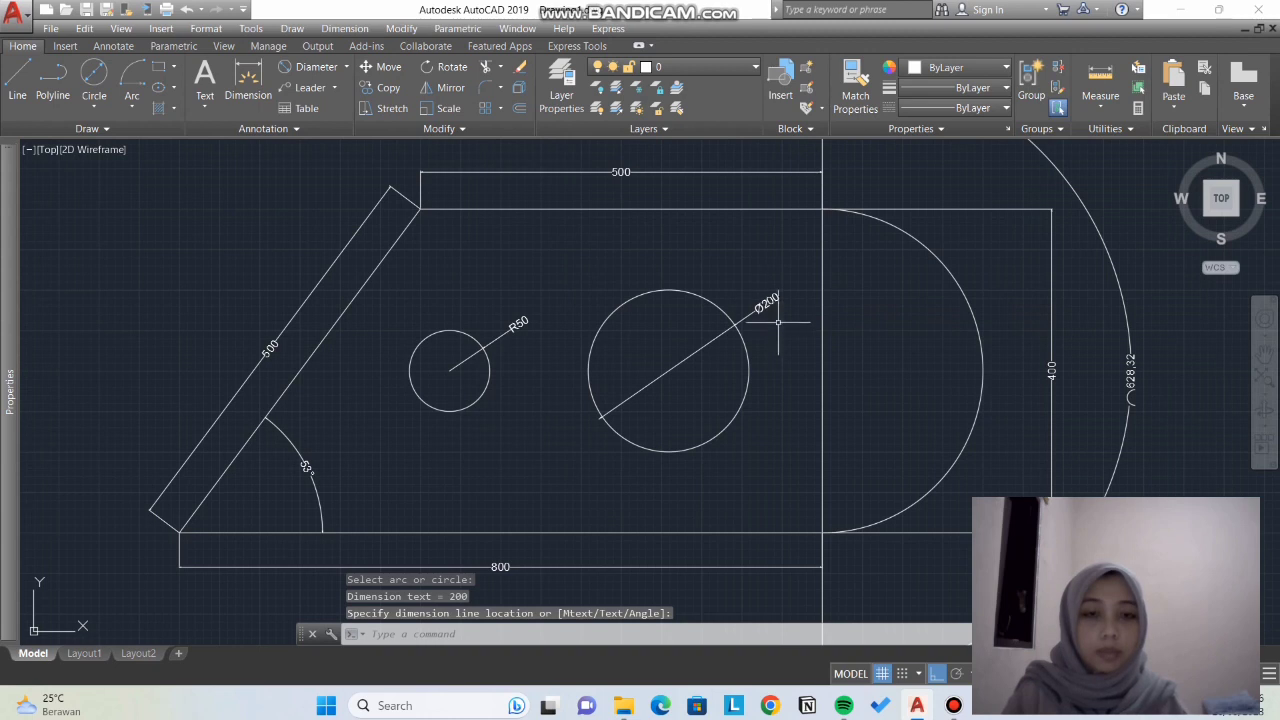
scroll(778, 322, "down", 3)
scroll(690, 335, "up", 2)
scroll(668, 332, "down", 1)
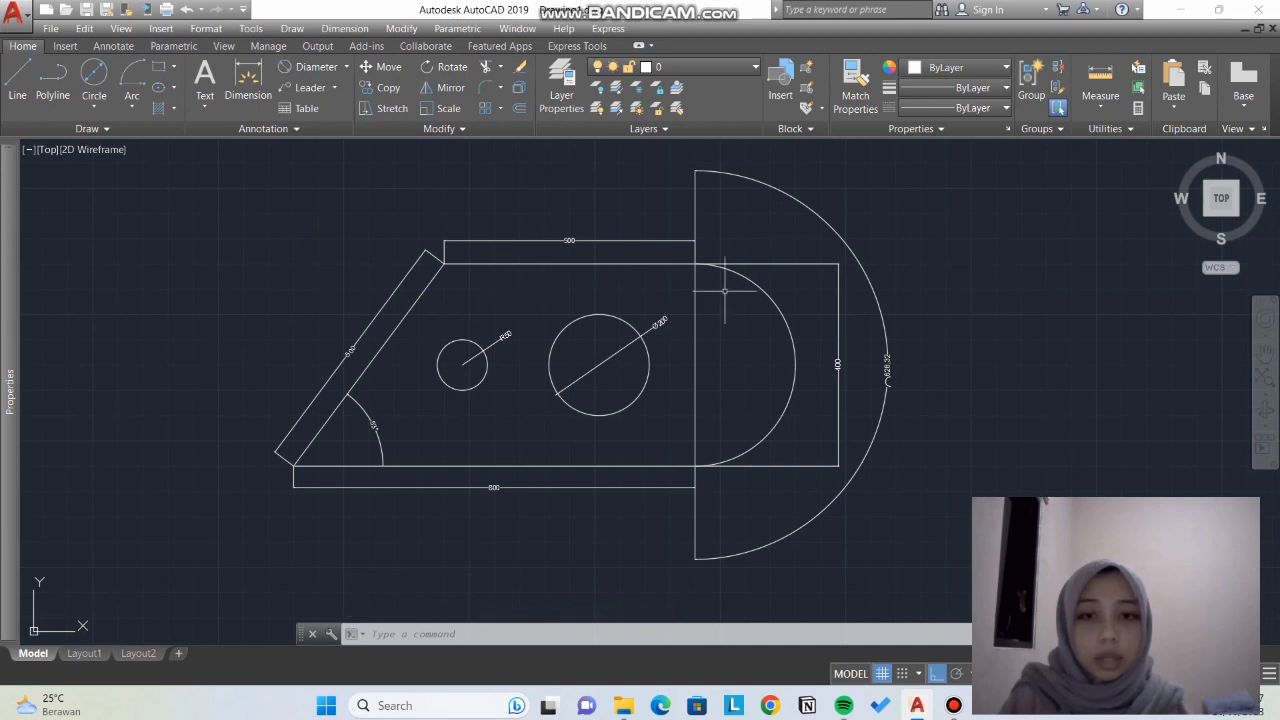
left_click(954, 705)
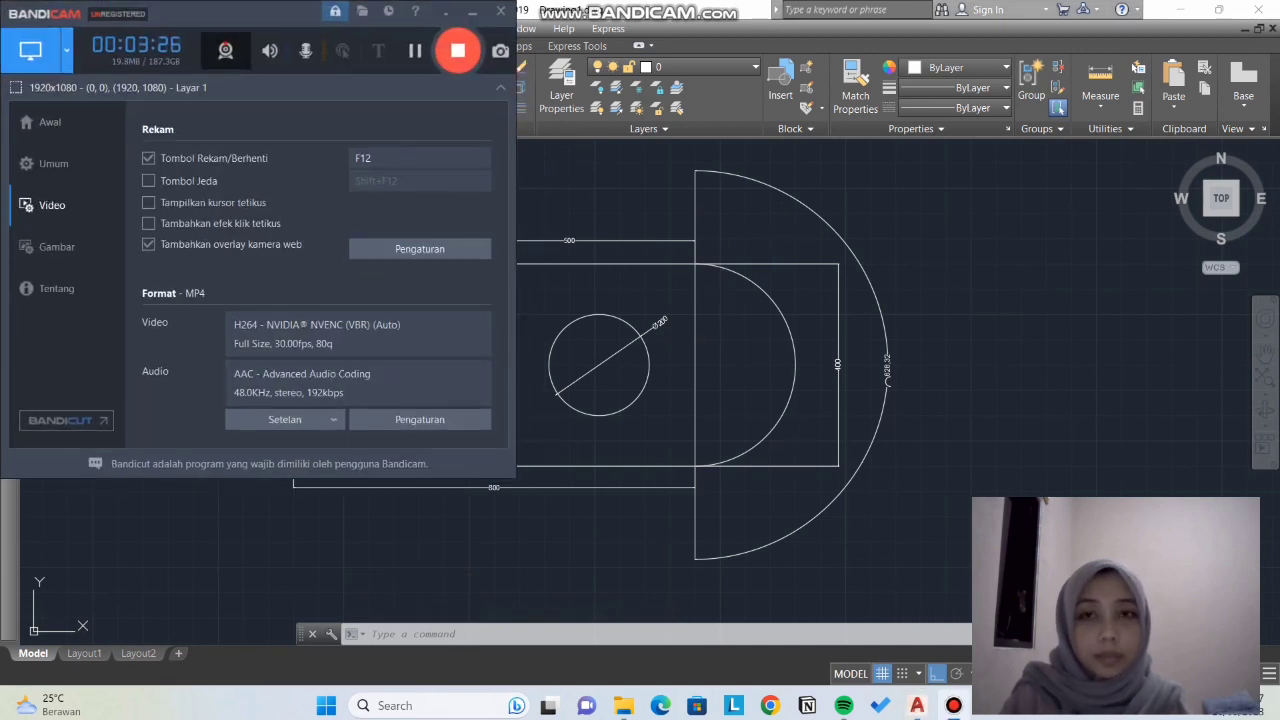
left_click(457, 50)
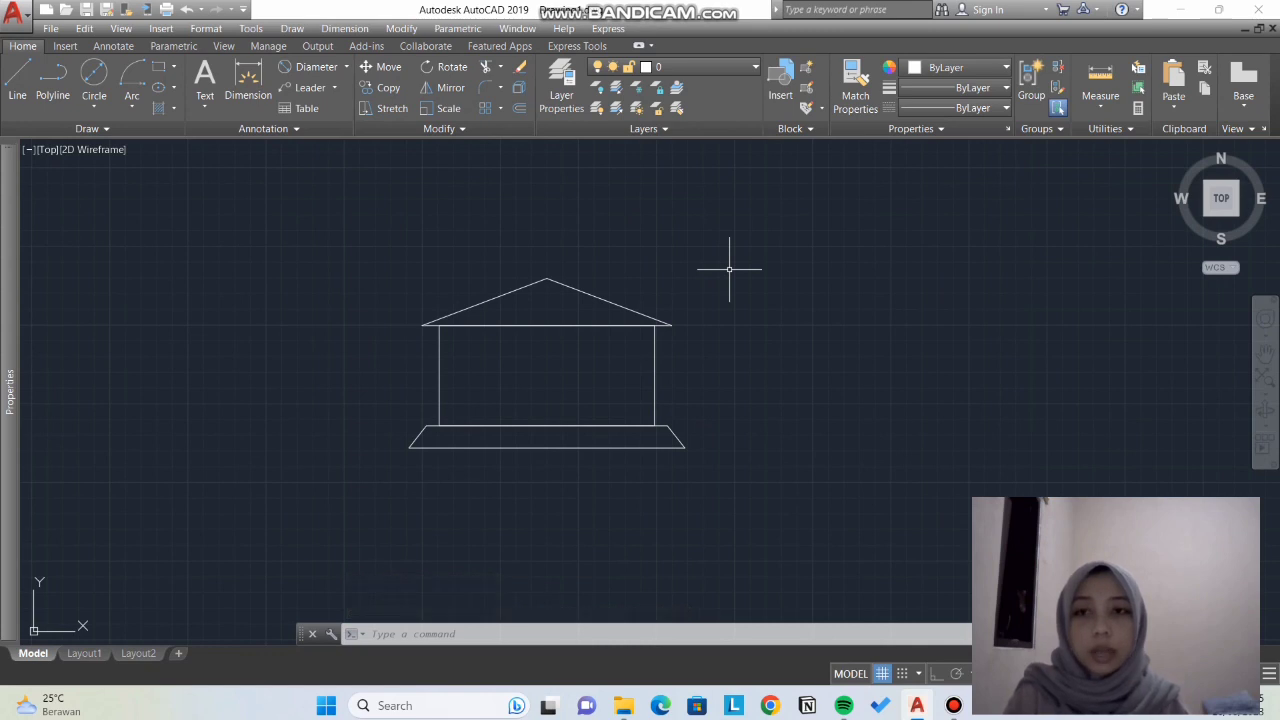
Step: Add a multileader from the house's roof peak to its upper left with the text "bubungan" at height 50
scroll(730, 269, "up", 2)
middle_click_drag(480, 206, 614, 200)
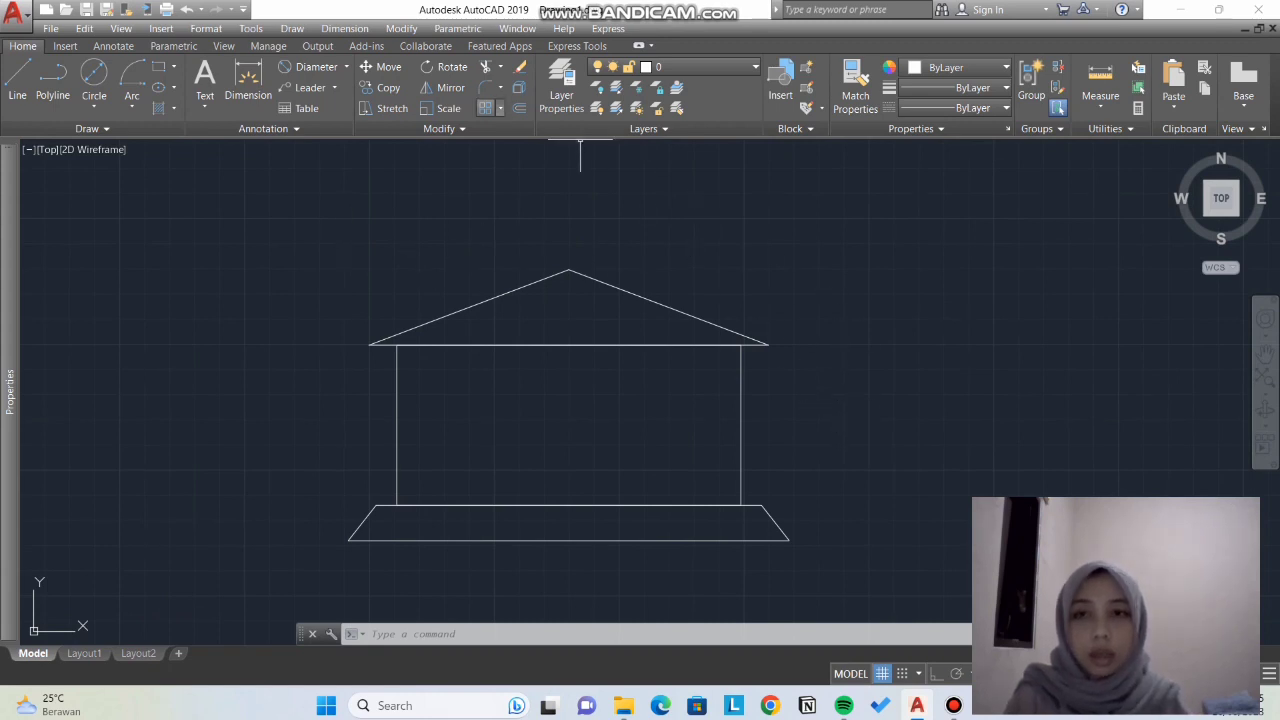
left_click(334, 88)
left_click(320, 114)
scroll(630, 283, "down", 1)
left_click(593, 315)
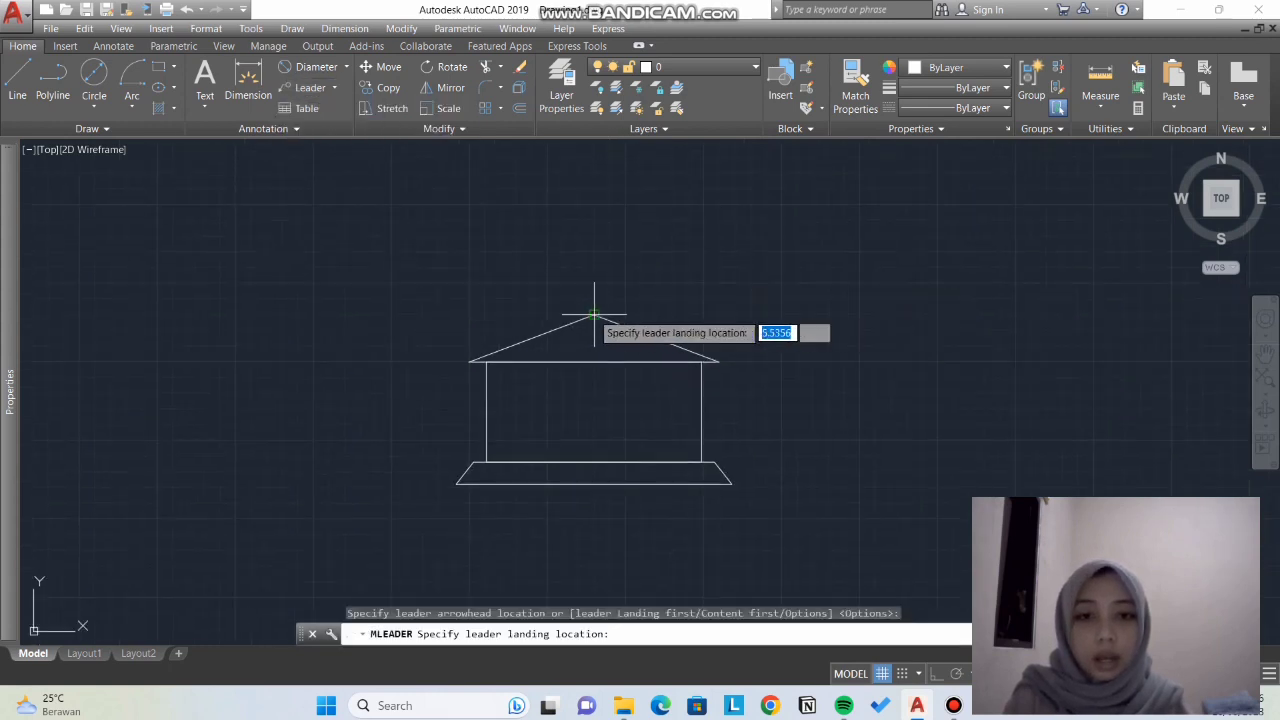
left_click(481, 260)
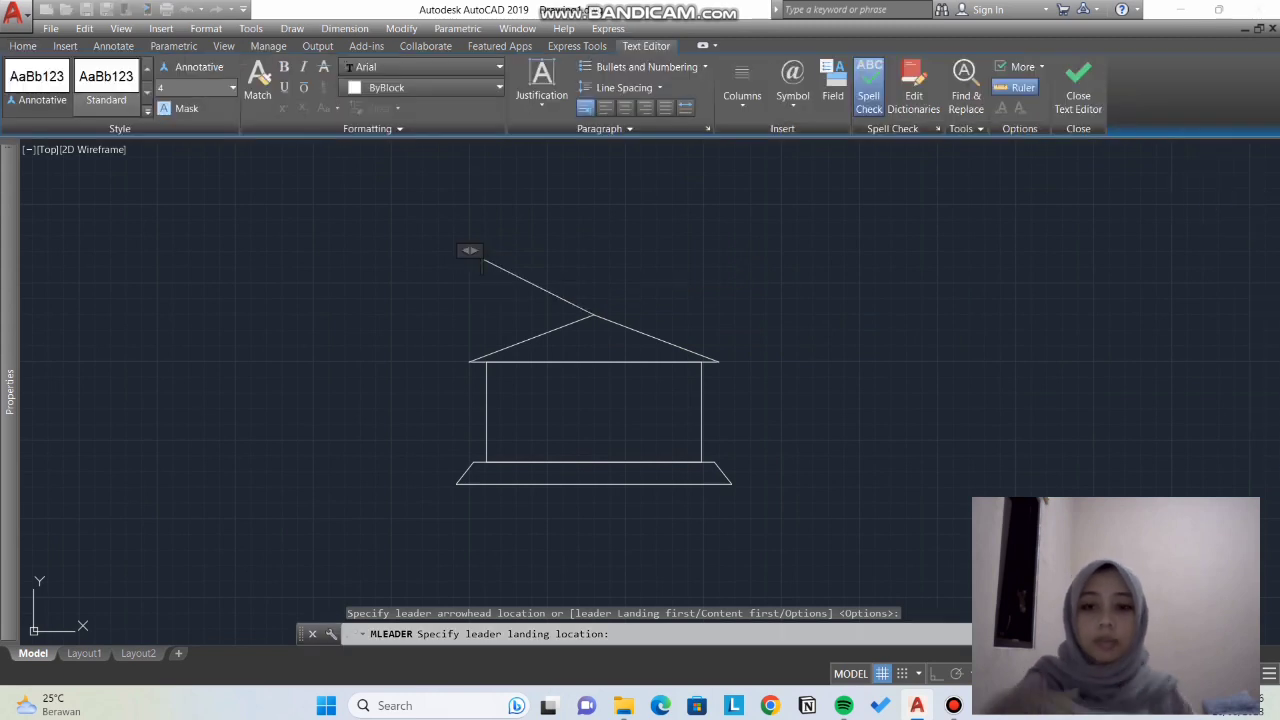
type("bubungan")
key("ctrl+a")
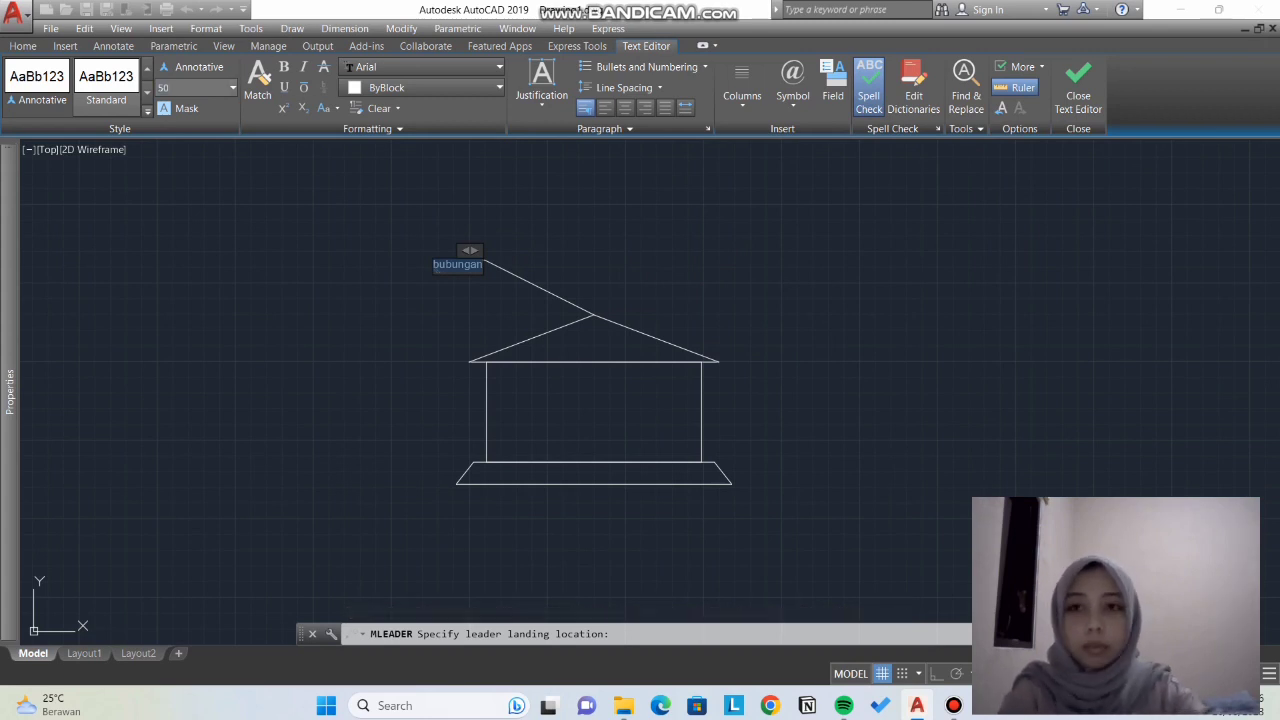
key("Return")
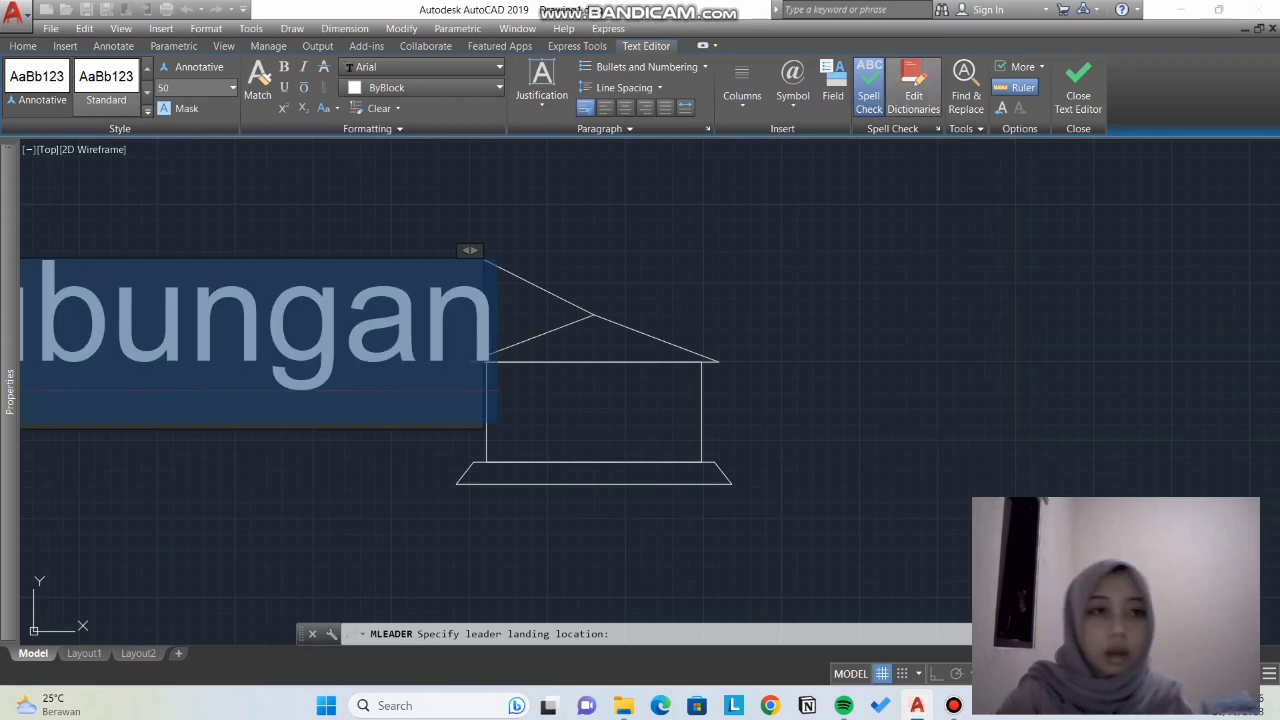
left_click(634, 255)
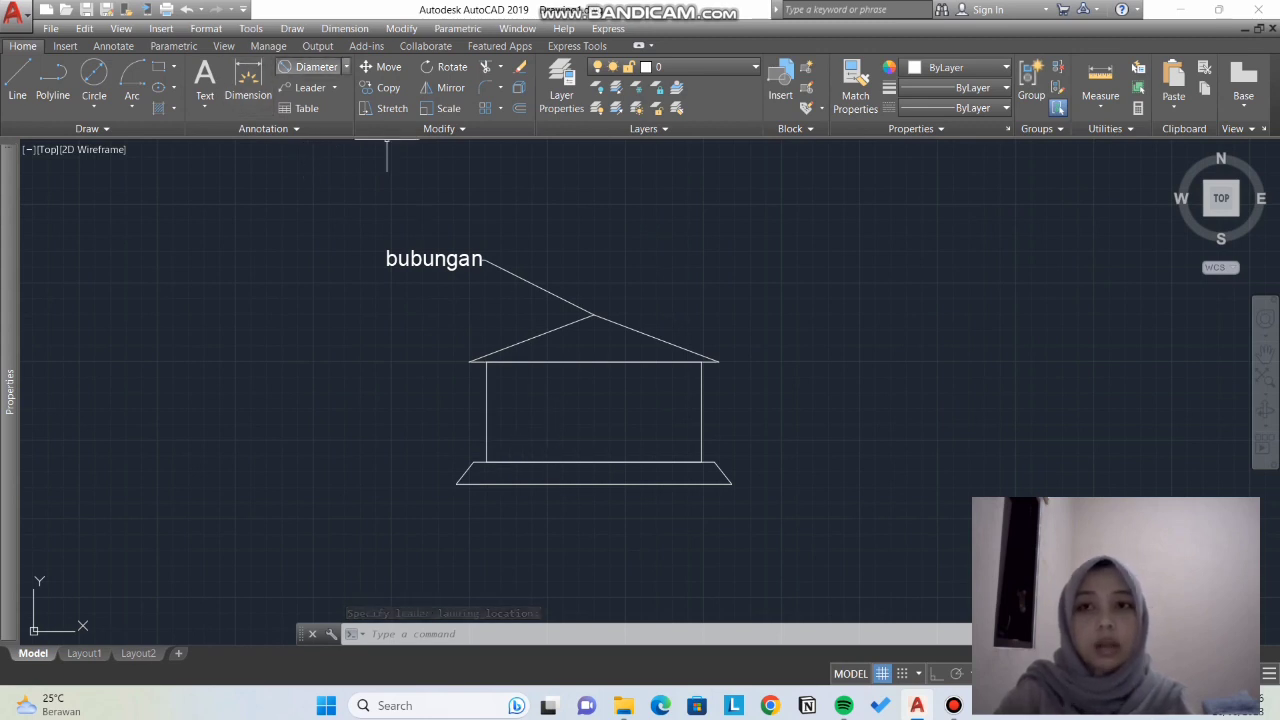
Step: Add a multileader from the roof's left eave corner, landing outside the house, with the text "listplank" at height 50
left_click(334, 87)
left_click(323, 114)
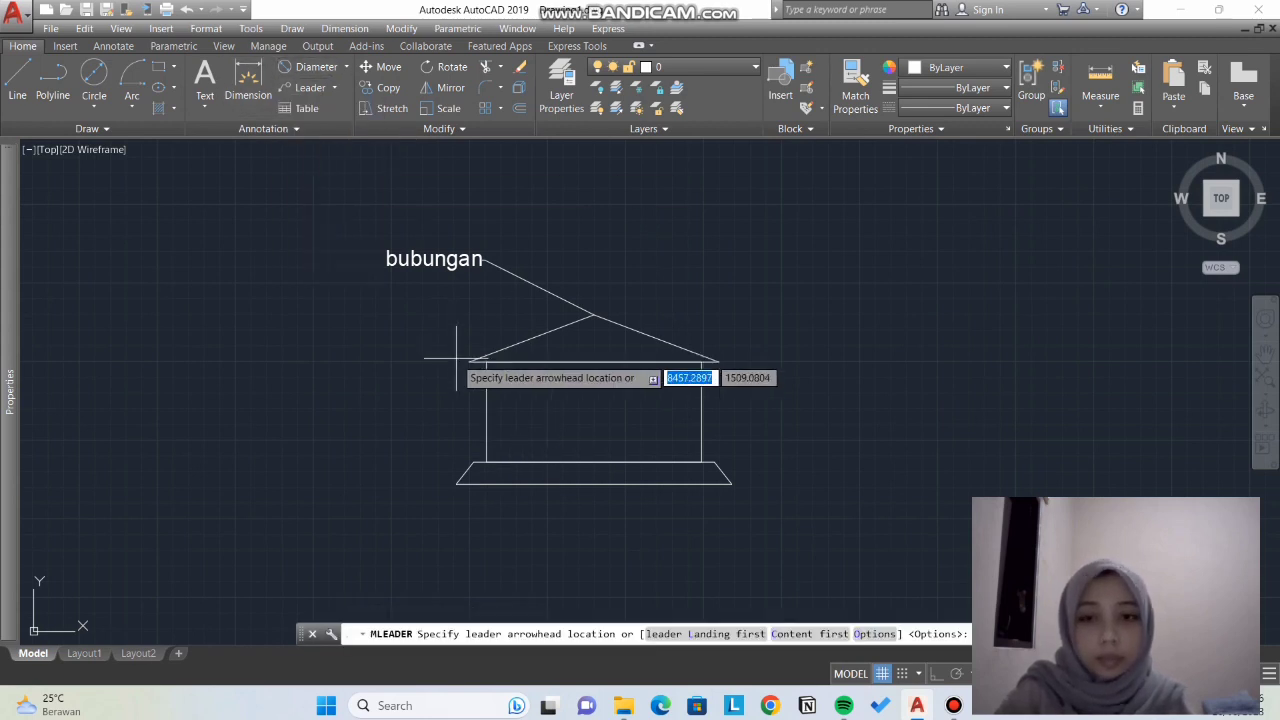
left_click(459, 361)
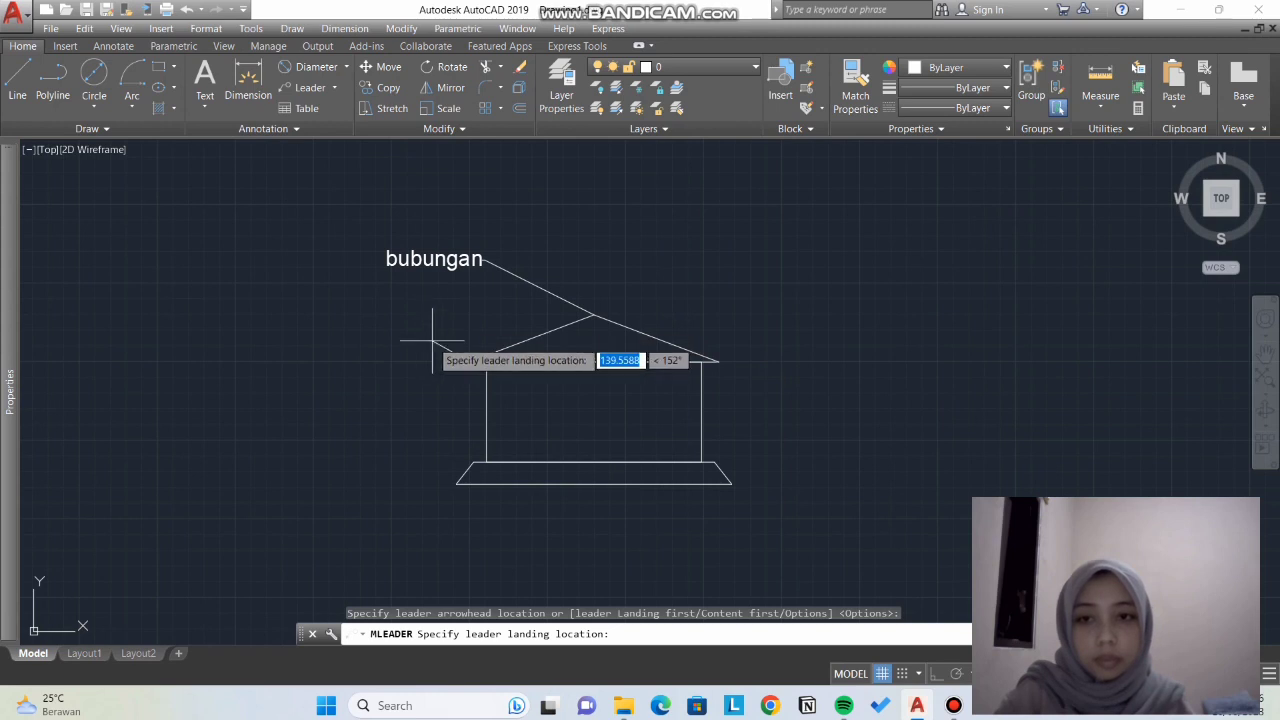
left_click(428, 345)
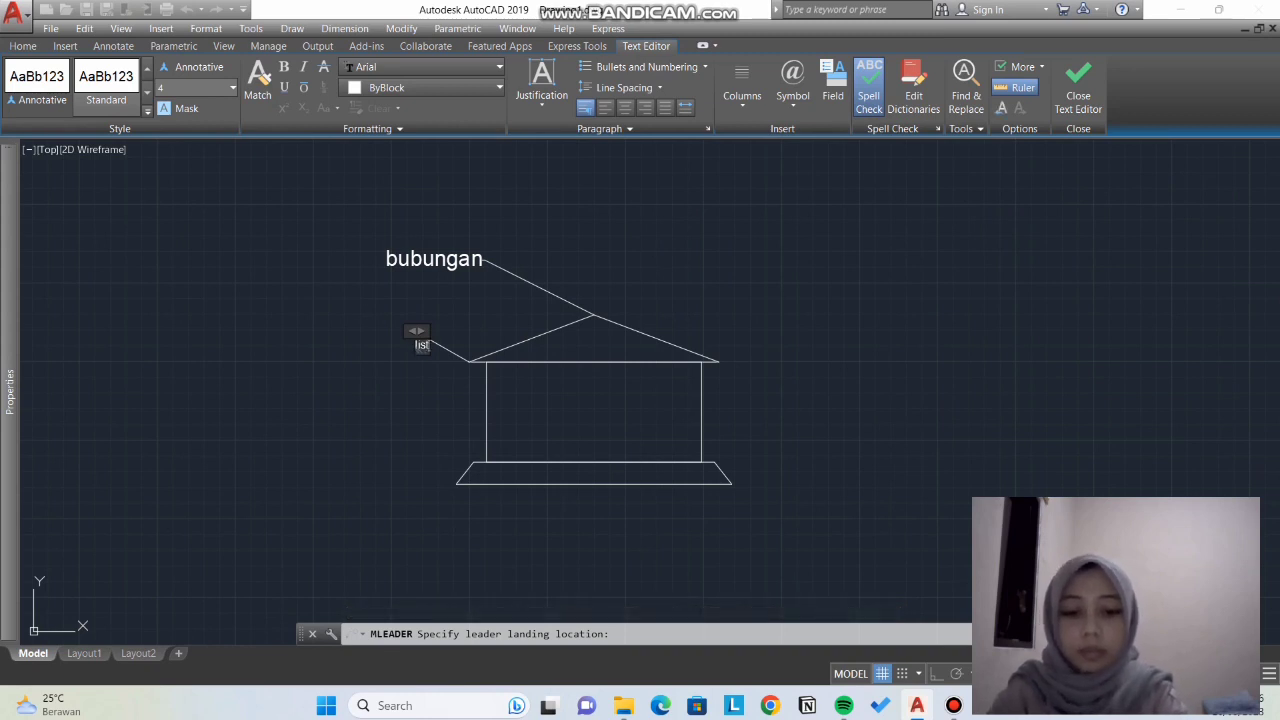
key("ctrl+a")
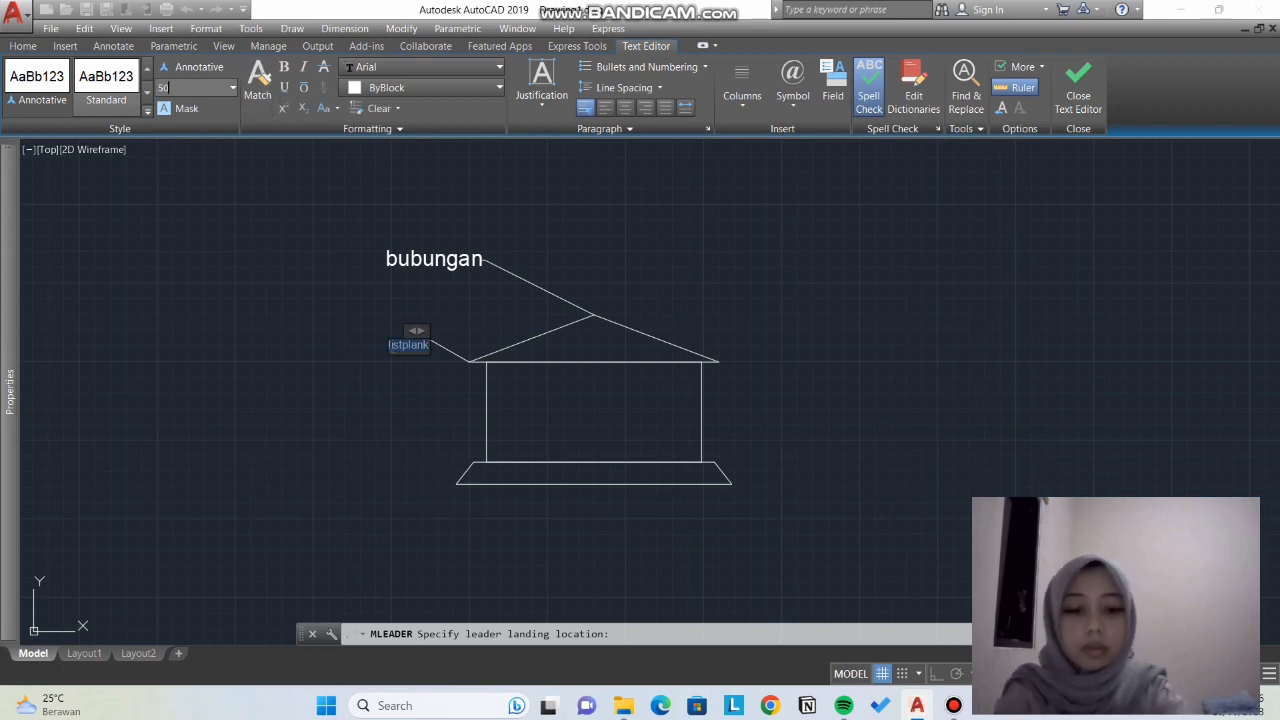
type("50")
key("Return")
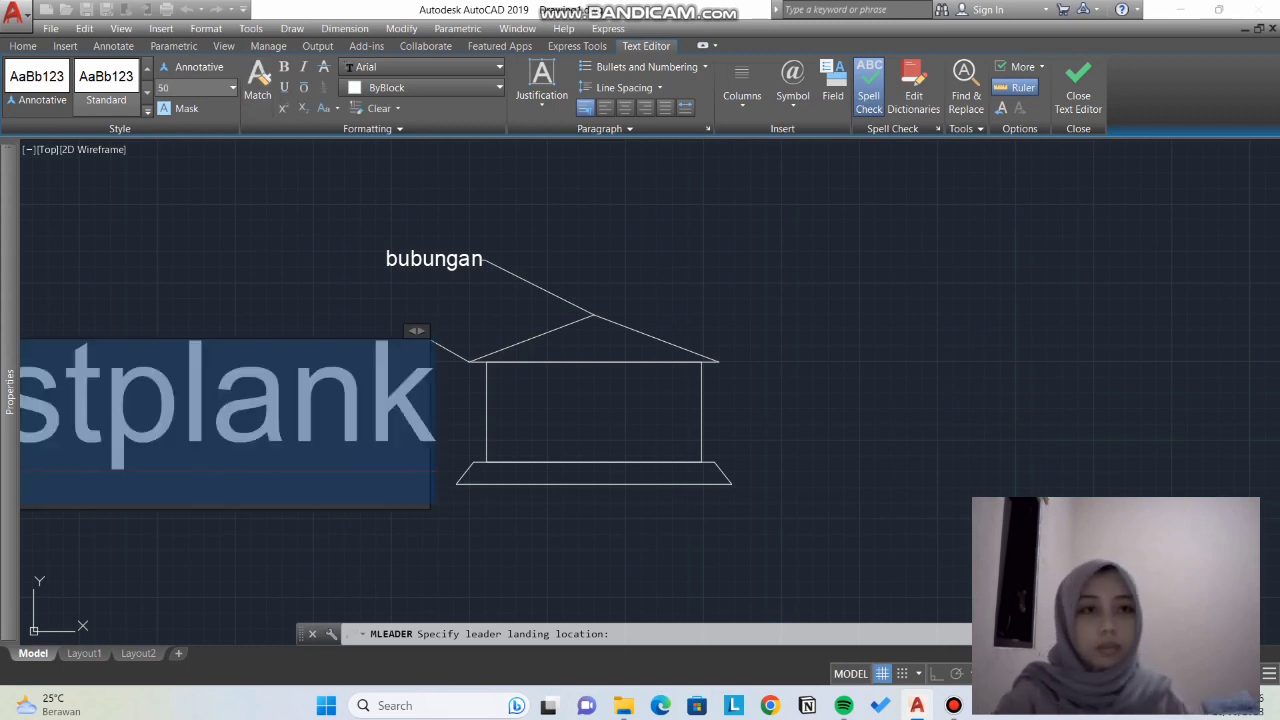
left_click(1078, 90)
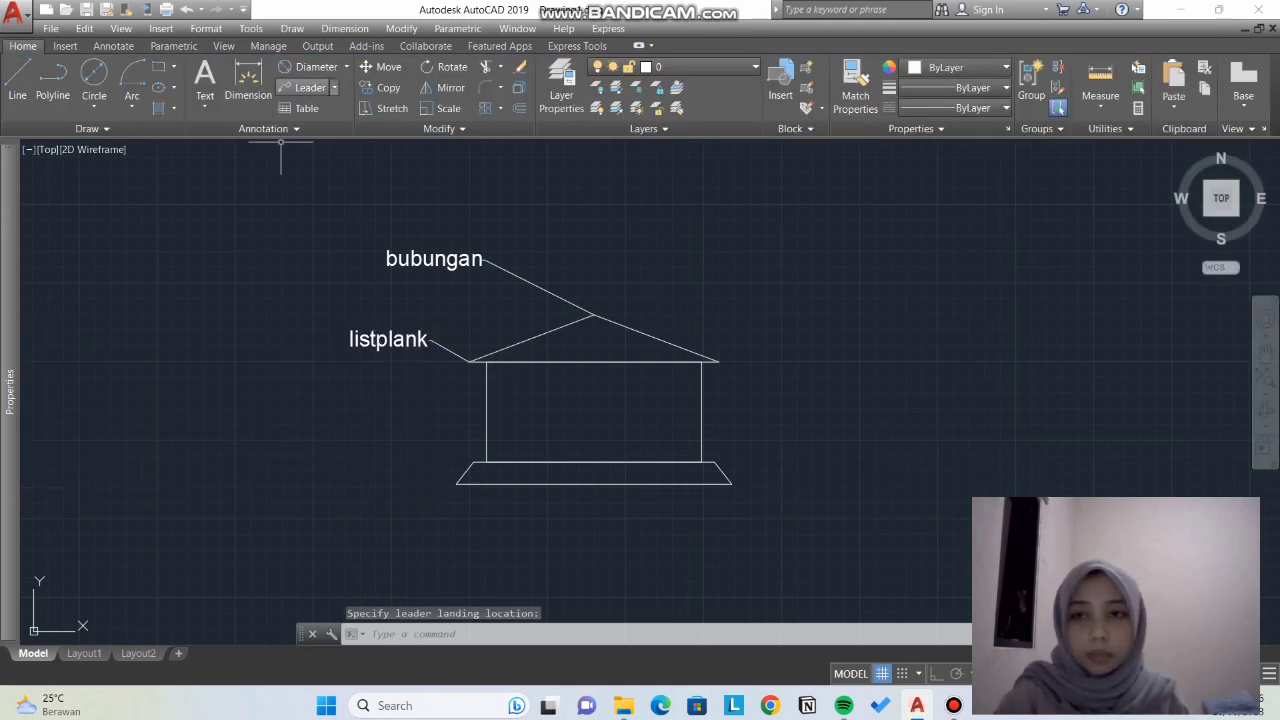
Step: Add a multileader from the foundation's left slanted edge, landing outside the house, with the text "pondasi" at height 50
left_click(334, 87)
left_click(315, 108)
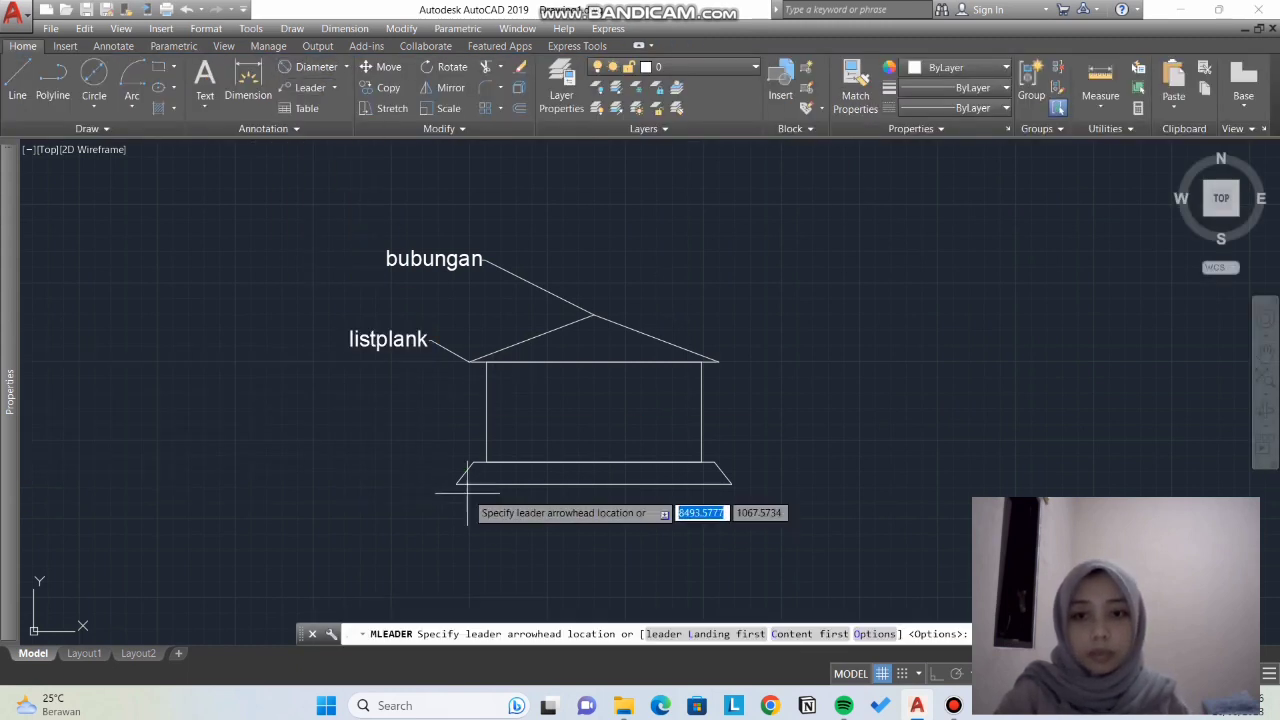
left_click(463, 475)
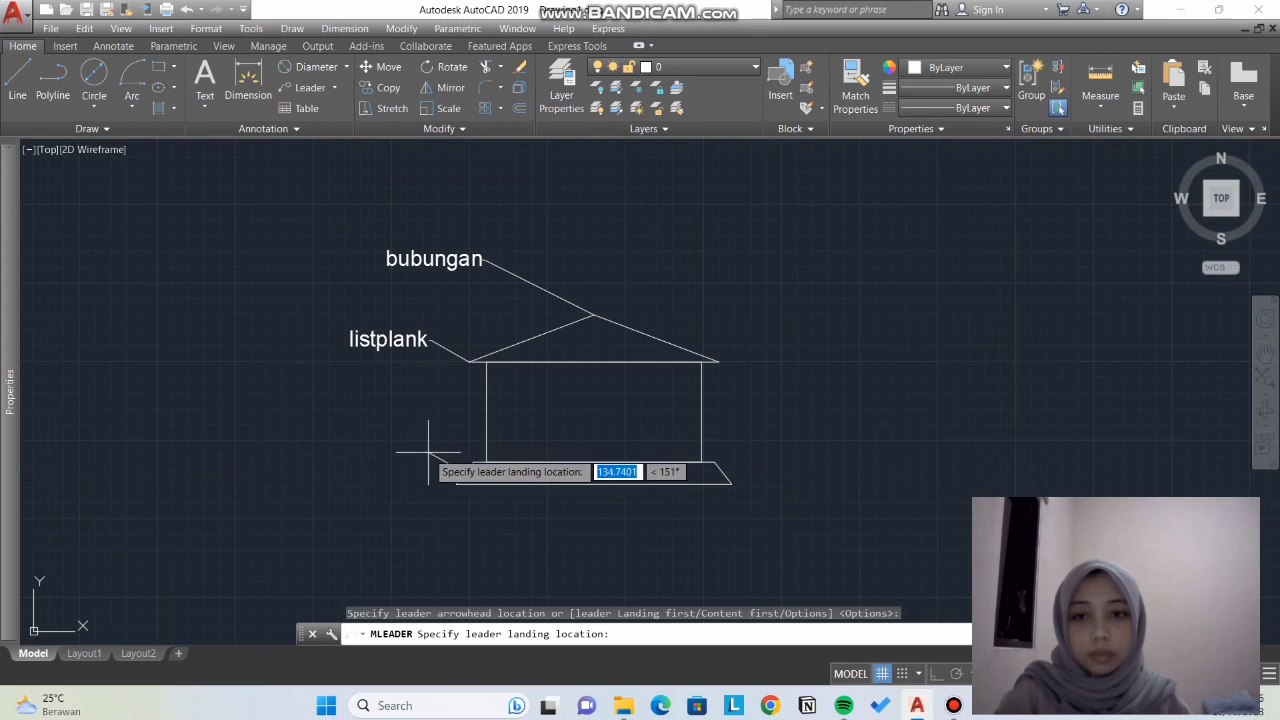
left_click(425, 451)
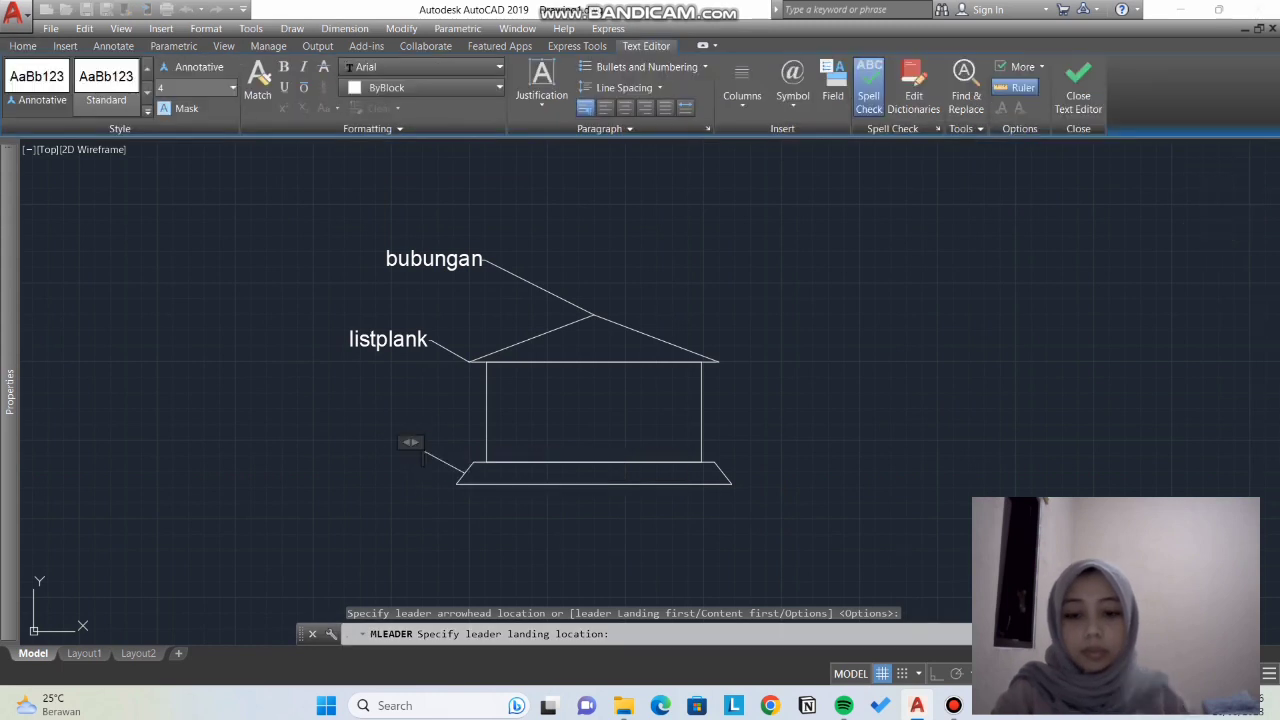
type("po")
key("ctrl+a")
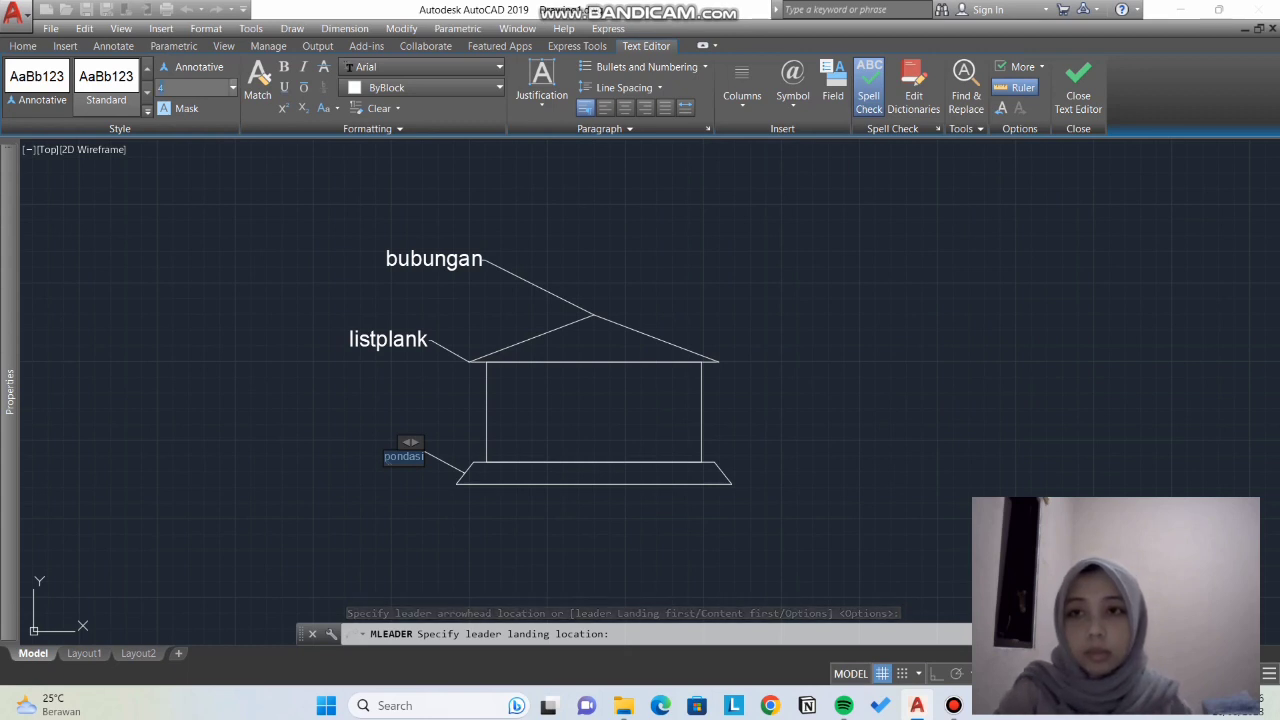
left_click(233, 88)
left_click(192, 163)
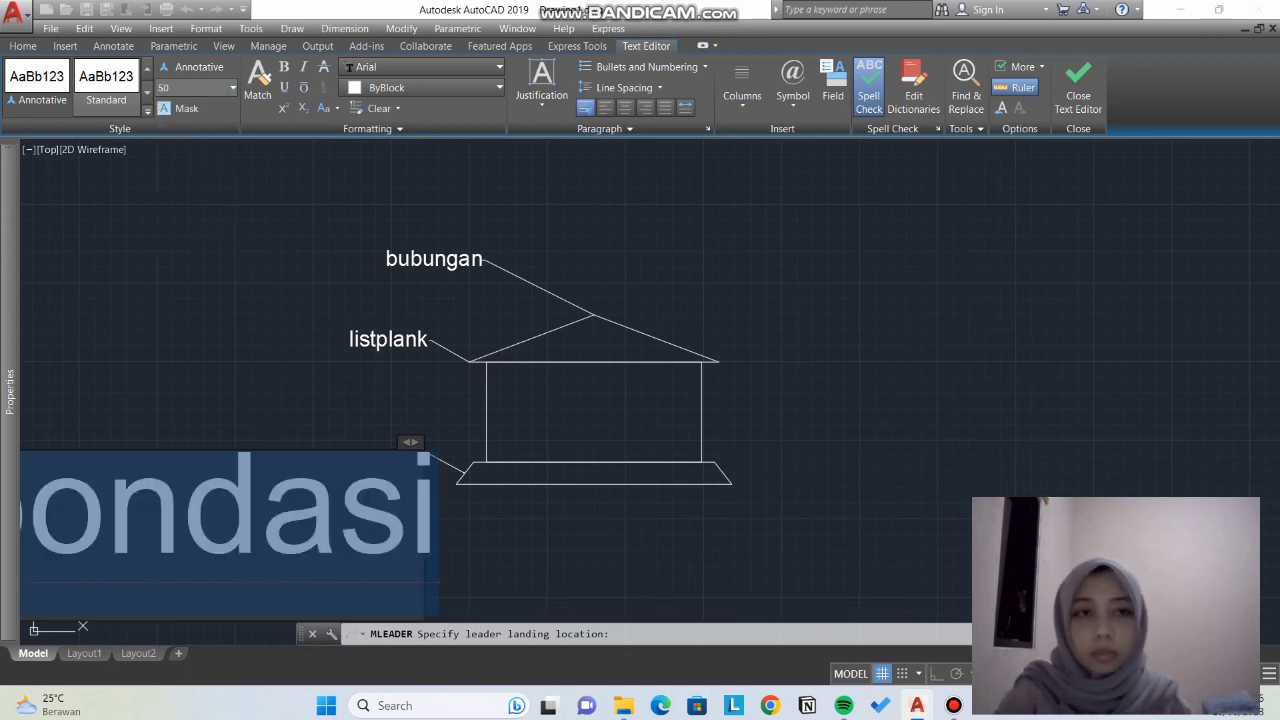
left_click(1078, 85)
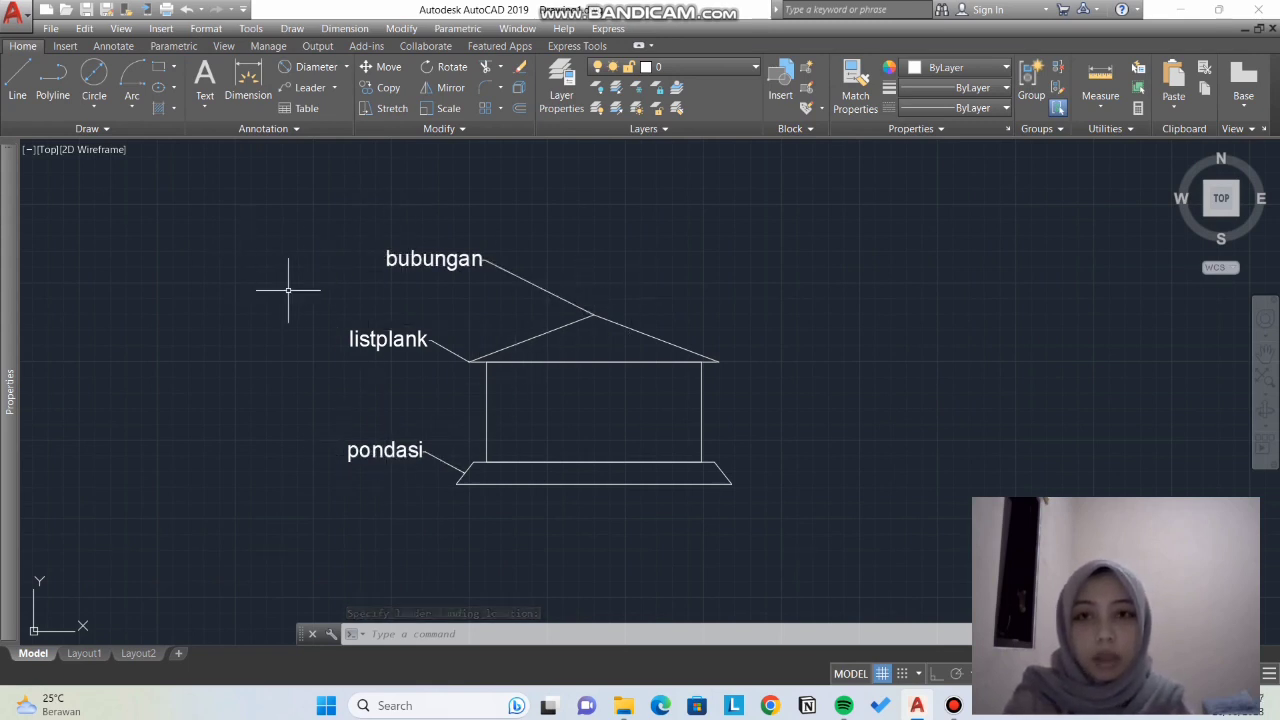
Step: Align the bubungan, listplank and pondasi multileaders vertically, using the listplank multileader as the reference
left_click(492, 259)
left_click(450, 350)
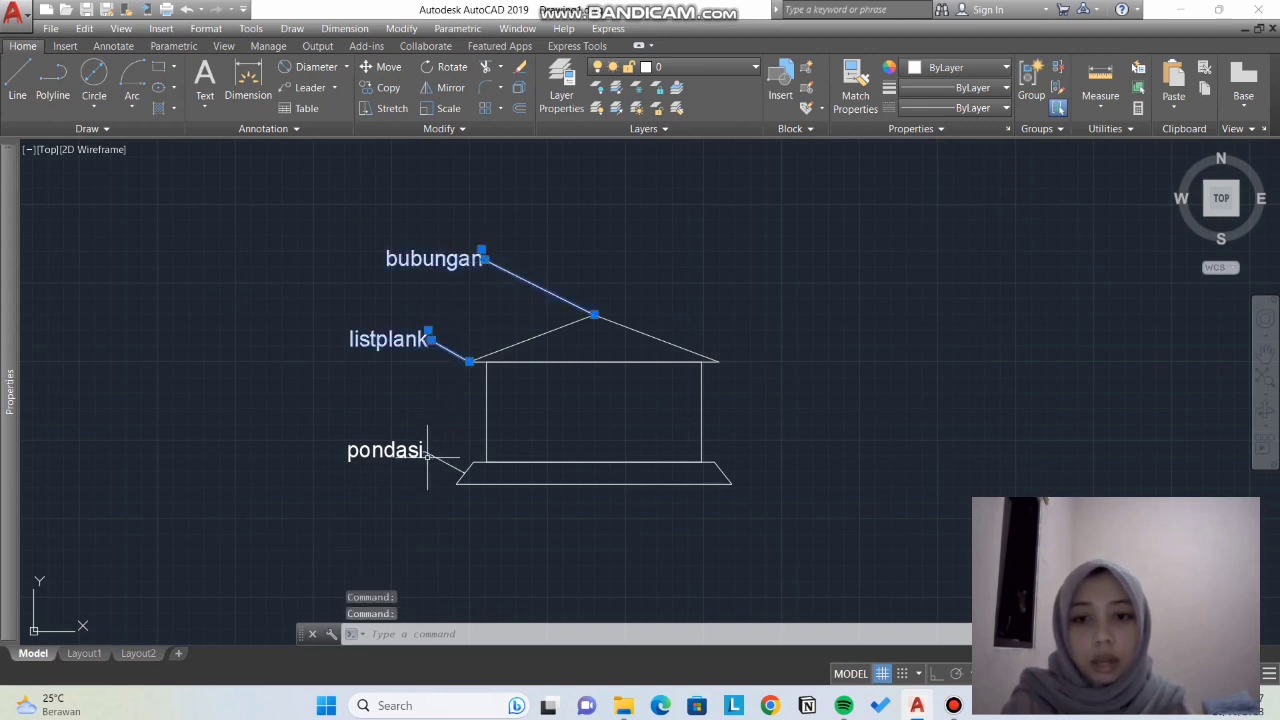
left_click(428, 455)
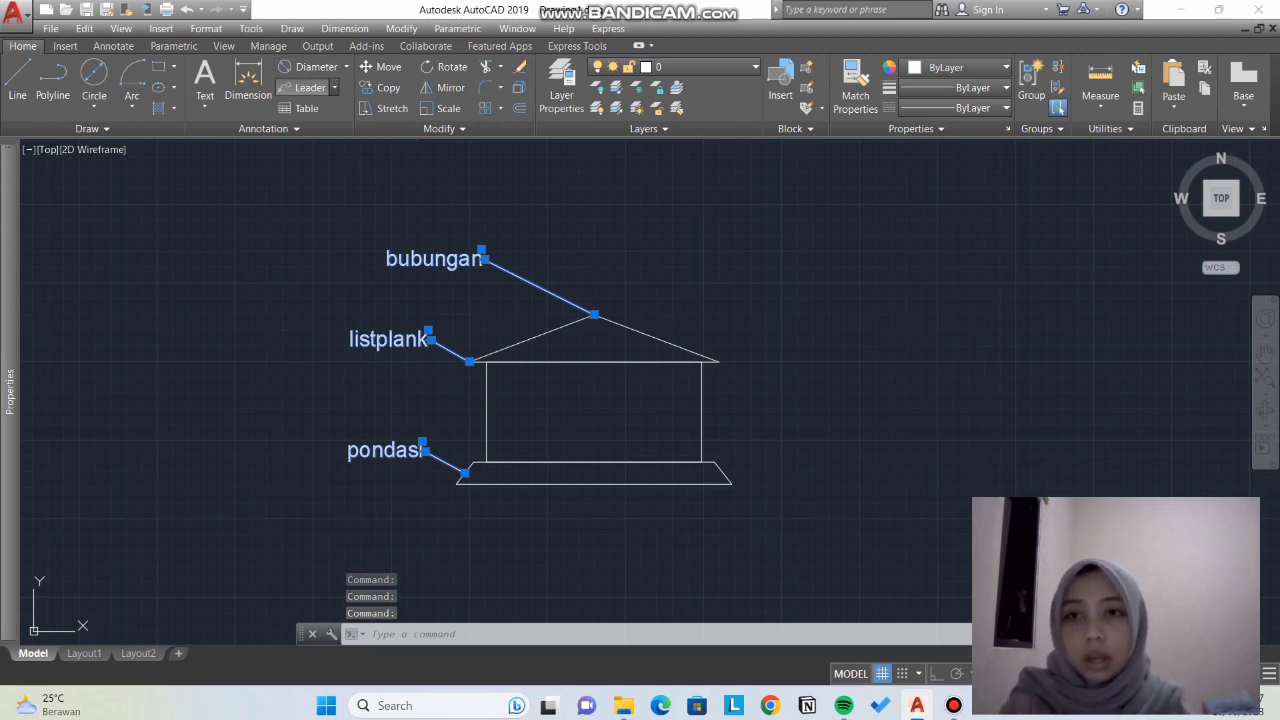
left_click(334, 87)
left_click(320, 223)
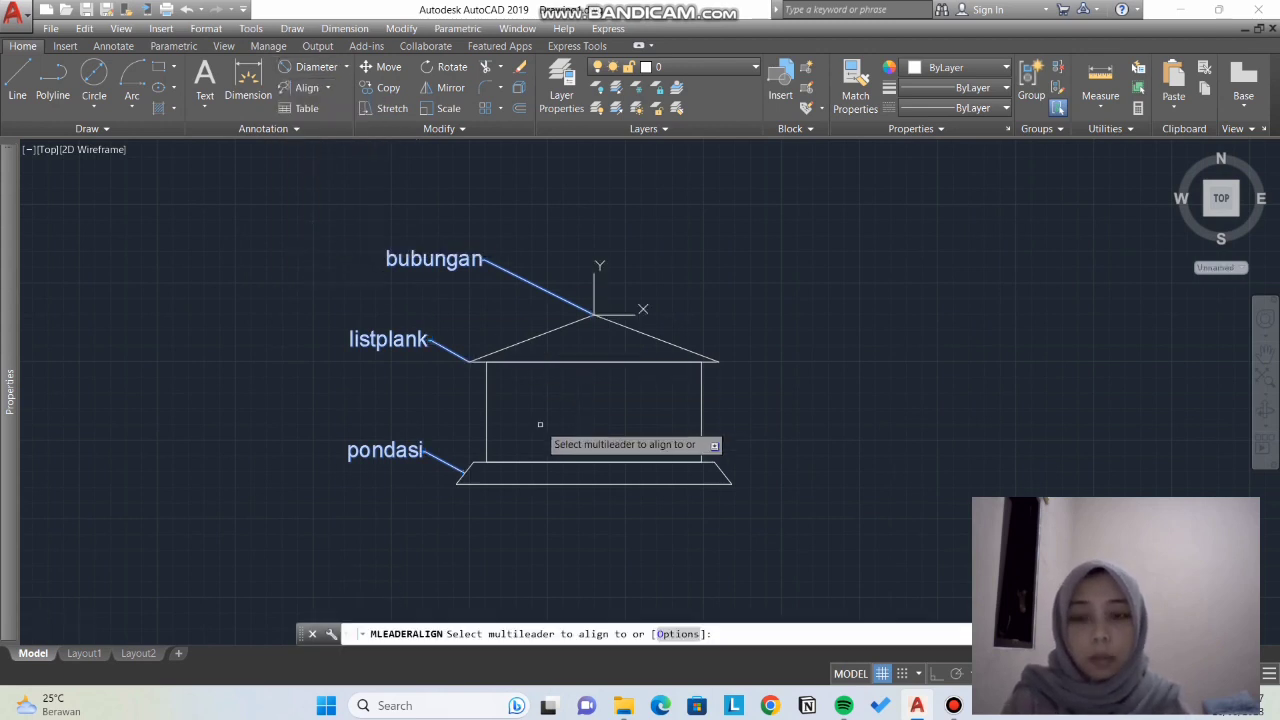
left_click(353, 340)
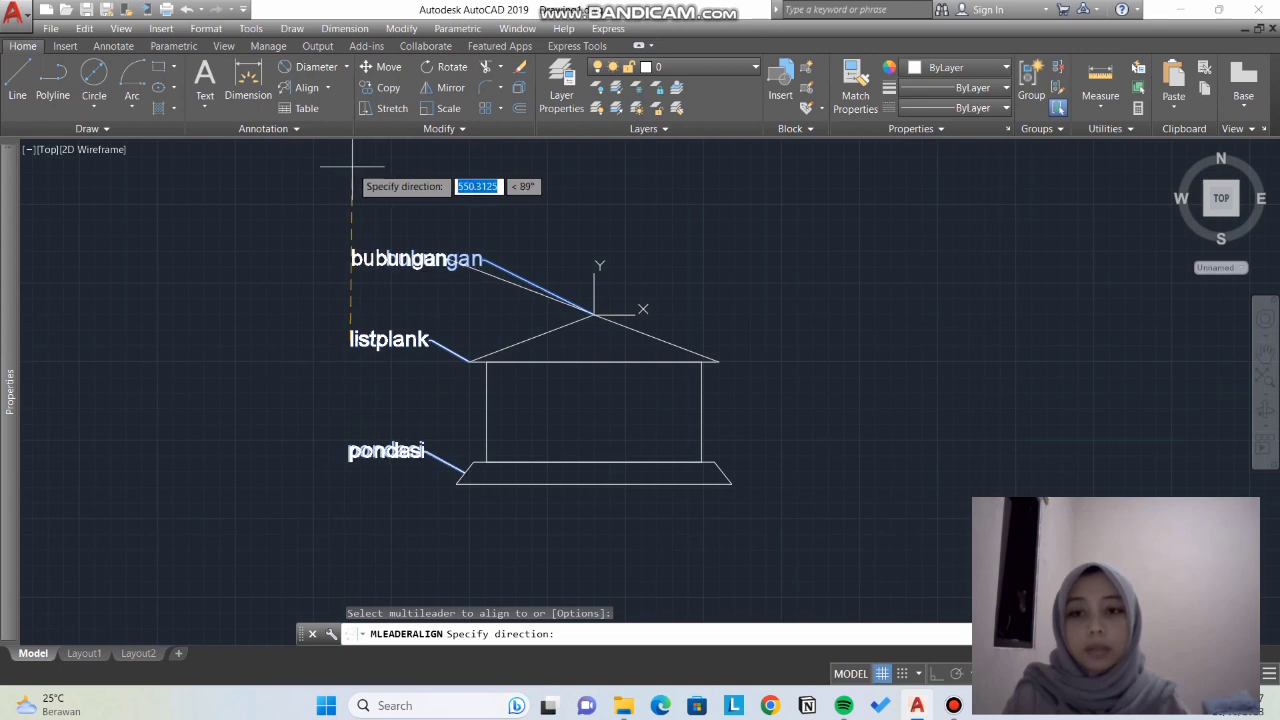
left_click(352, 167)
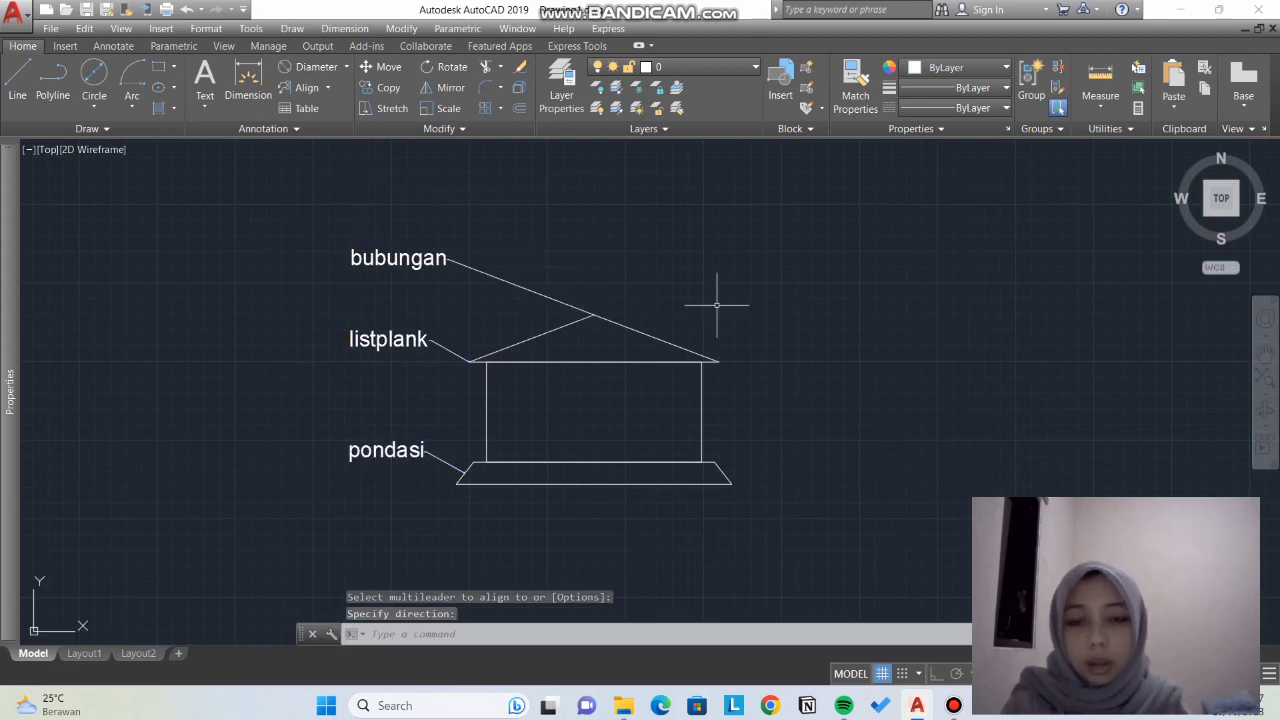
Step: Stretch the bubungan multileader's landing straight up by about 82 units, keeping its arrow end at the roof peak
left_click(440, 251)
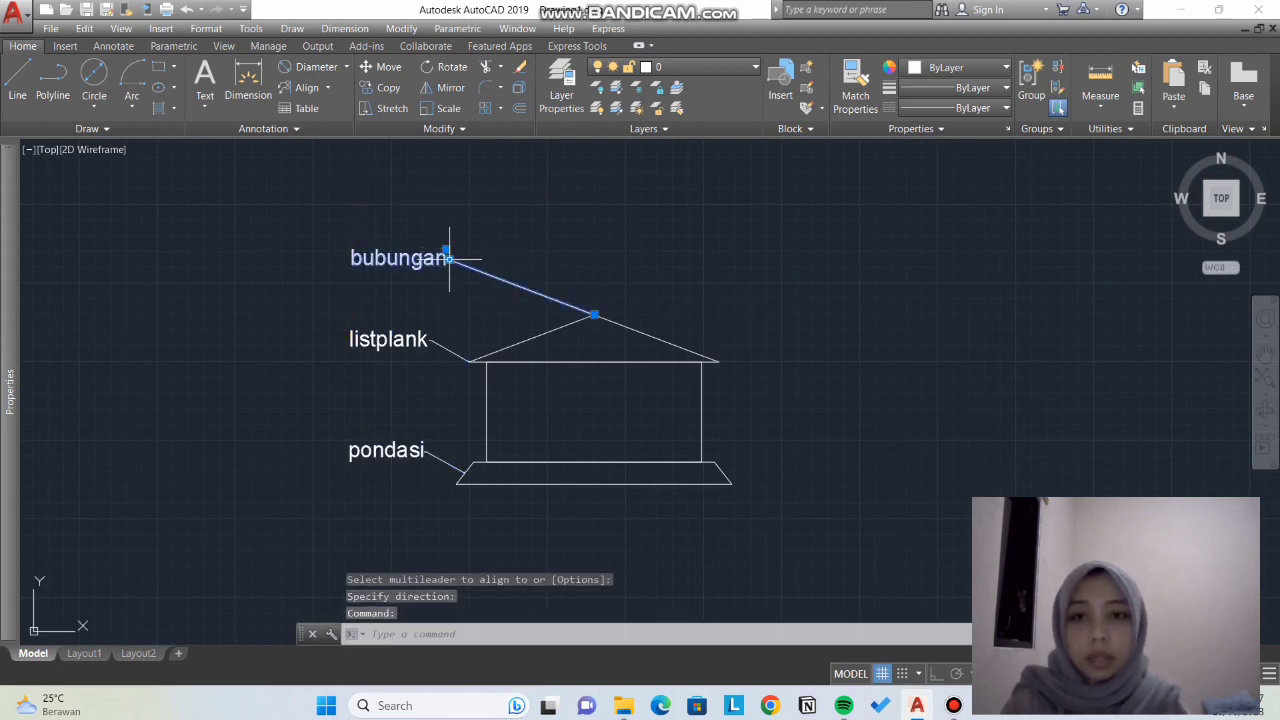
left_click(449, 258)
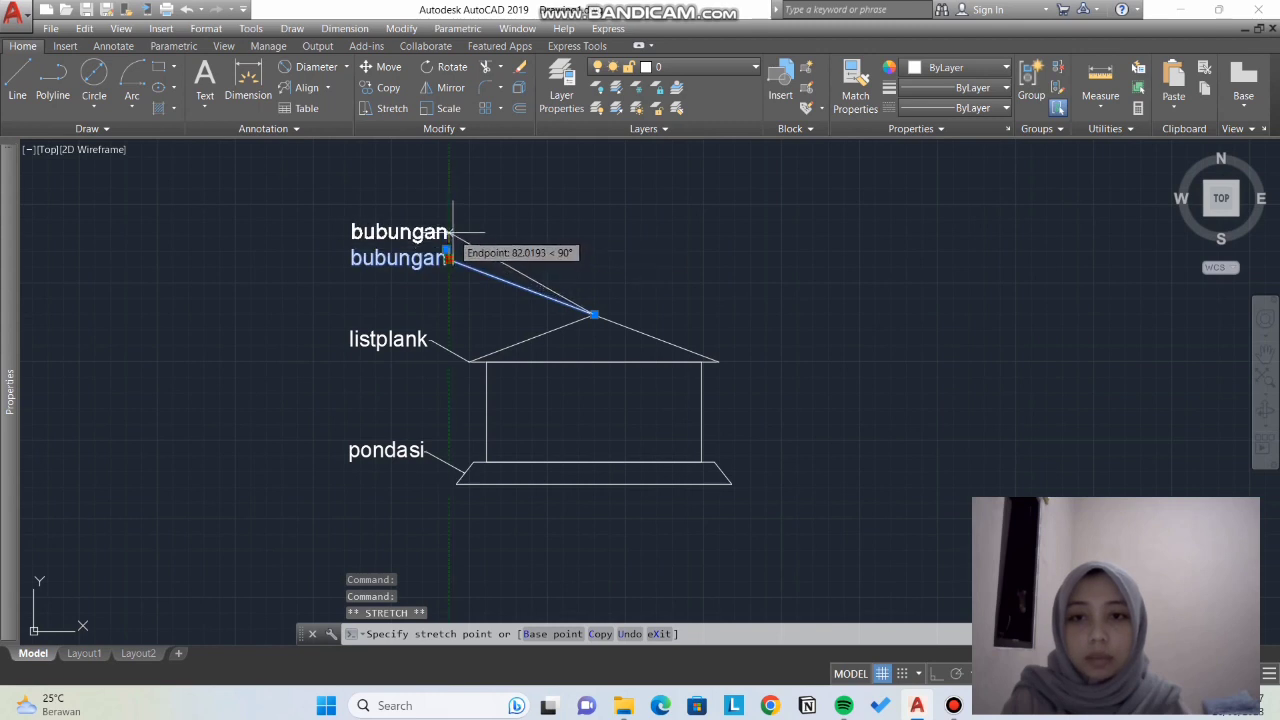
left_click(453, 232)
left_click(514, 206)
left_click(512, 222)
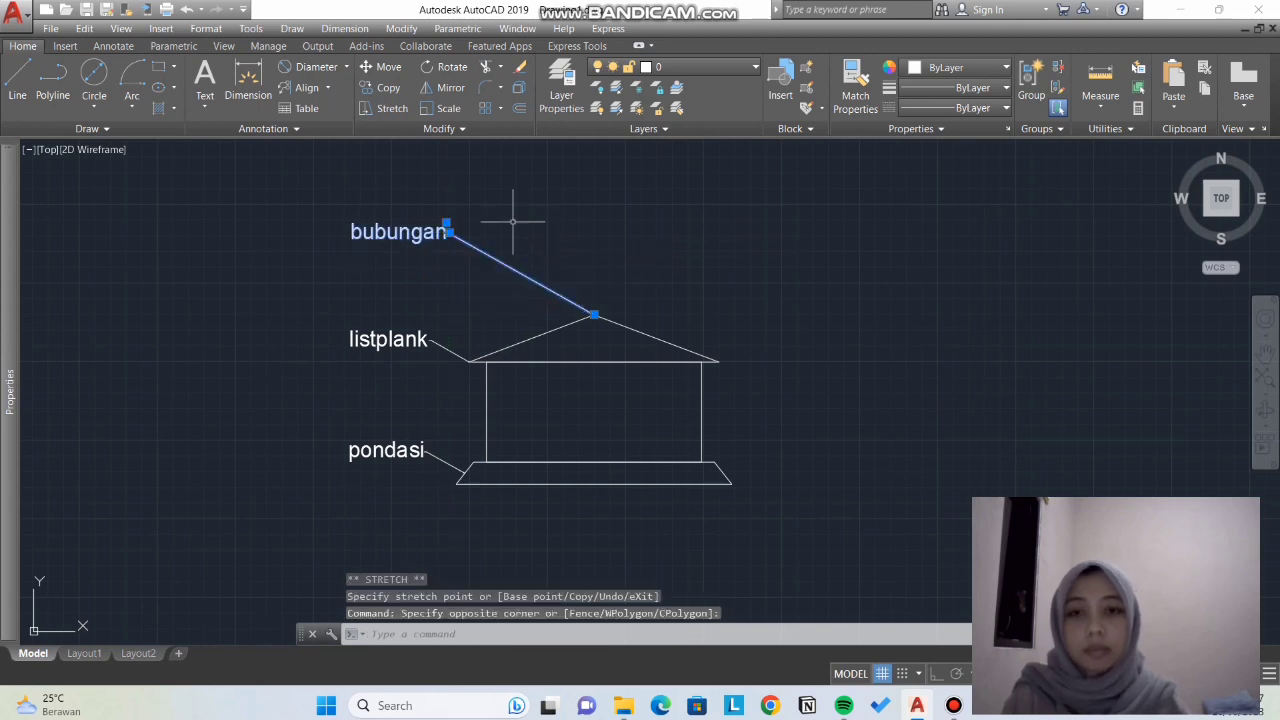
key("Return")
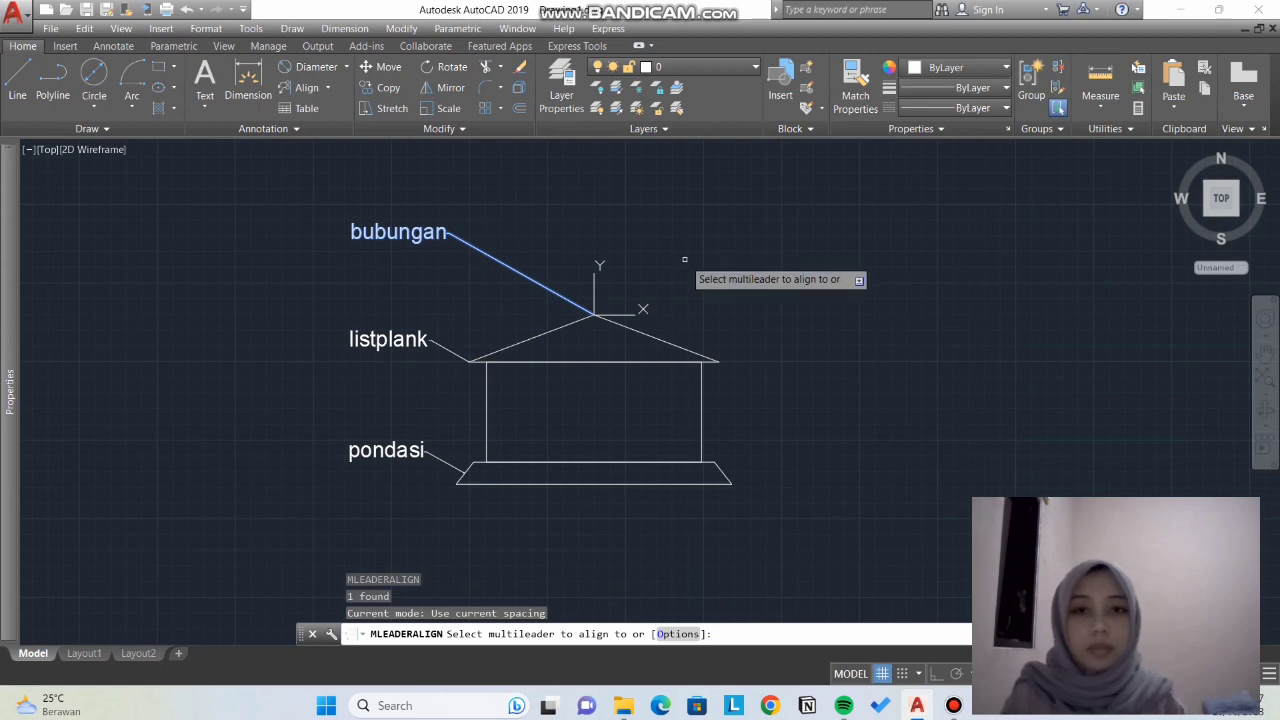
left_click(859, 296)
left_click(859, 296)
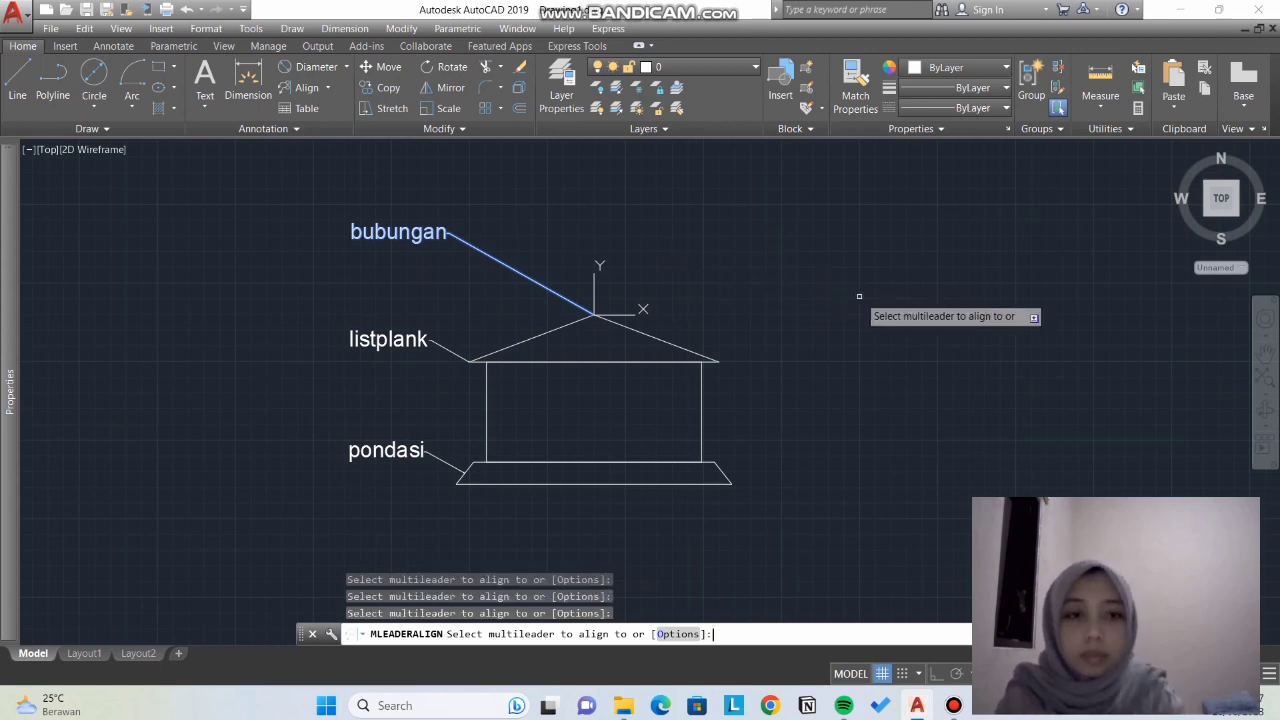
left_click(540, 282)
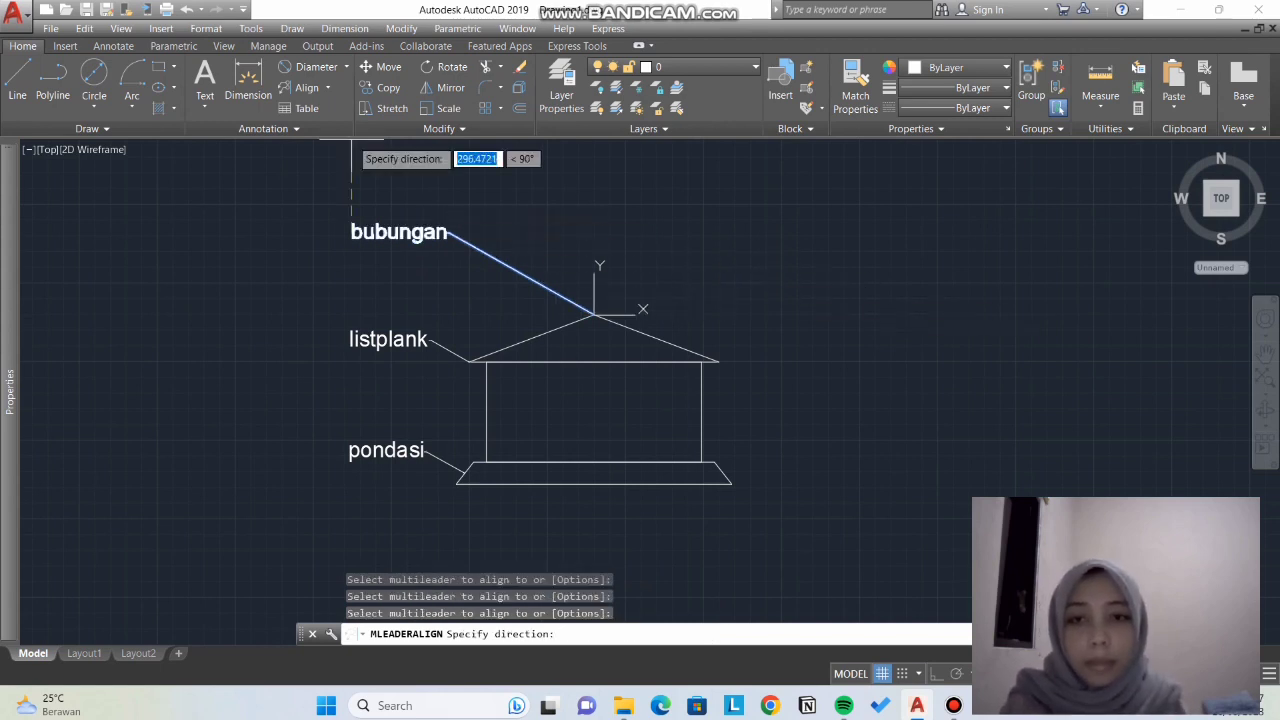
left_click(351, 142)
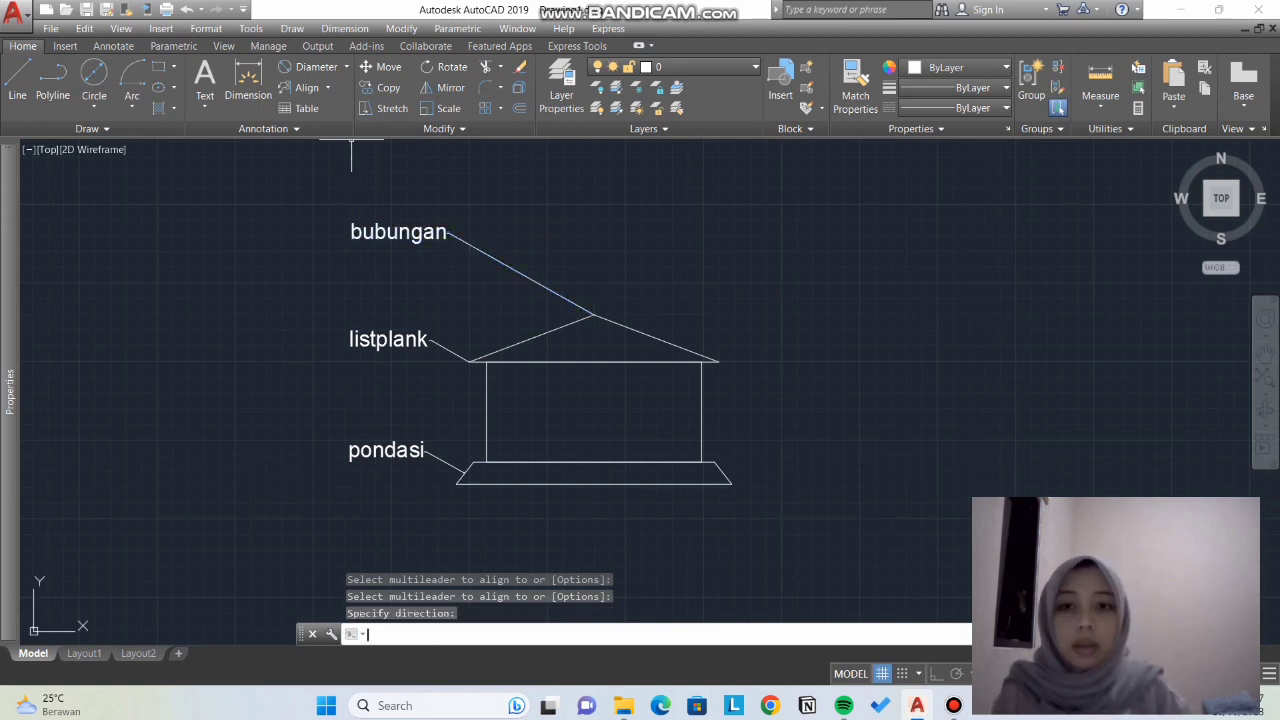
scroll(588, 270, "down", 2)
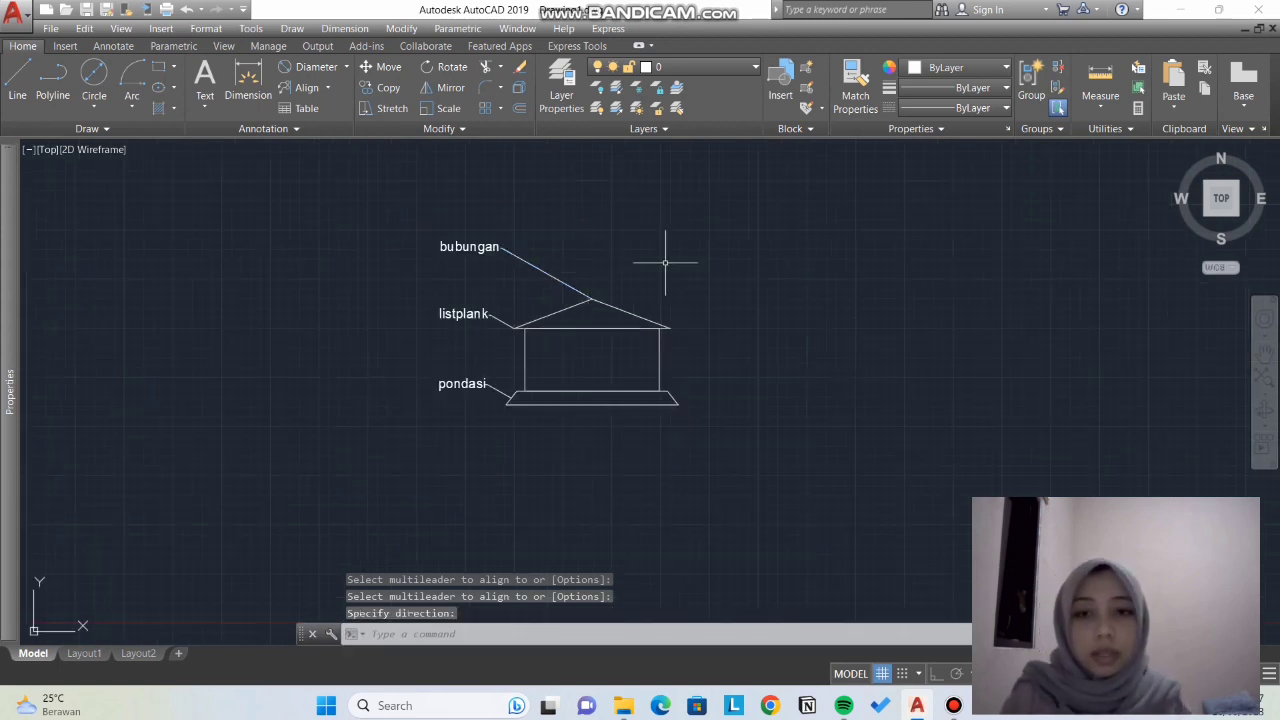